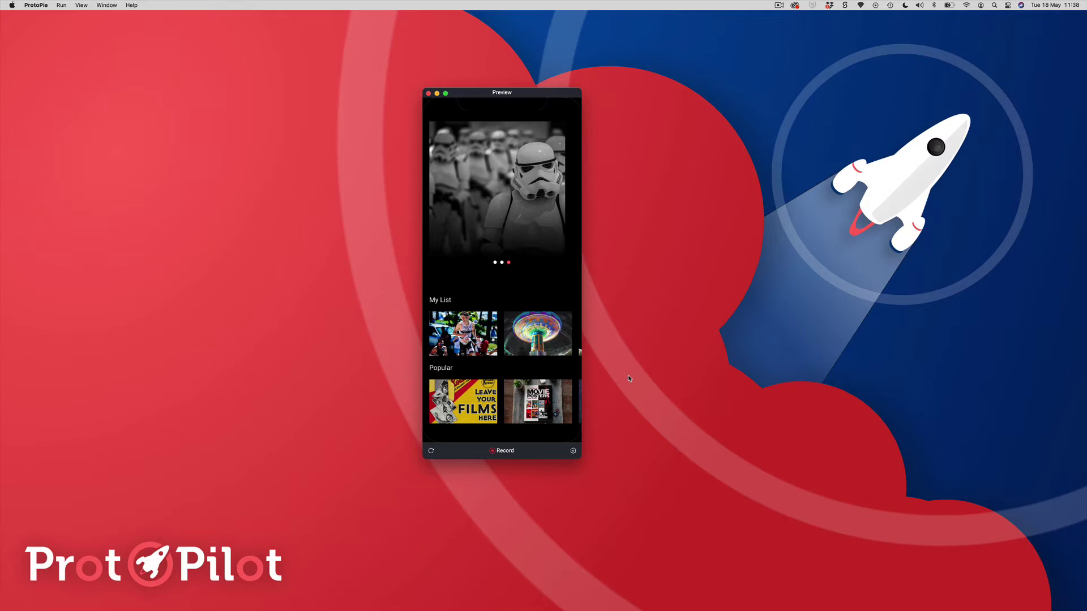
- Restart the prototype preview and swipe the hero carousel to try out its paging
{"action": "left_click", "coordinate": [431, 452]}
{"action": "left_click_drag", "start_coordinate": [469, 191], "coordinate": [566, 193]}
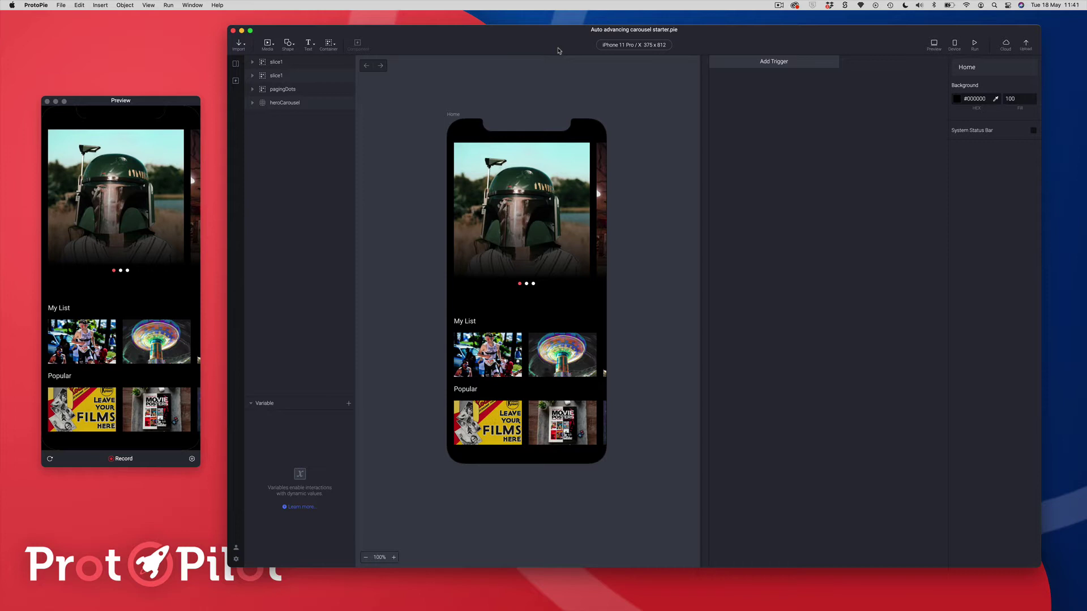
- Examine the heroCarousel layer's paging settings and sublayers, the pagingDots layer and both slice1 layers
{"action": "left_click", "coordinate": [535, 183]}
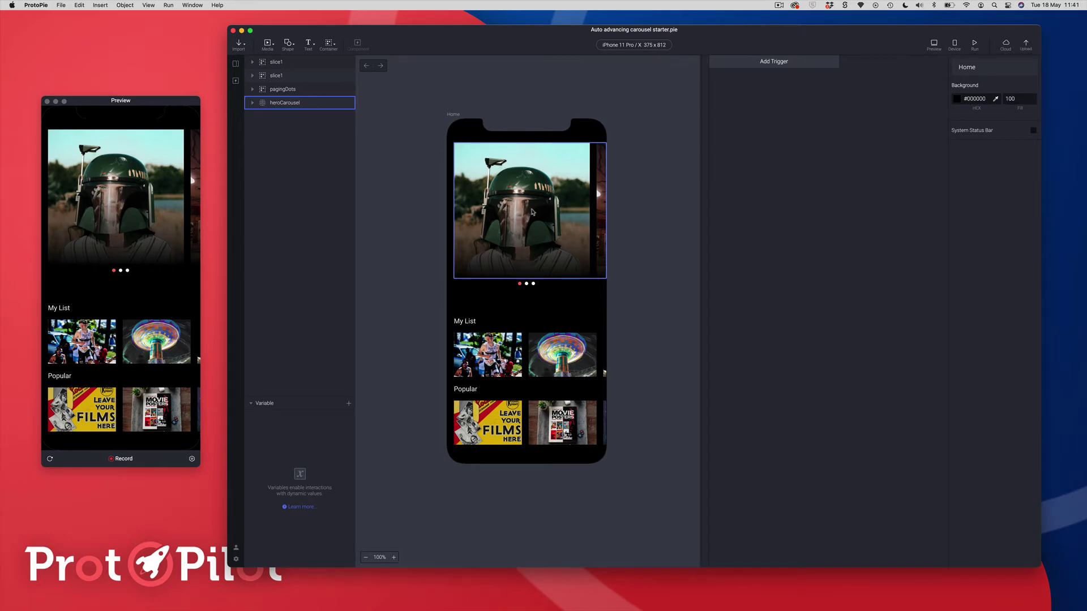
{"action": "left_click", "coordinate": [263, 106]}
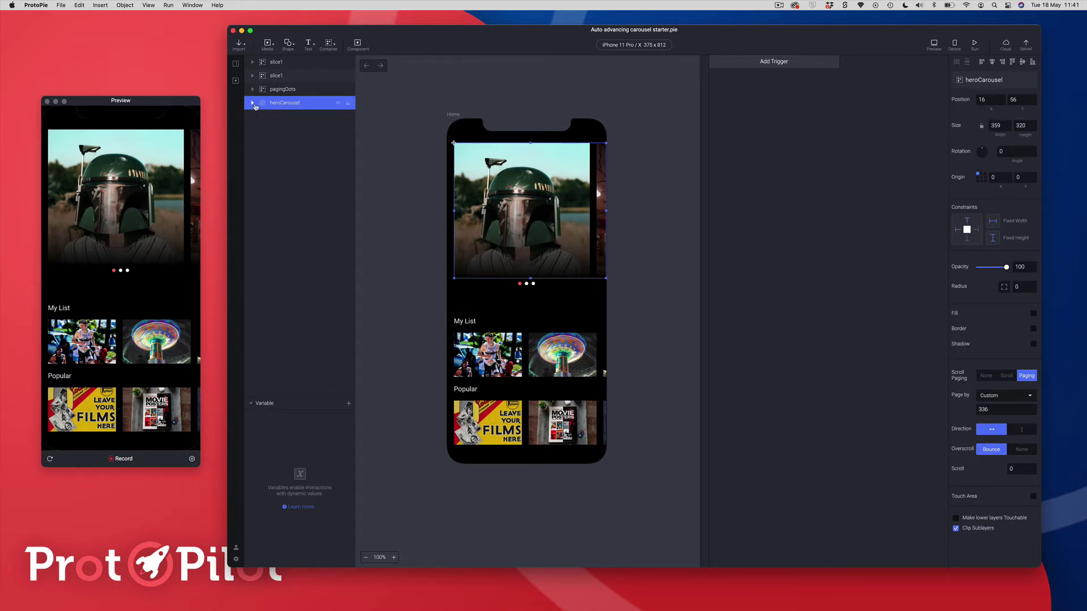
{"action": "left_click", "coordinate": [252, 103]}
{"action": "left_click", "coordinate": [253, 102]}
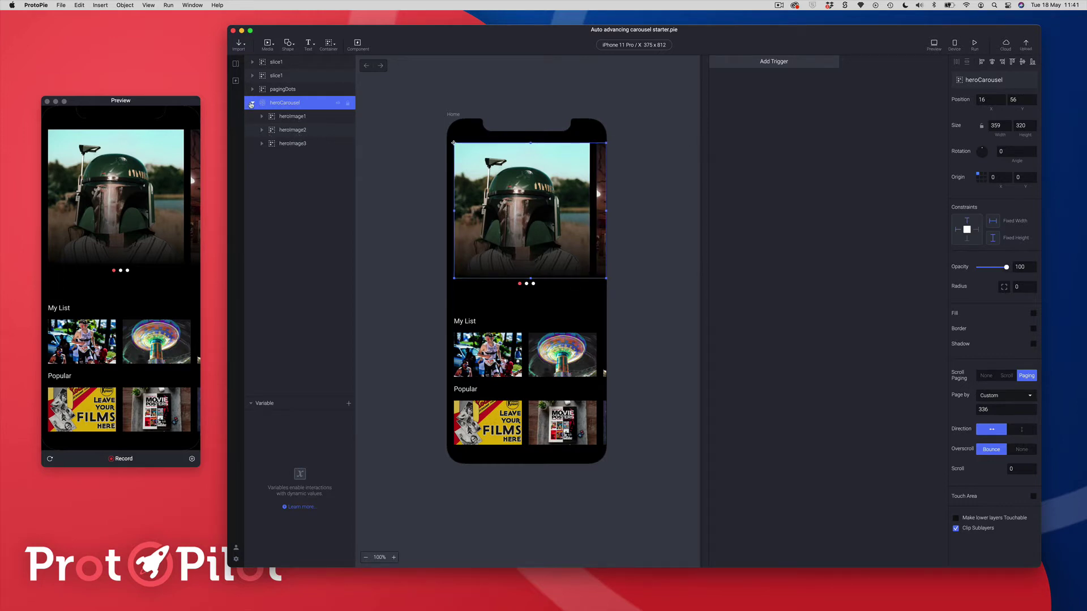
{"action": "left_click", "coordinate": [277, 90]}
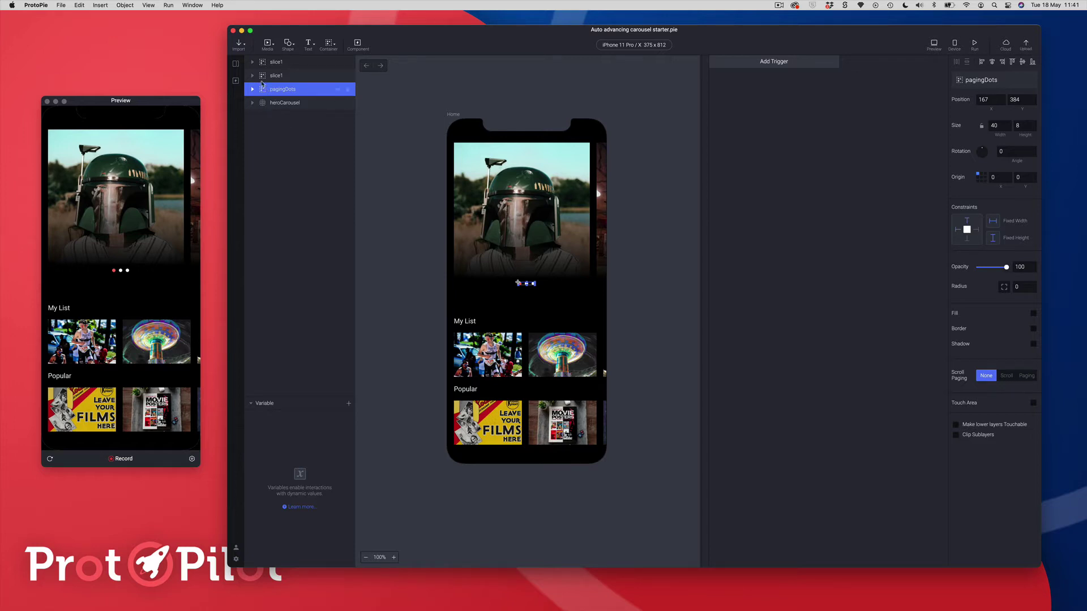
{"action": "left_click", "coordinate": [261, 80]}
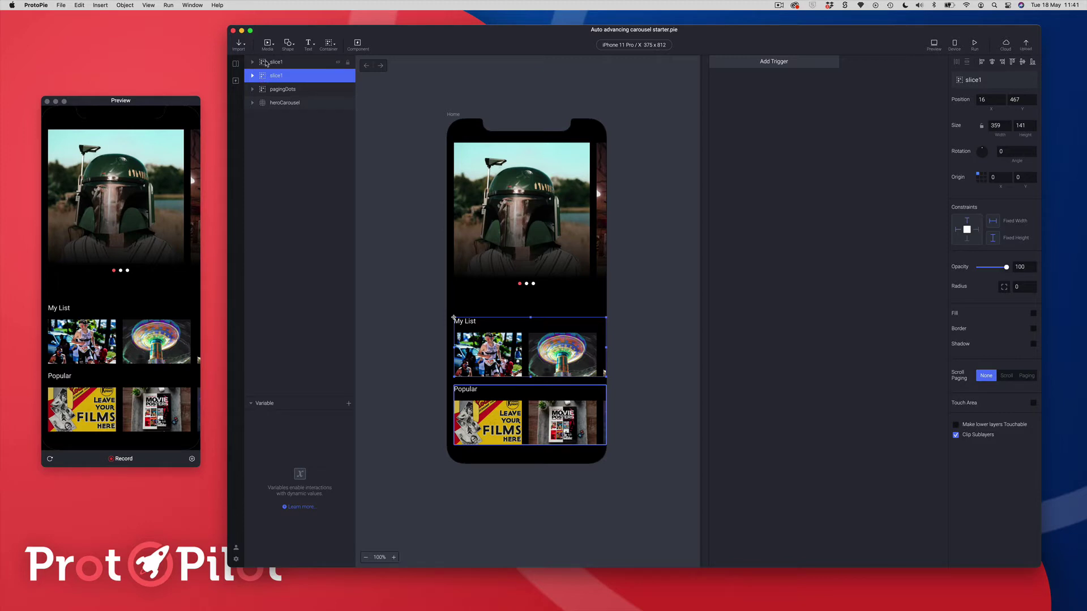
{"action": "left_click", "coordinate": [265, 63]}
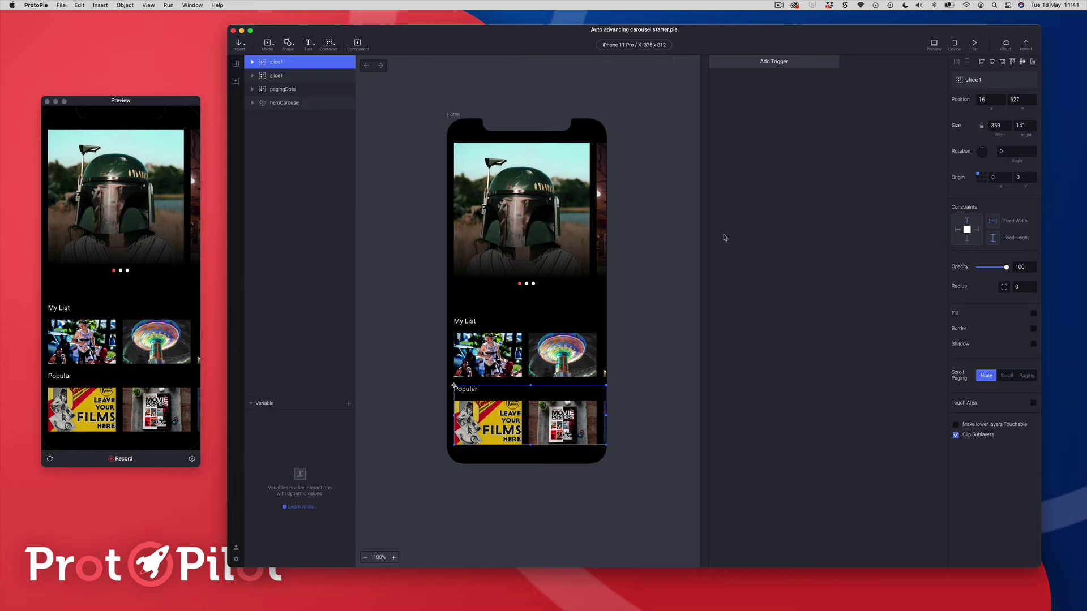
{"action": "left_click", "coordinate": [331, 445]}
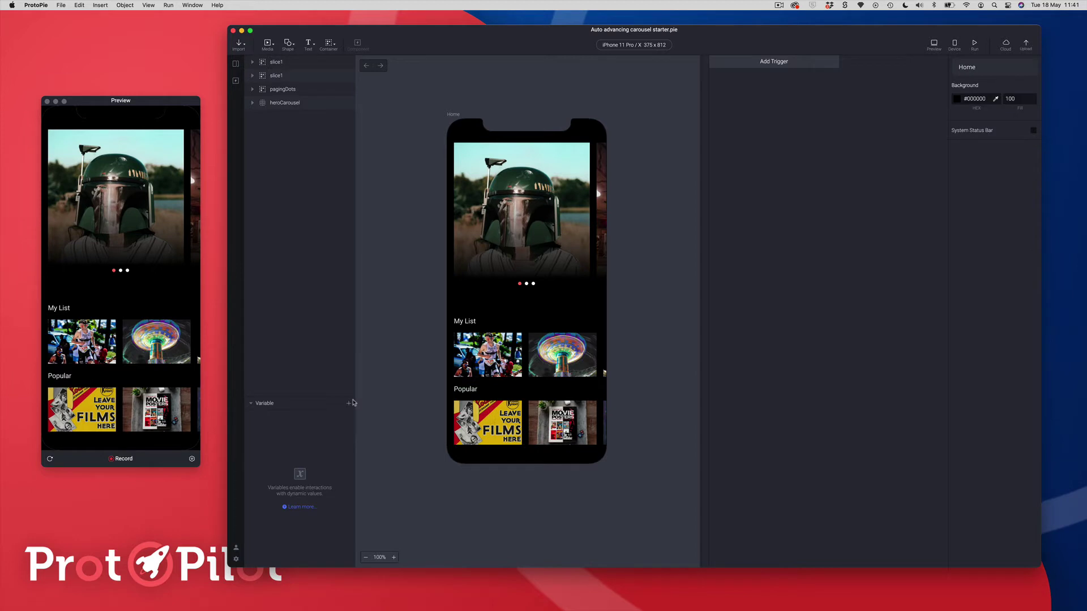
- Create a variable for this scene and name it timer
{"action": "left_click", "coordinate": [349, 404]}
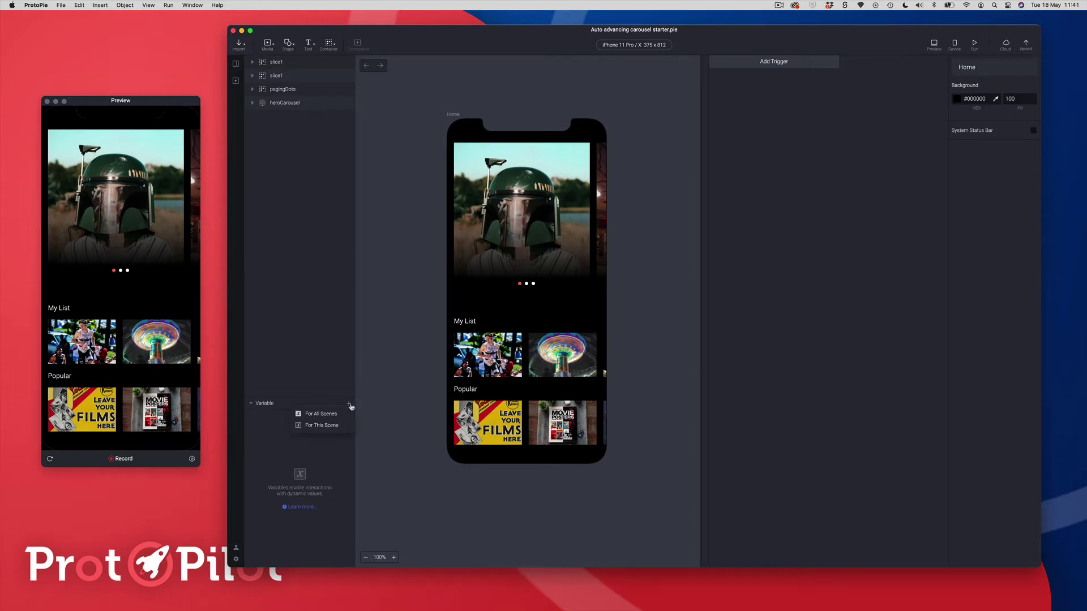
{"action": "left_click", "coordinate": [322, 428]}
{"action": "left_click", "coordinate": [270, 421]}
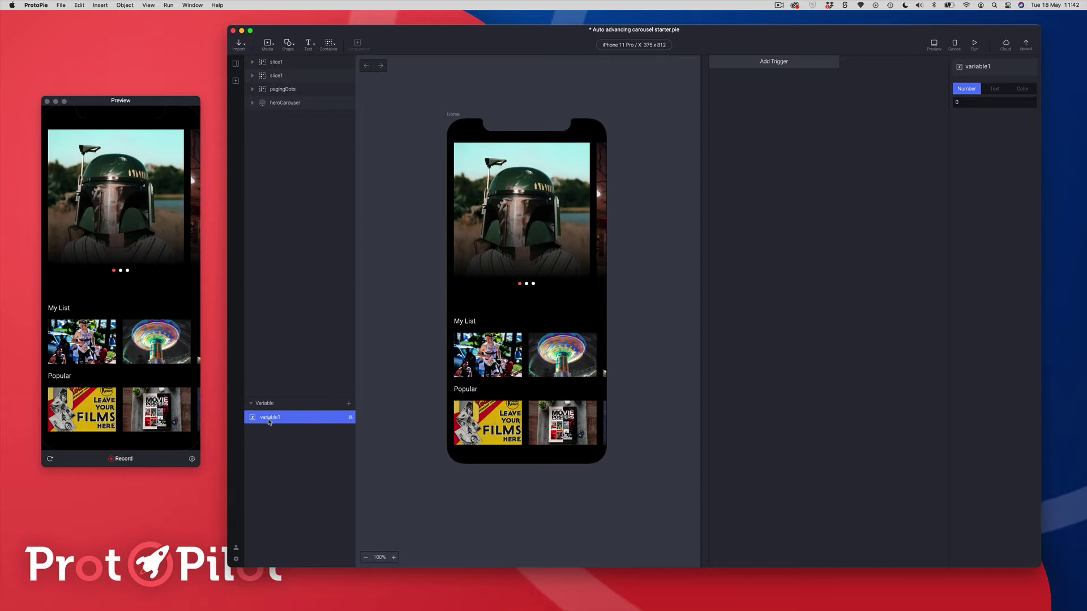
{"action": "double_click", "coordinate": [269, 418]}
{"action": "type", "text": "timer"}
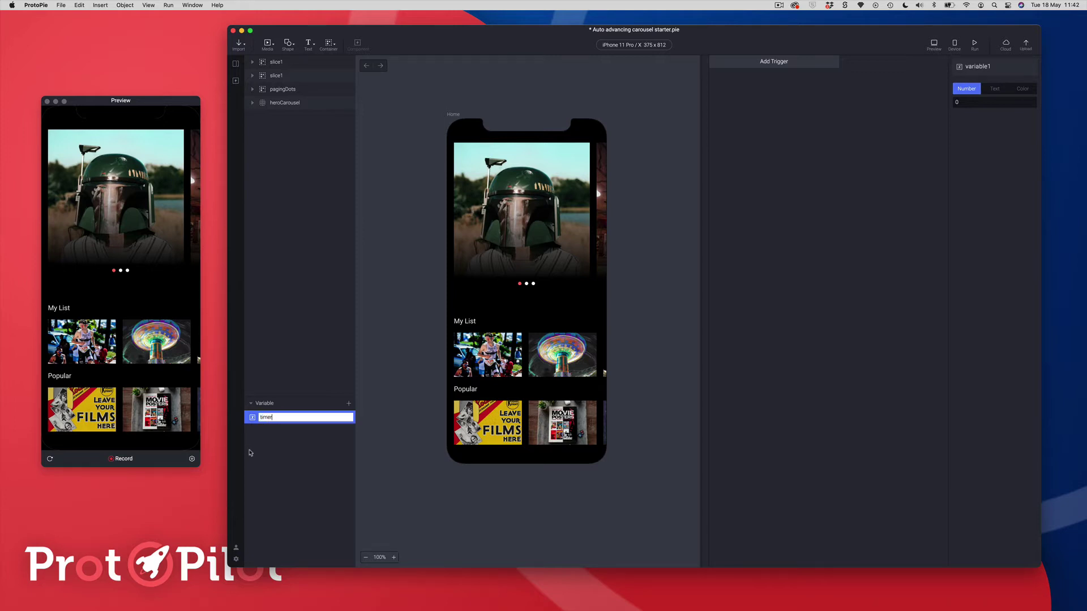
{"action": "key", "text": "Return"}
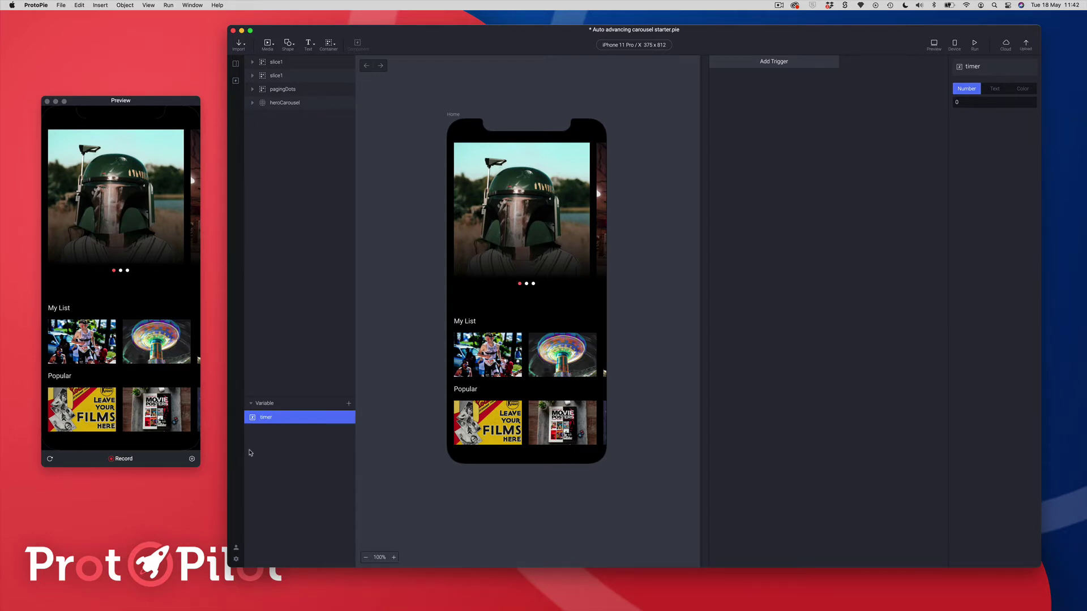
- Add a Start trigger with an Assign response that sets the timer variable to 1
{"action": "left_click", "coordinate": [776, 62]}
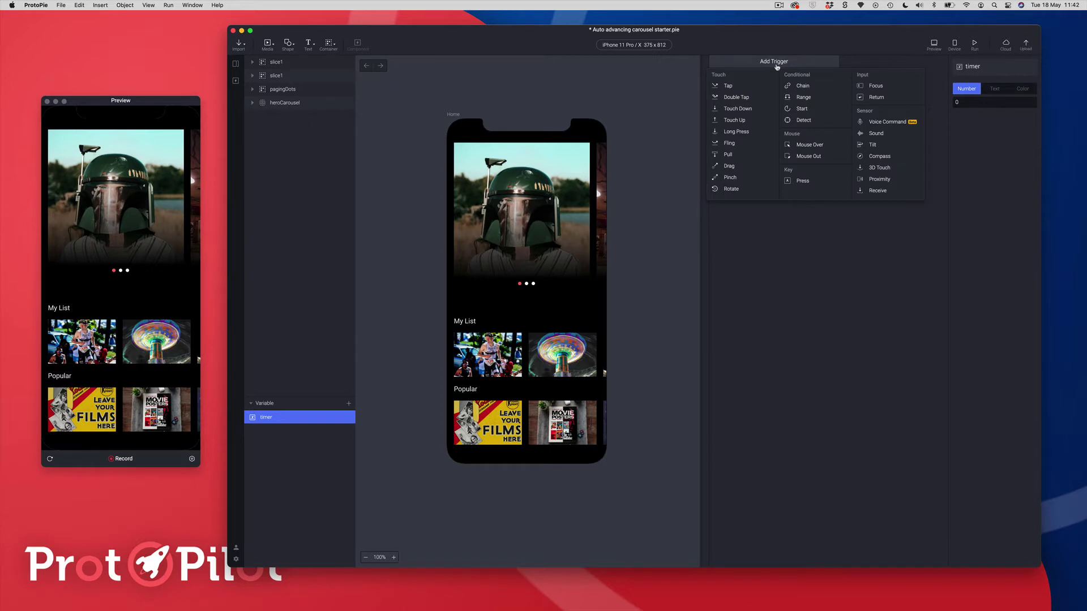
{"action": "left_click", "coordinate": [797, 109]}
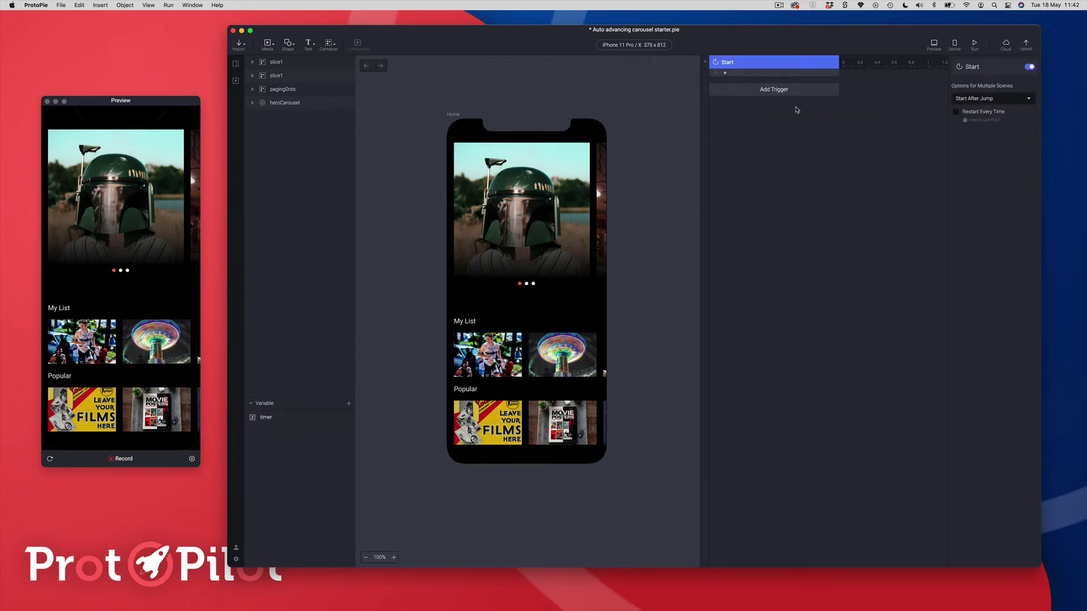
{"action": "left_click", "coordinate": [733, 73]}
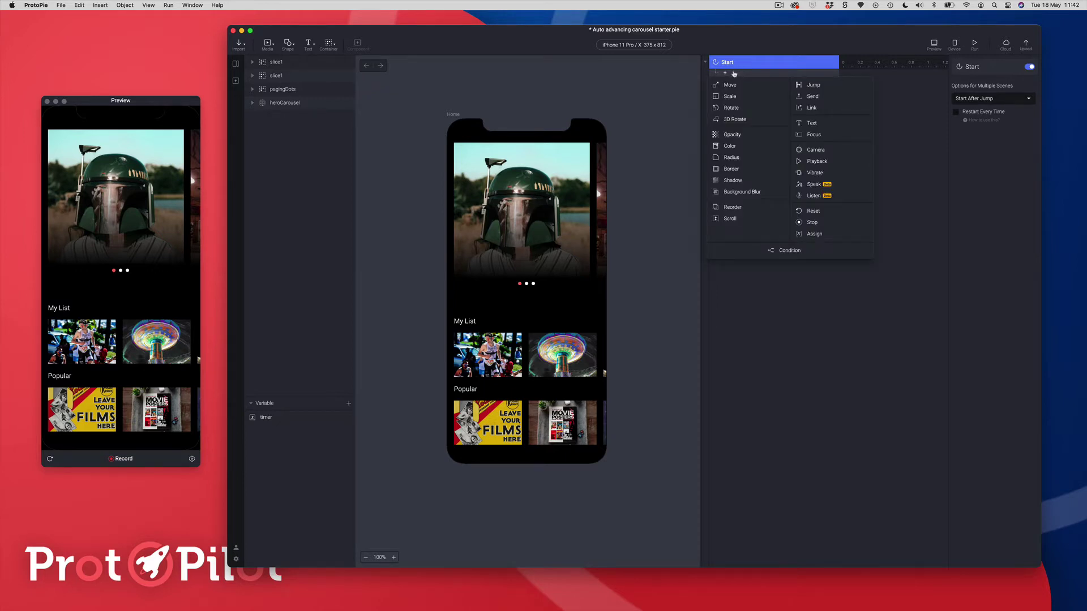
{"action": "left_click", "coordinate": [824, 234]}
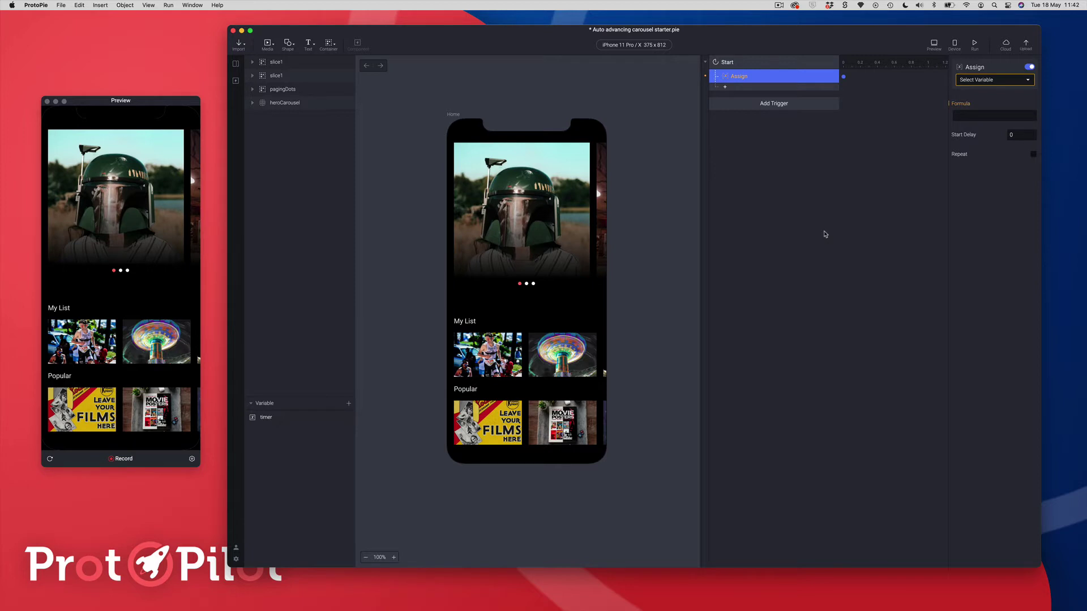
{"action": "left_click", "coordinate": [977, 83]}
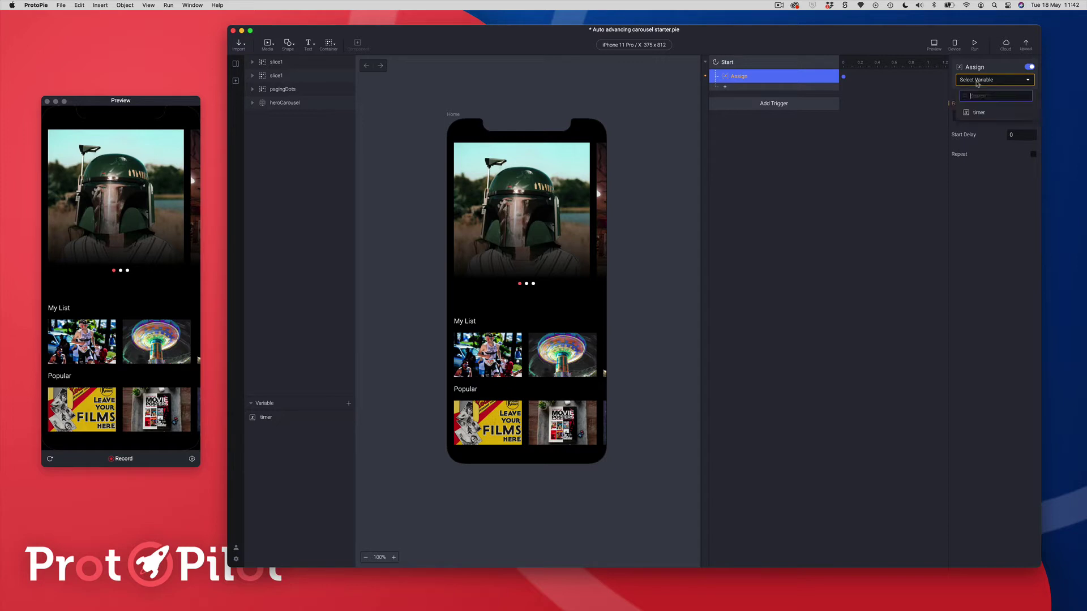
{"action": "left_click", "coordinate": [970, 110]}
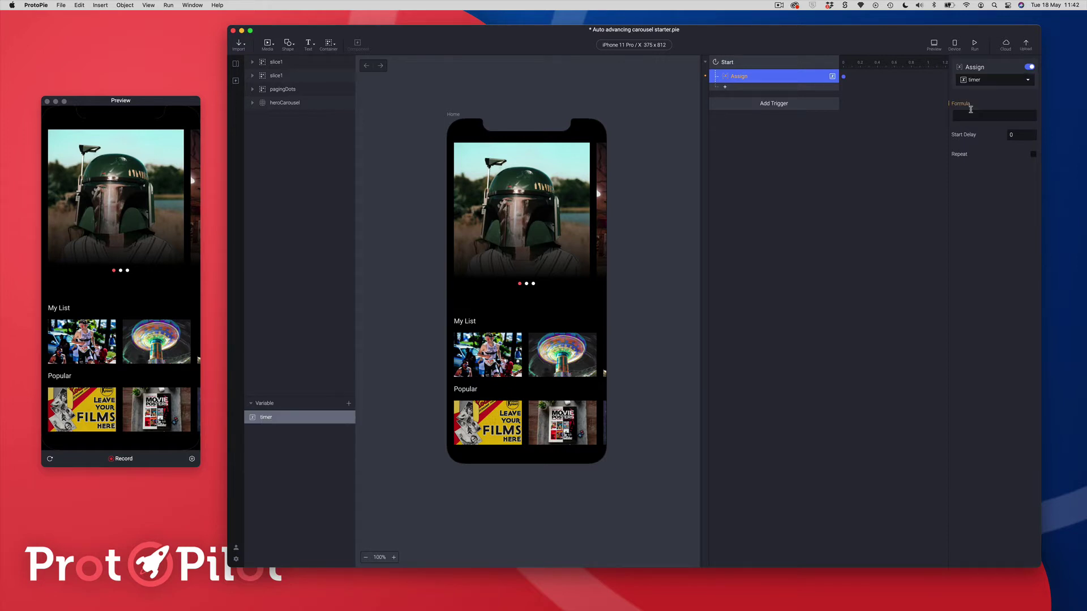
{"action": "left_click", "coordinate": [964, 117]}
{"action": "key", "text": "Return"}
- Add a Detect trigger named runTimer that monitors the timer variable
{"action": "left_click", "coordinate": [765, 103]}
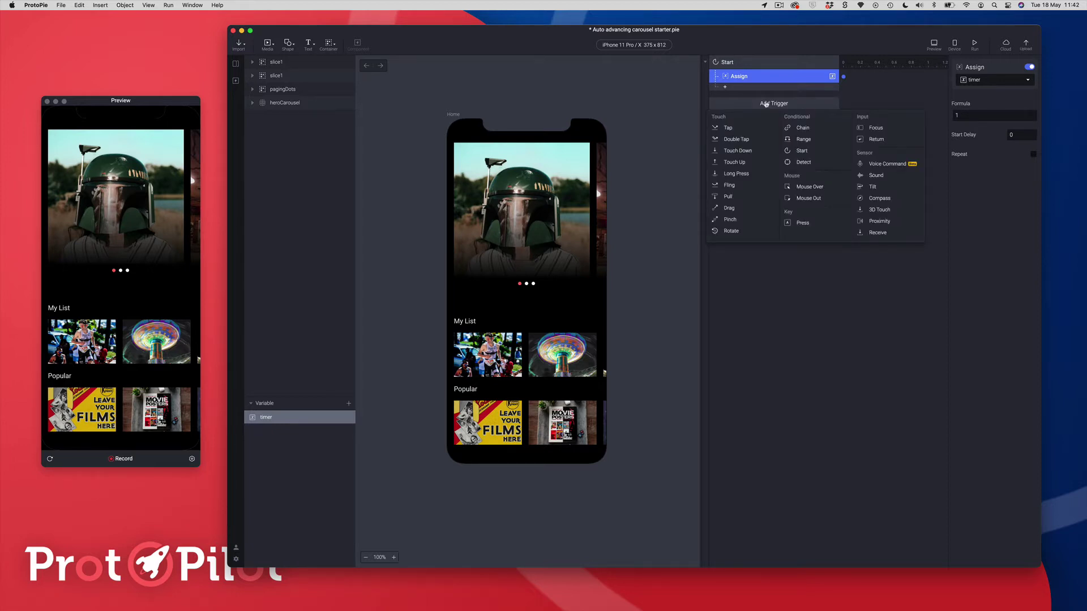
{"action": "left_click", "coordinate": [802, 162]}
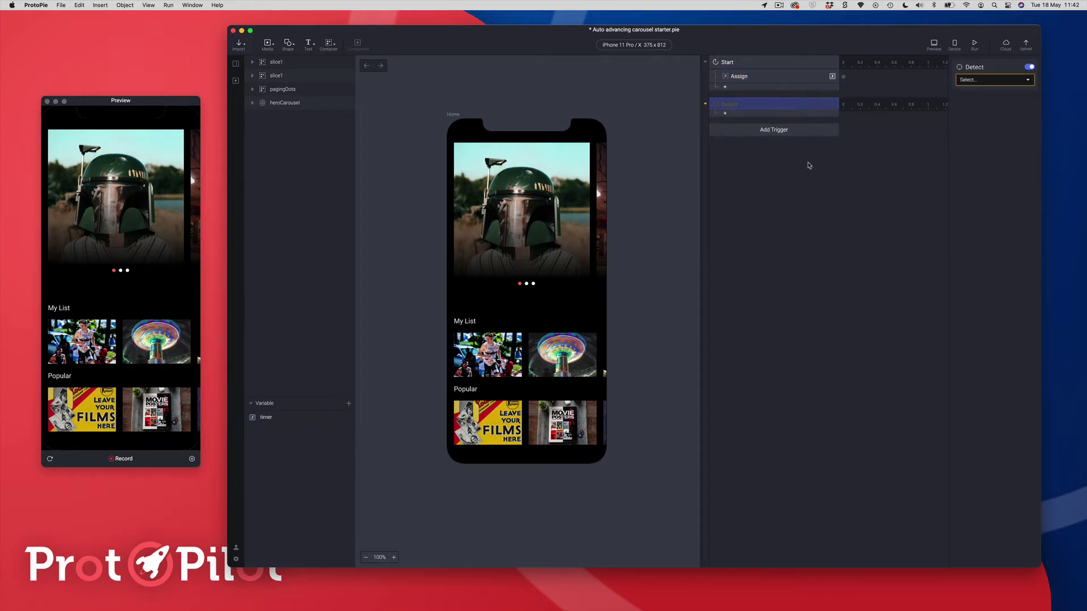
{"action": "double_click", "coordinate": [730, 104]}
{"action": "type", "text": "runTimer"}
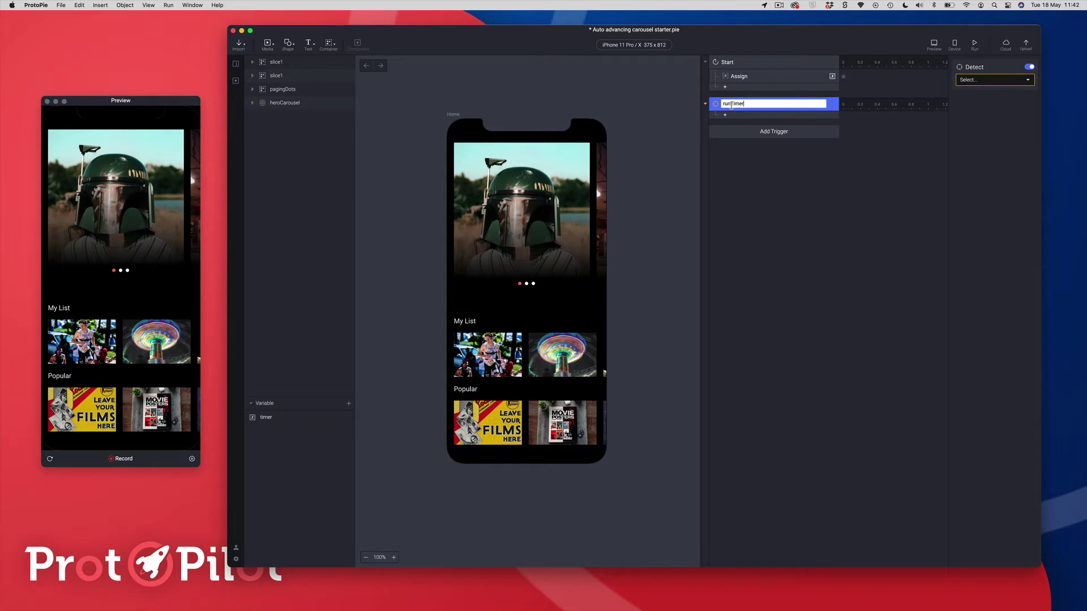
{"action": "key", "text": "Return"}
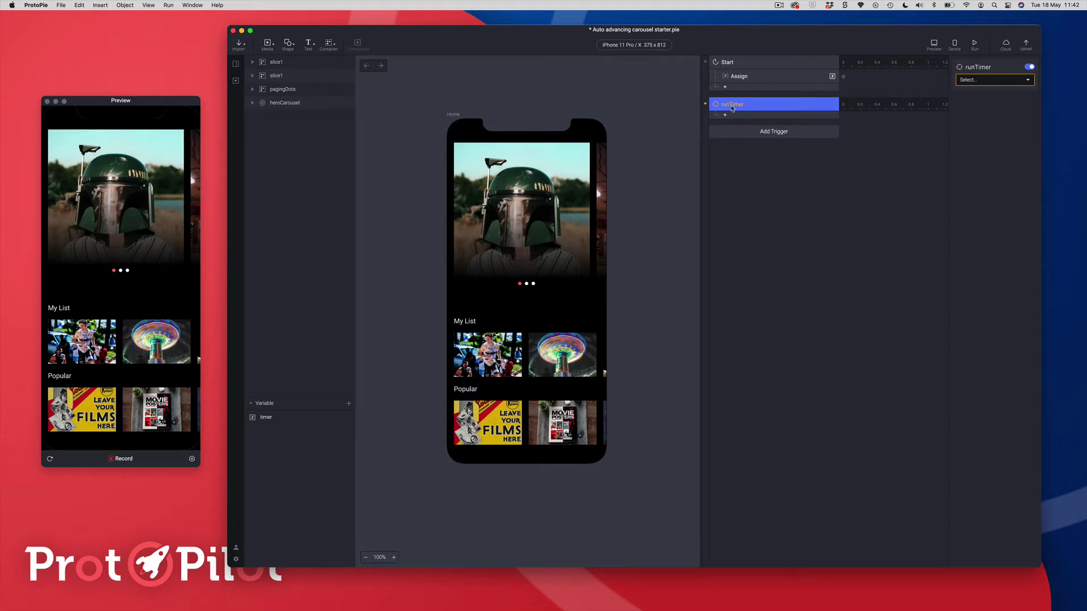
{"action": "left_click", "coordinate": [964, 85]}
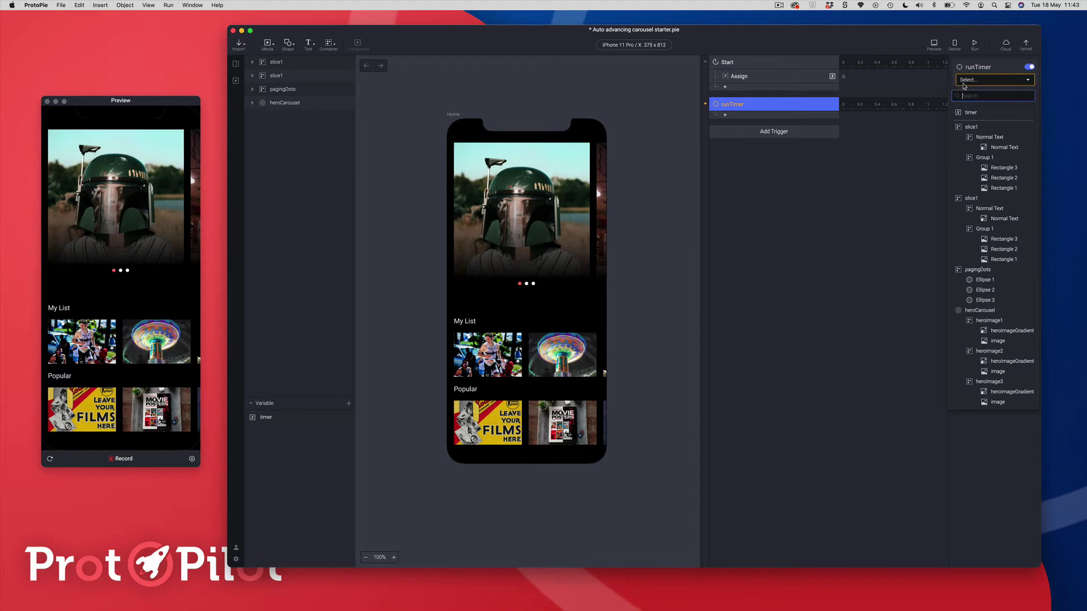
{"action": "left_click", "coordinate": [958, 116]}
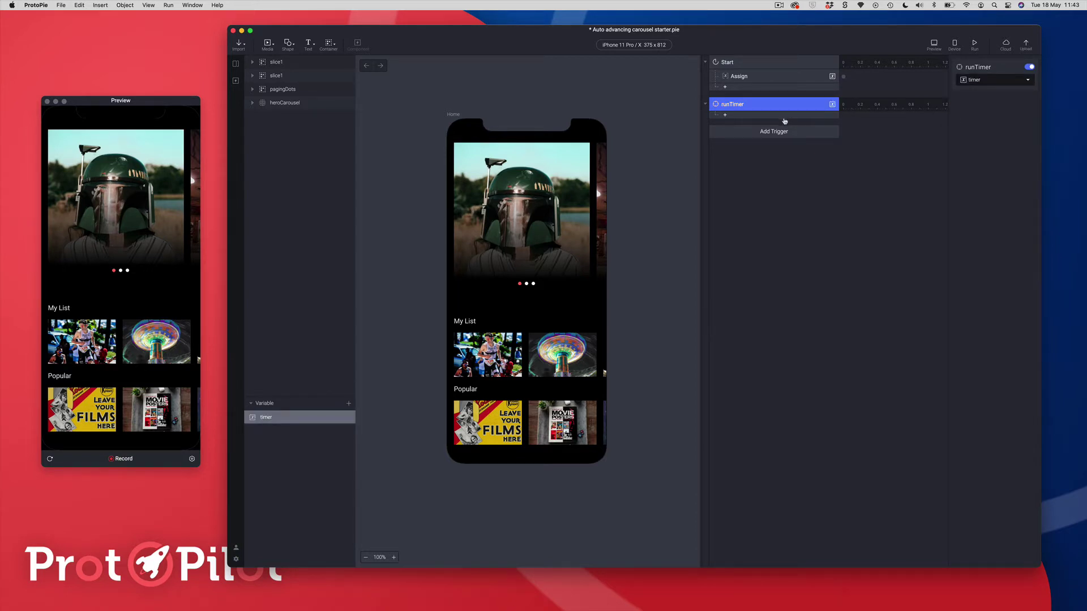
- Add an Assign response under runTimer that sets the timer variable with the formula timer + 1
{"action": "left_click", "coordinate": [737, 118]}
{"action": "left_click", "coordinate": [814, 275]}
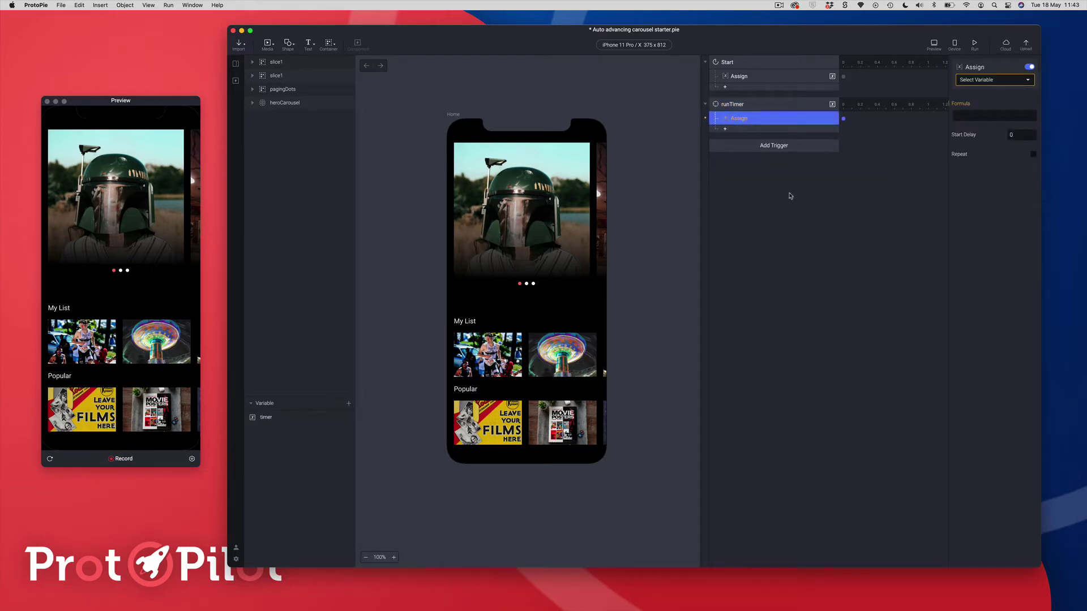
{"action": "left_click", "coordinate": [973, 83]}
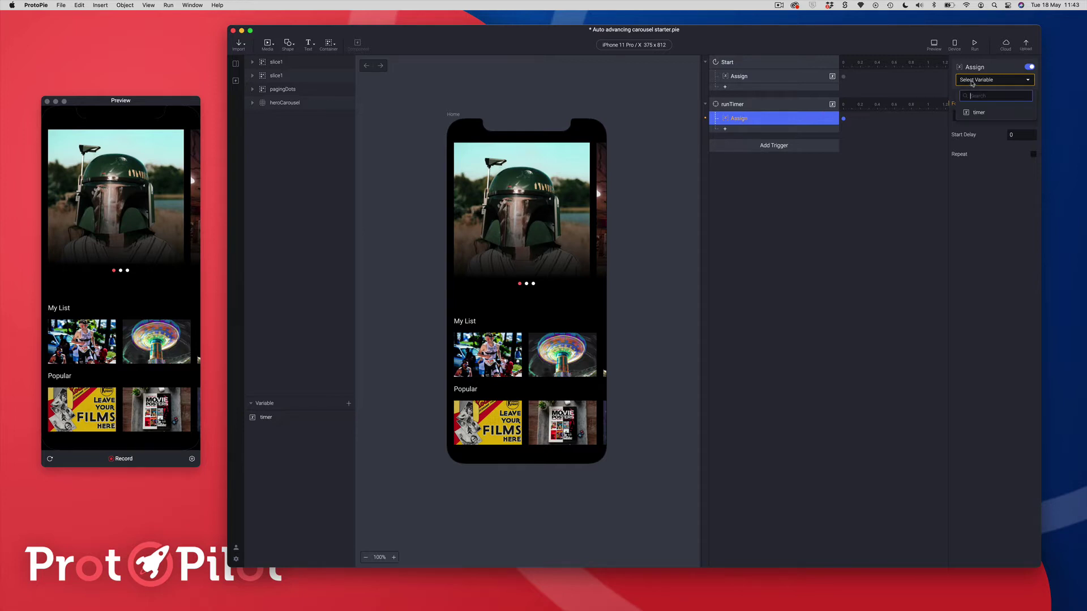
{"action": "left_click", "coordinate": [973, 113]}
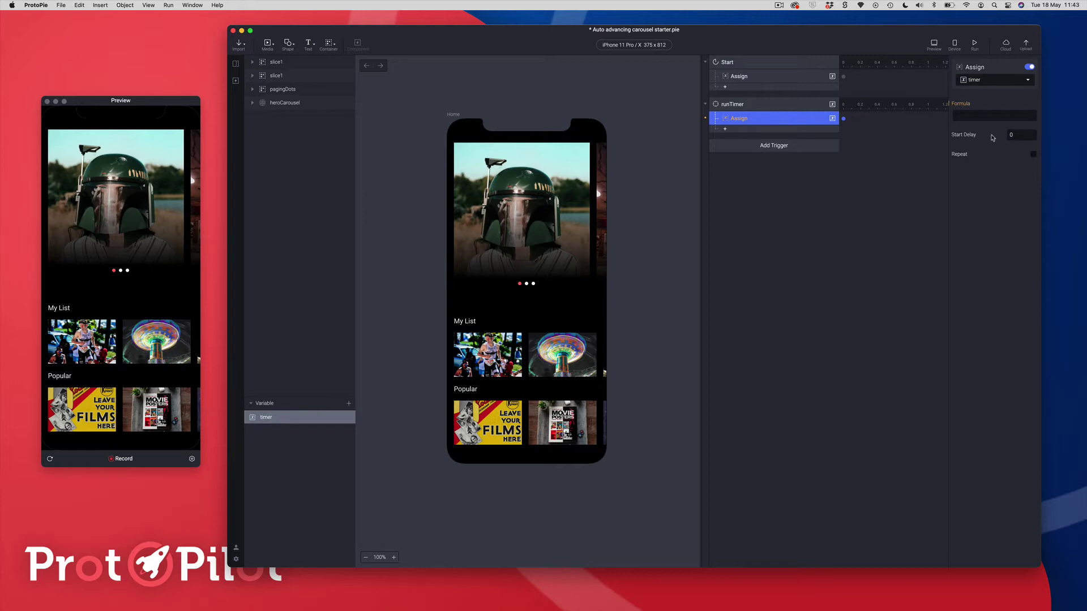
{"action": "left_click", "coordinate": [967, 117]}
{"action": "left_click", "coordinate": [1032, 118]}
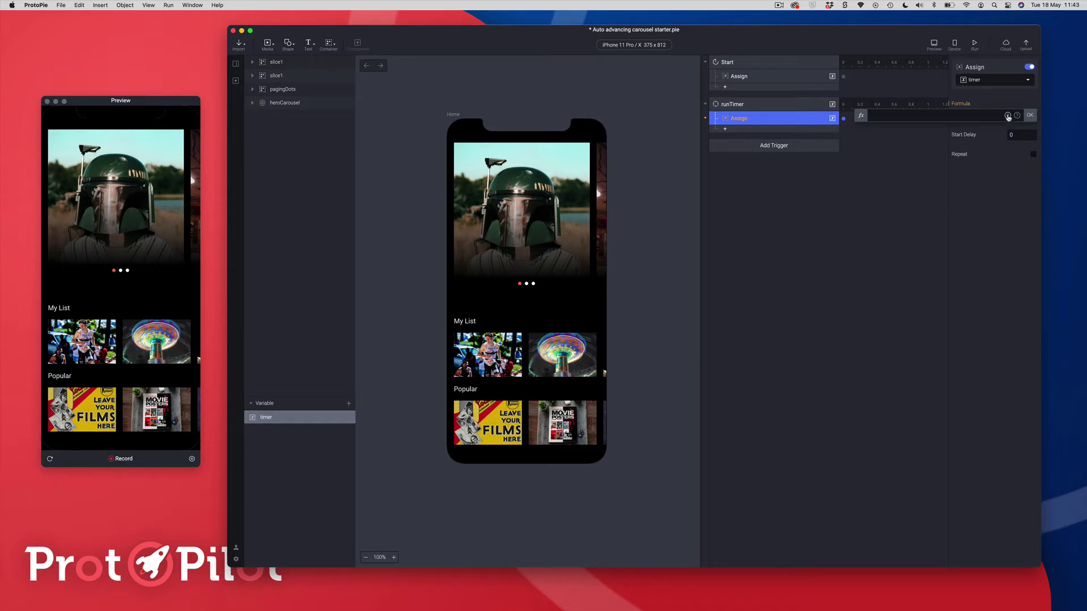
{"action": "left_click", "coordinate": [1007, 115]}
{"action": "left_click", "coordinate": [903, 148]}
{"action": "type", "text": "+ 1"}
{"action": "left_click", "coordinate": [1028, 116]}
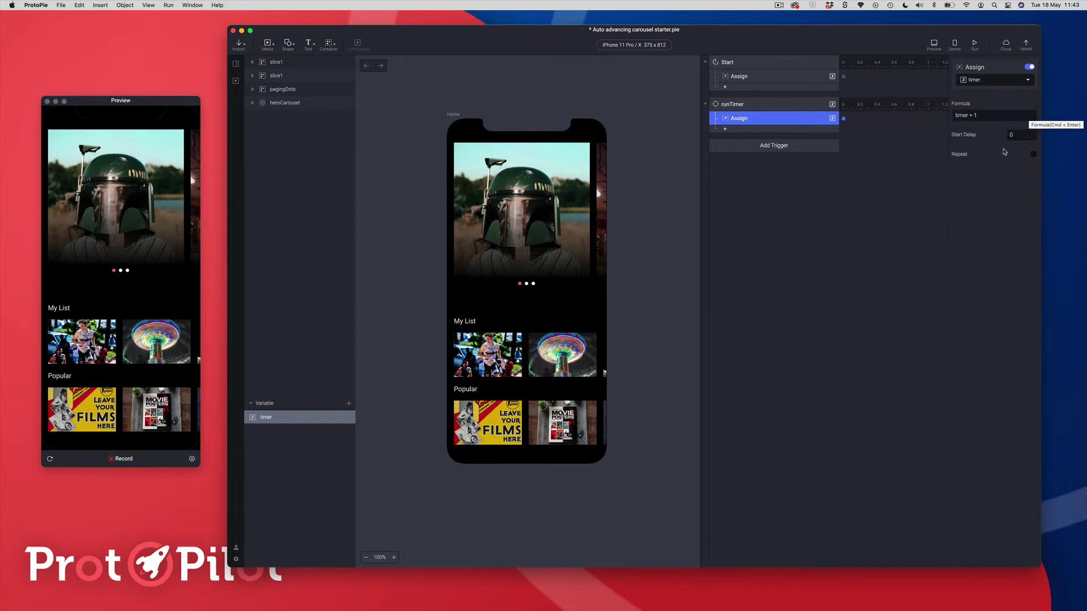
- Set the start delay of the runTimer Assign response to 1
{"action": "left_click", "coordinate": [1018, 136]}
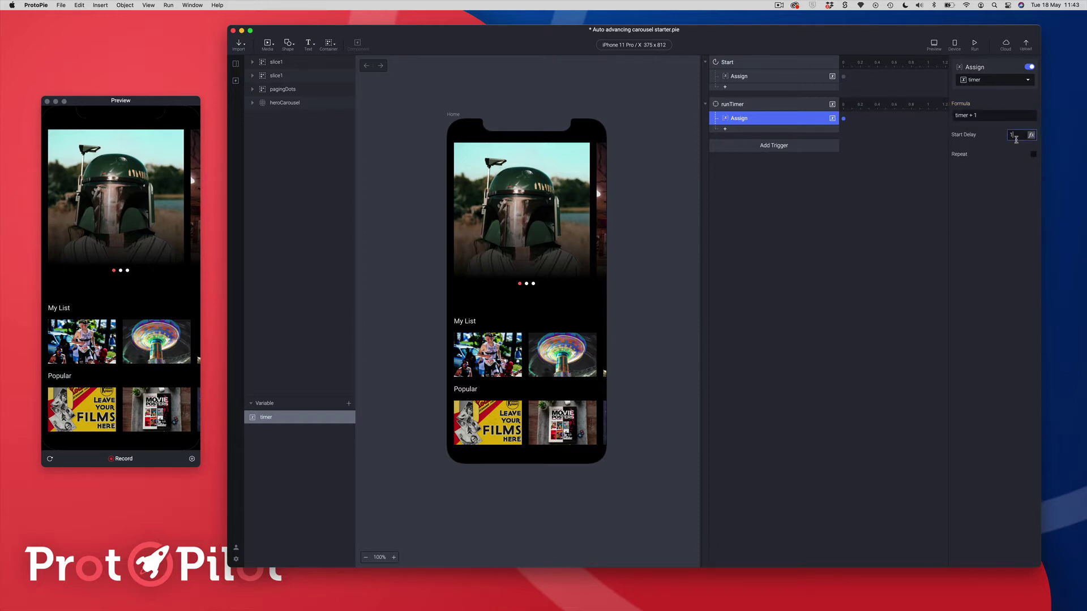
{"action": "type", "text": "1"}
{"action": "key", "text": "Return"}
- Review the Start and runTimer triggers and the settings of their Assign responses
{"action": "left_click", "coordinate": [730, 109]}
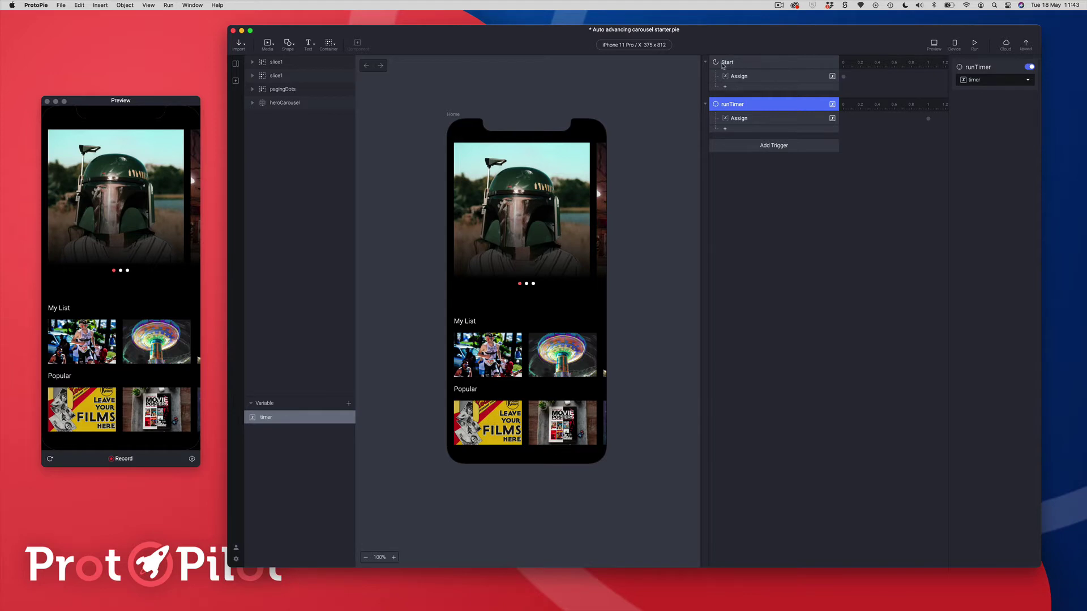
{"action": "left_click", "coordinate": [723, 63]}
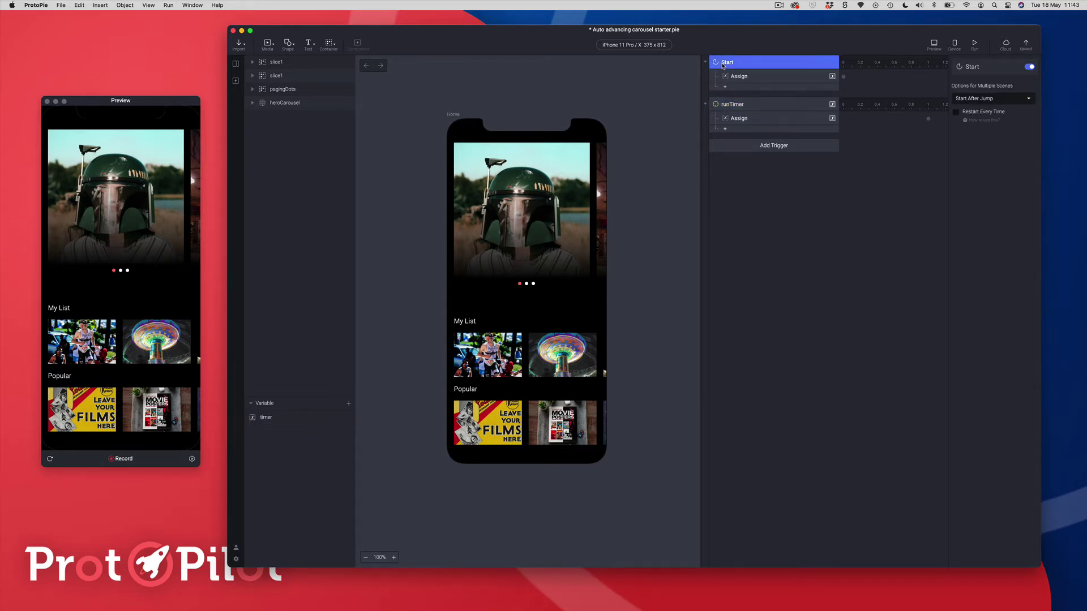
{"action": "left_click", "coordinate": [733, 74]}
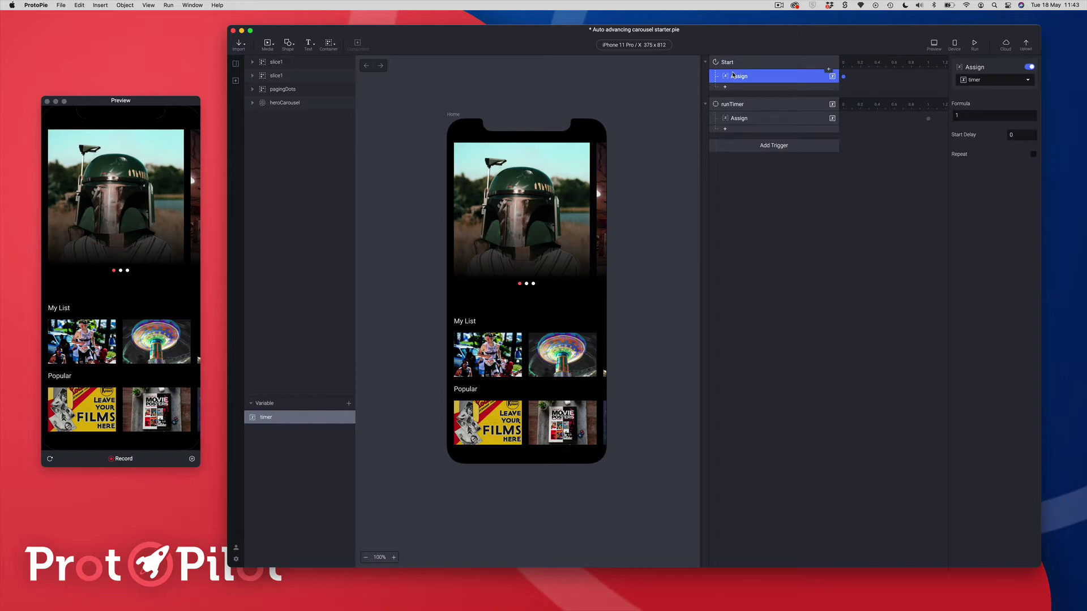
{"action": "left_click", "coordinate": [737, 103]}
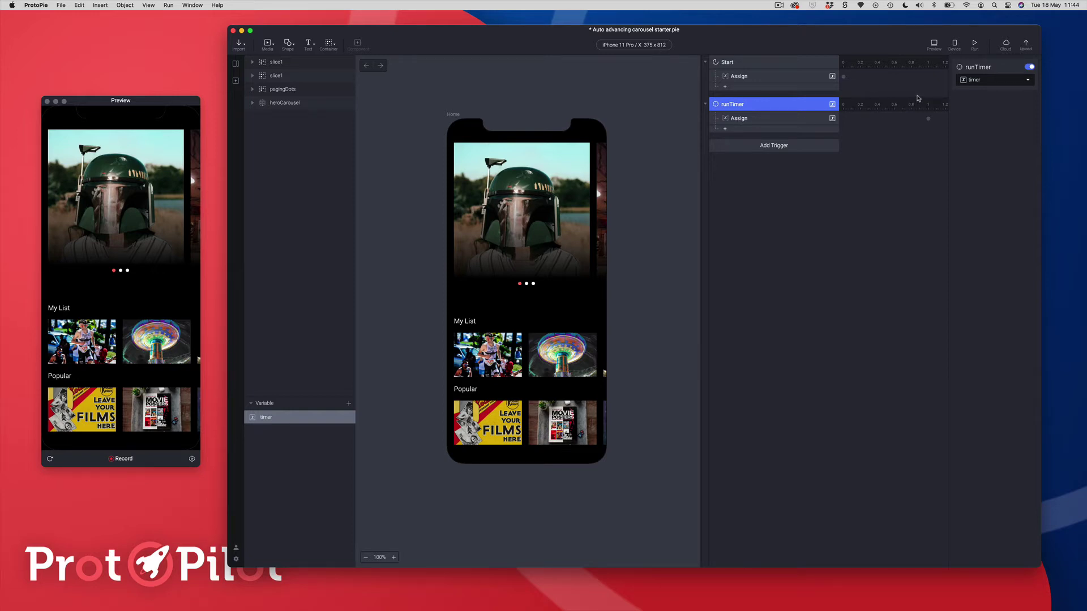
{"action": "left_click", "coordinate": [757, 120]}
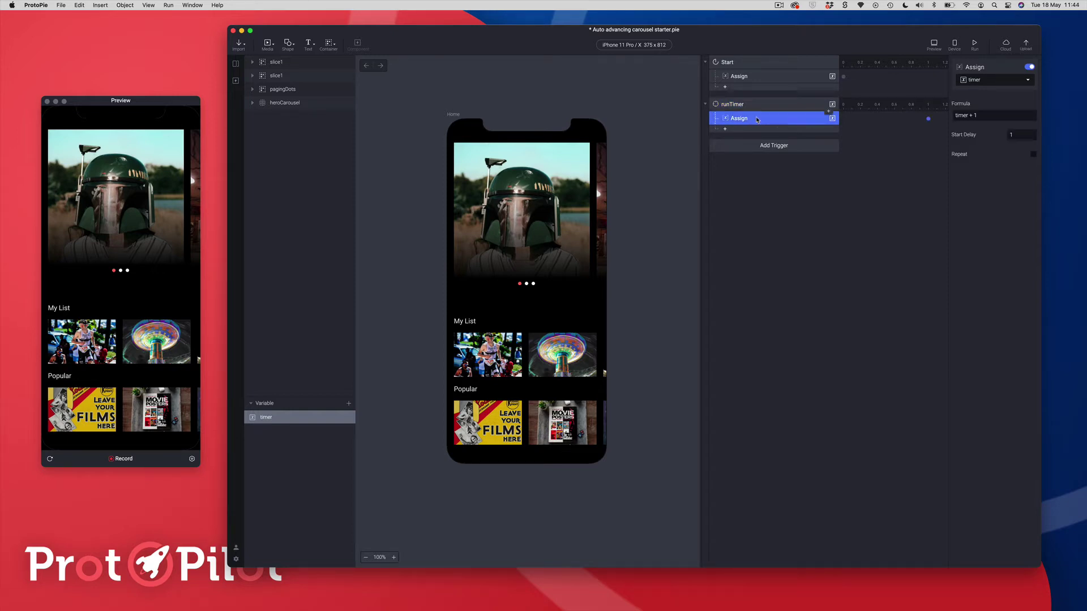
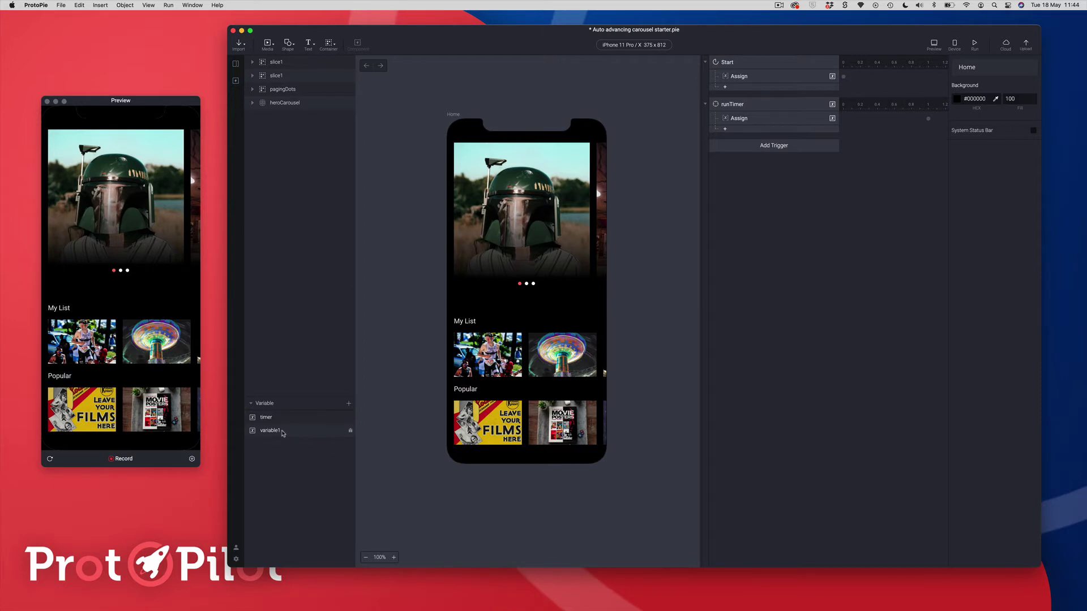
- Rename the variable1 variable as selectedItem and set its default number value to 1
{"action": "double_click", "coordinate": [280, 431]}
{"action": "type", "text": "selected"}
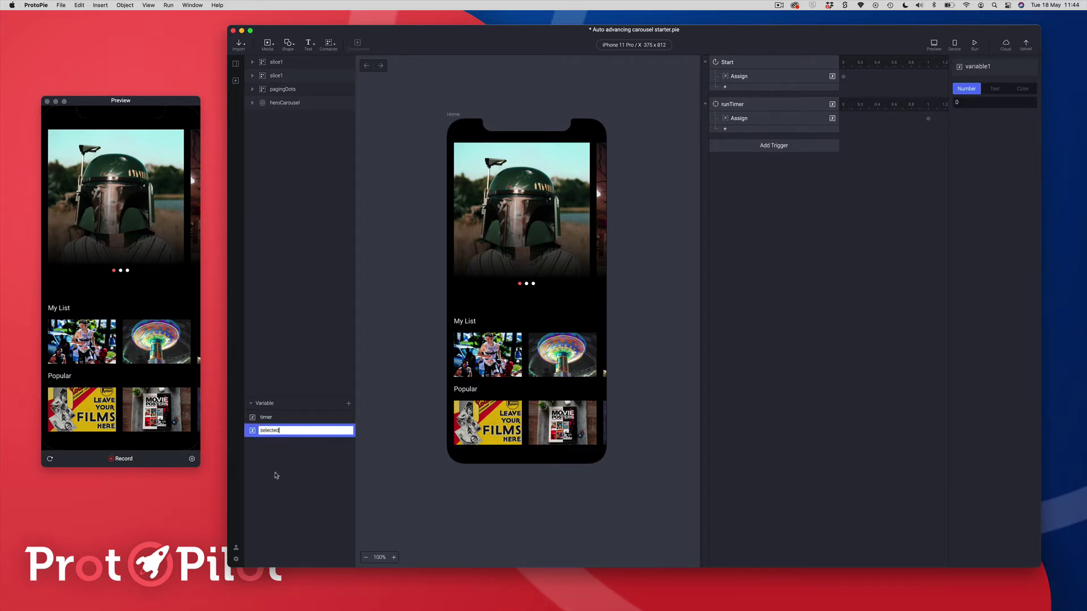
{"action": "type", "text": "Item"}
{"action": "key", "text": "Return"}
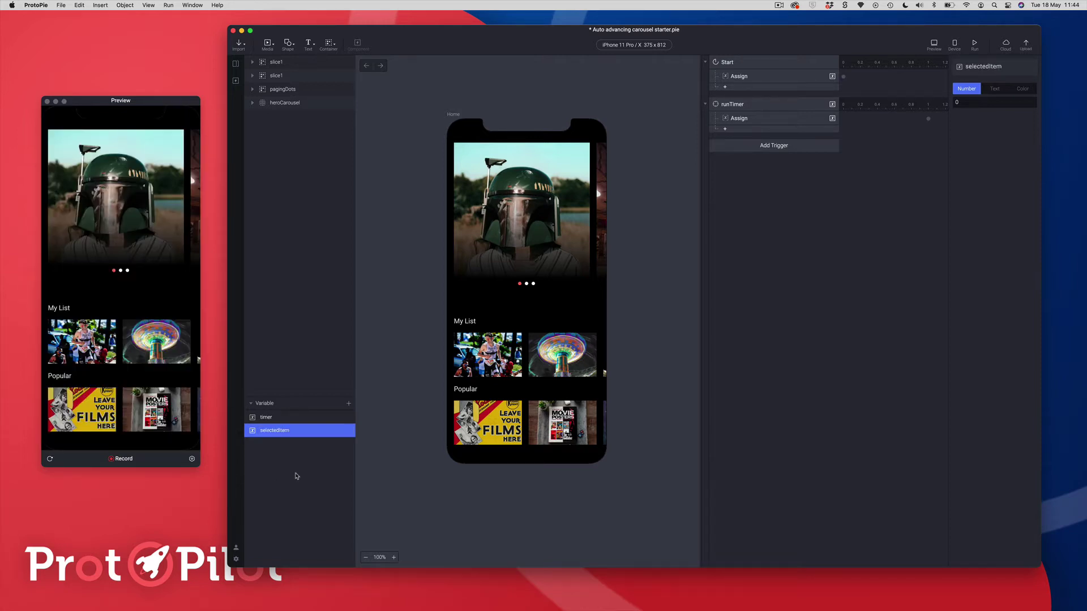
{"action": "left_click", "coordinate": [960, 103]}
{"action": "key", "text": "super+a"}
{"action": "type", "text": "1"}
{"action": "key", "text": "Return"}
- Add a Condition under the runTimer trigger that checks whether the timer variable equals 3
{"action": "left_click", "coordinate": [725, 129]}
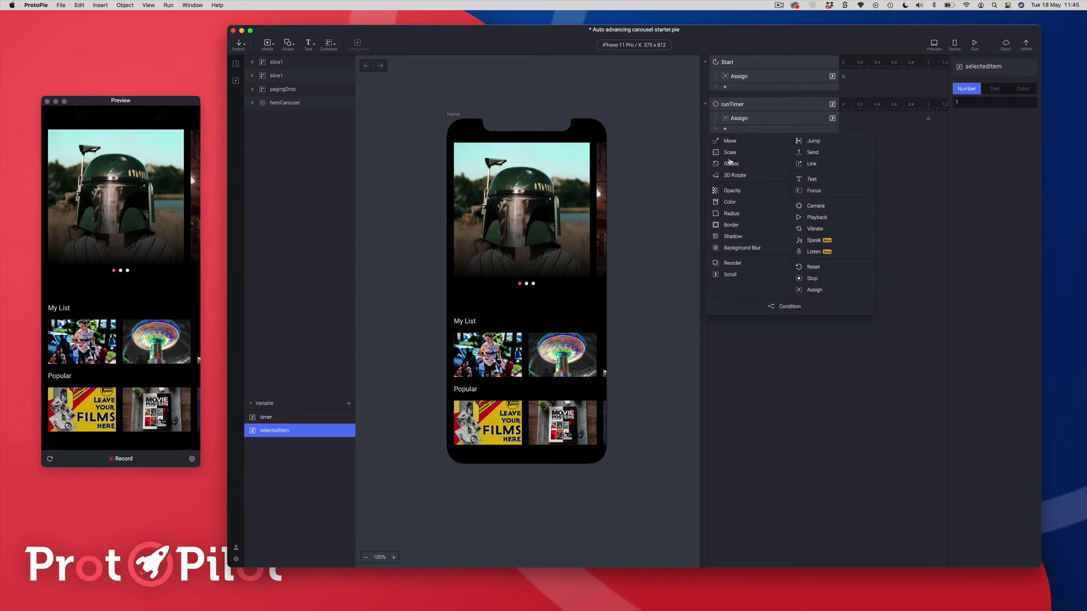
{"action": "left_click", "coordinate": [769, 310]}
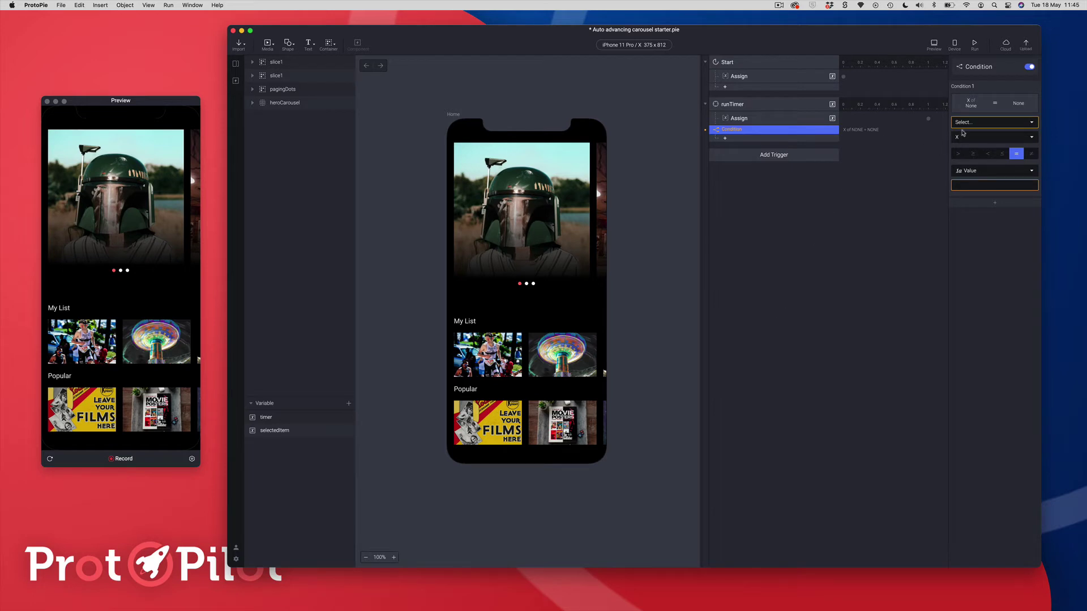
{"action": "left_click", "coordinate": [981, 123]}
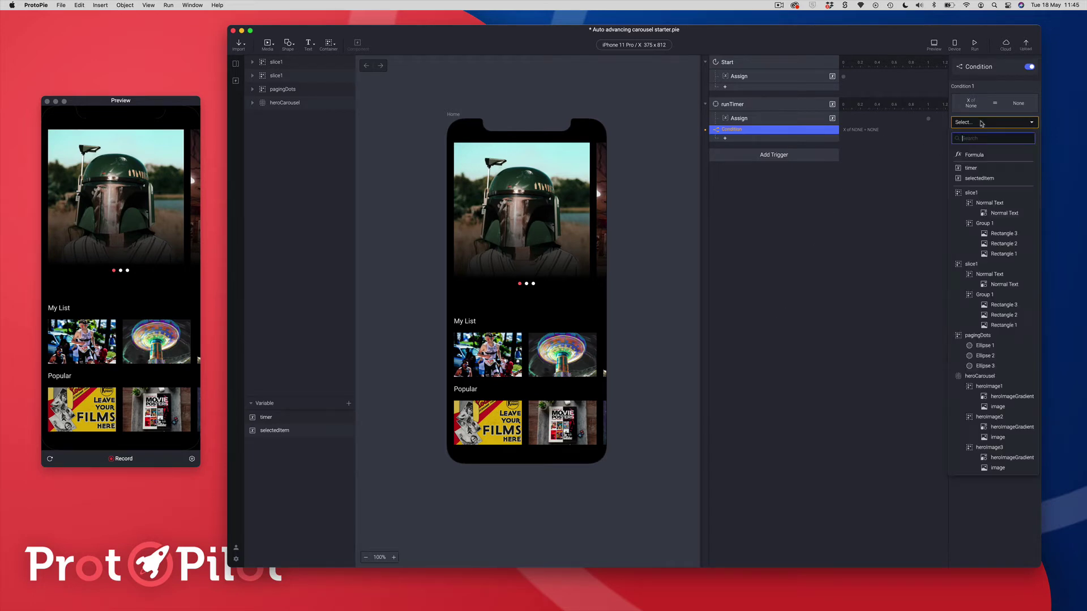
{"action": "left_click", "coordinate": [970, 169]}
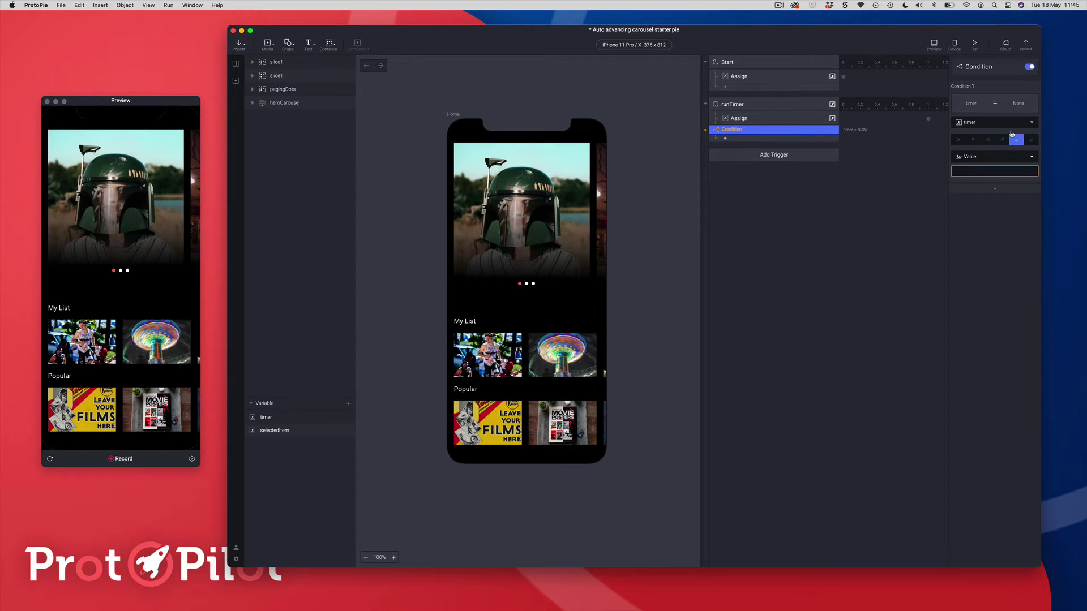
{"action": "left_click", "coordinate": [960, 172]}
{"action": "key", "text": "Return"}
- Add an Assign response under the timer = 3 condition that sets selectedItem with the formula 2
{"action": "left_click", "coordinate": [725, 139]}
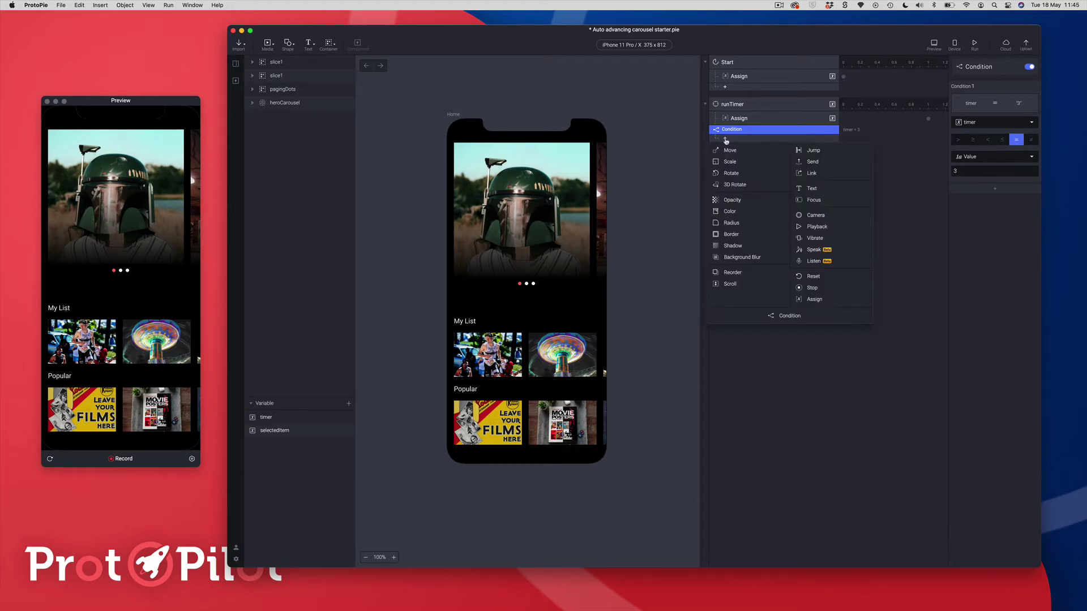
{"action": "left_click", "coordinate": [825, 299]}
{"action": "left_click", "coordinate": [970, 82]}
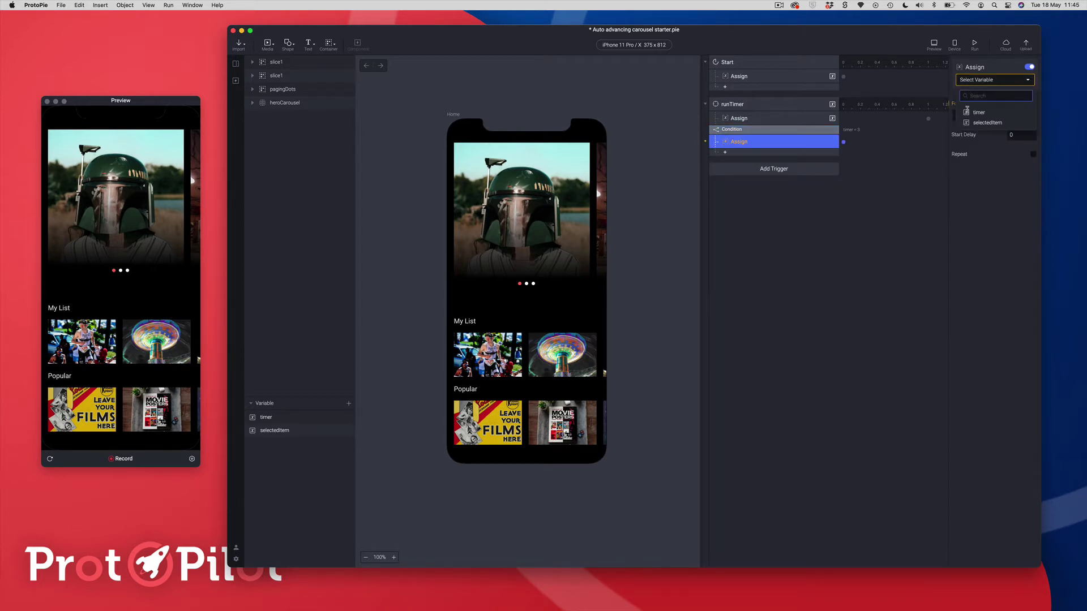
{"action": "left_click", "coordinate": [971, 122]}
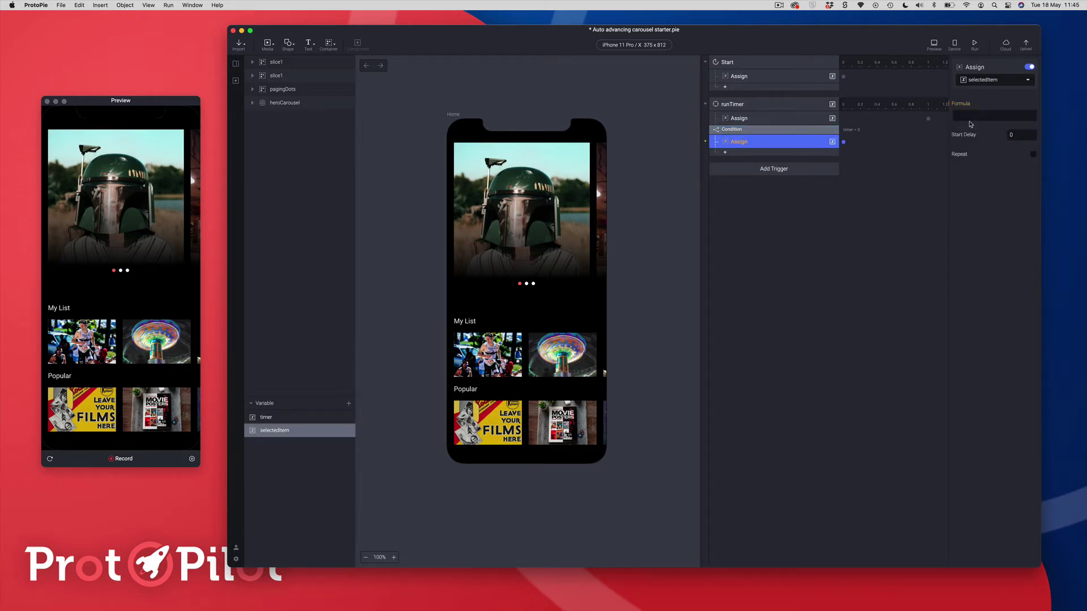
{"action": "left_click", "coordinate": [975, 116]}
{"action": "key", "text": "Return"}
{"action": "left_click", "coordinate": [736, 130]}
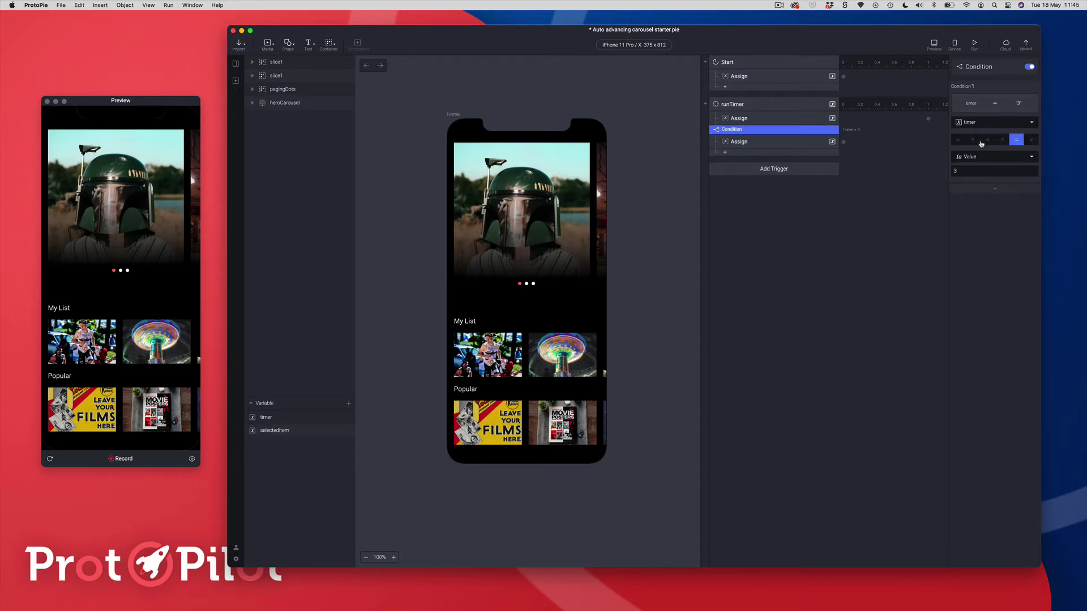
{"action": "left_click", "coordinate": [751, 142]}
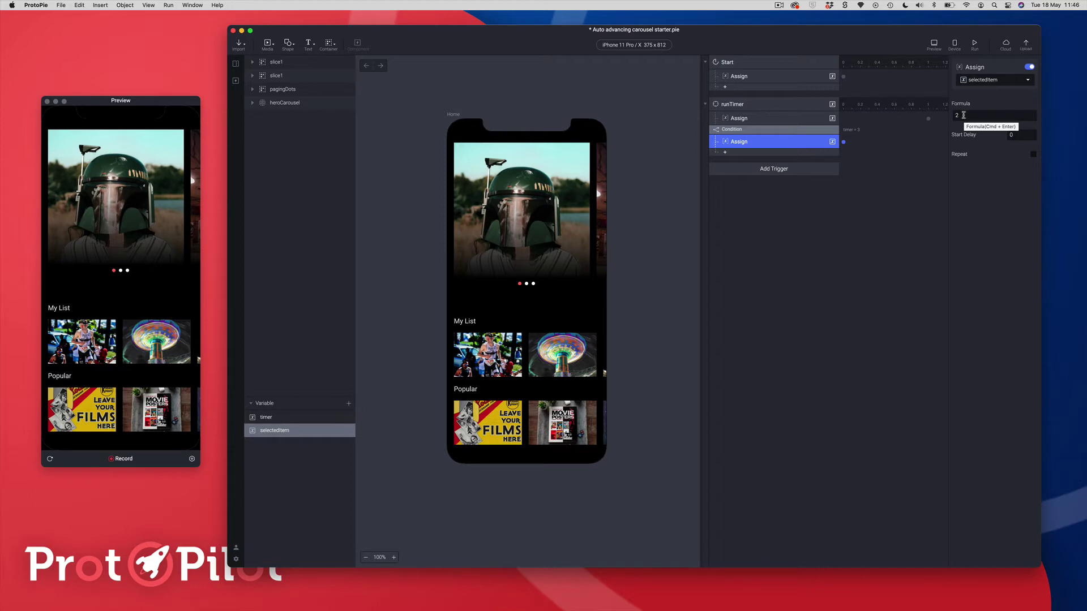
- Duplicate the timer condition with its Assign response and set the copy's comparison value to 6
{"action": "left_click", "coordinate": [760, 130]}
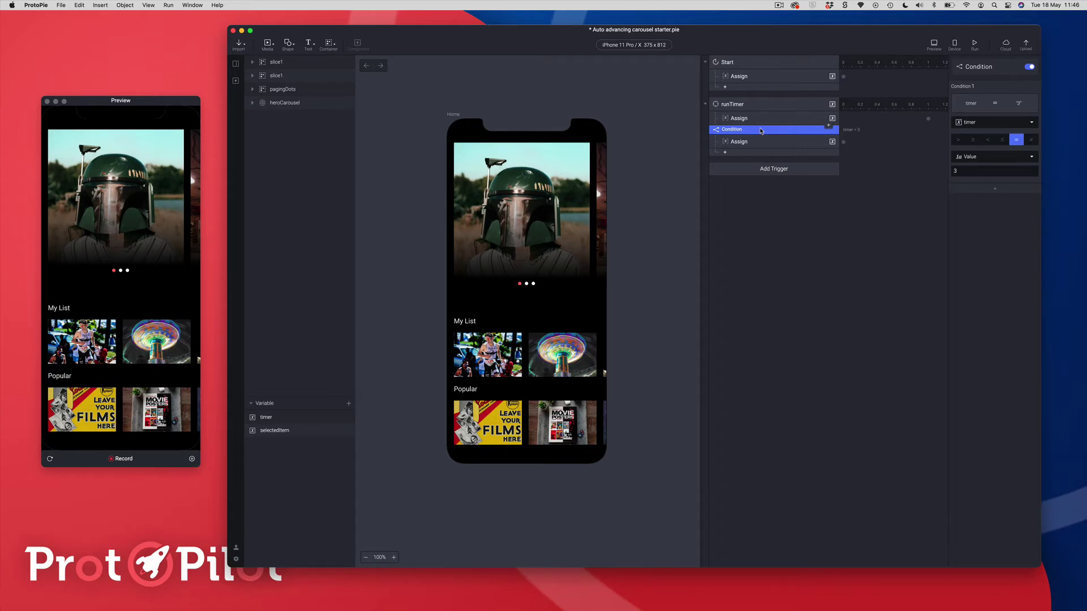
{"action": "key", "text": "super+d"}
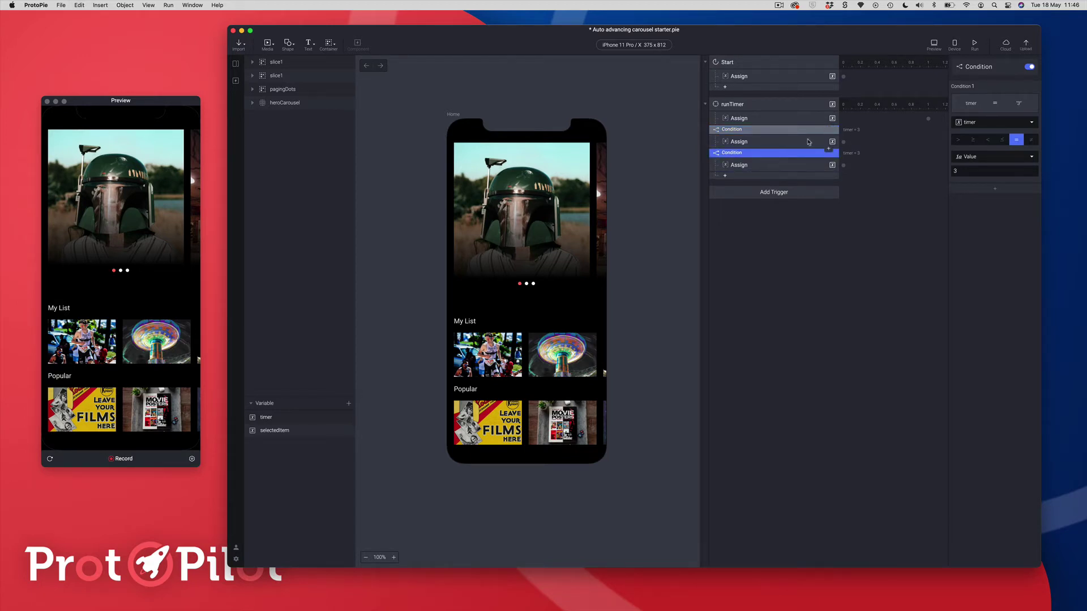
{"action": "left_click", "coordinate": [960, 169]}
{"action": "type", "text": "6"}
{"action": "key", "text": "Return"}
- Set the formula of the Assign response under the timer = 6 condition to 3
{"action": "left_click", "coordinate": [771, 165]}
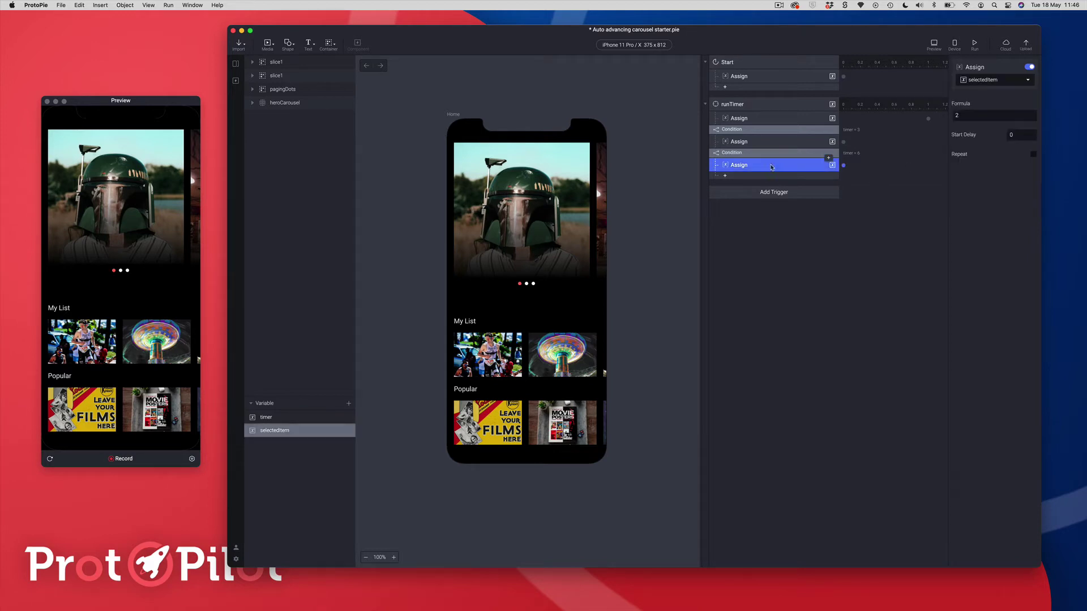
{"action": "left_click", "coordinate": [956, 115]}
{"action": "key", "text": "Return"}
- Add a Stop response under the timer = 6 condition that targets the timer variable
{"action": "left_click", "coordinate": [746, 176]}
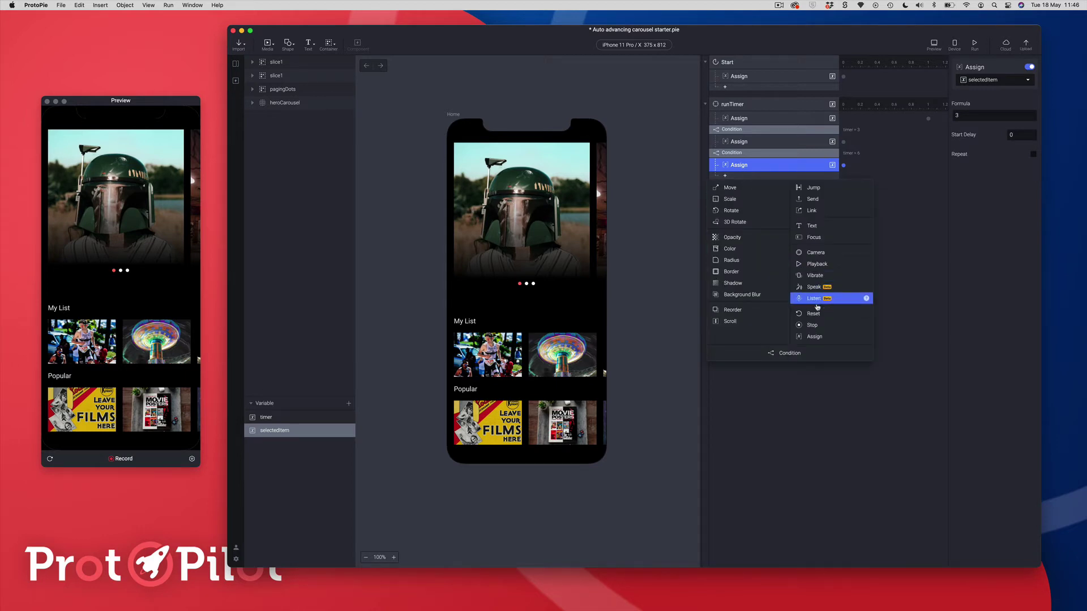
{"action": "left_click", "coordinate": [813, 324]}
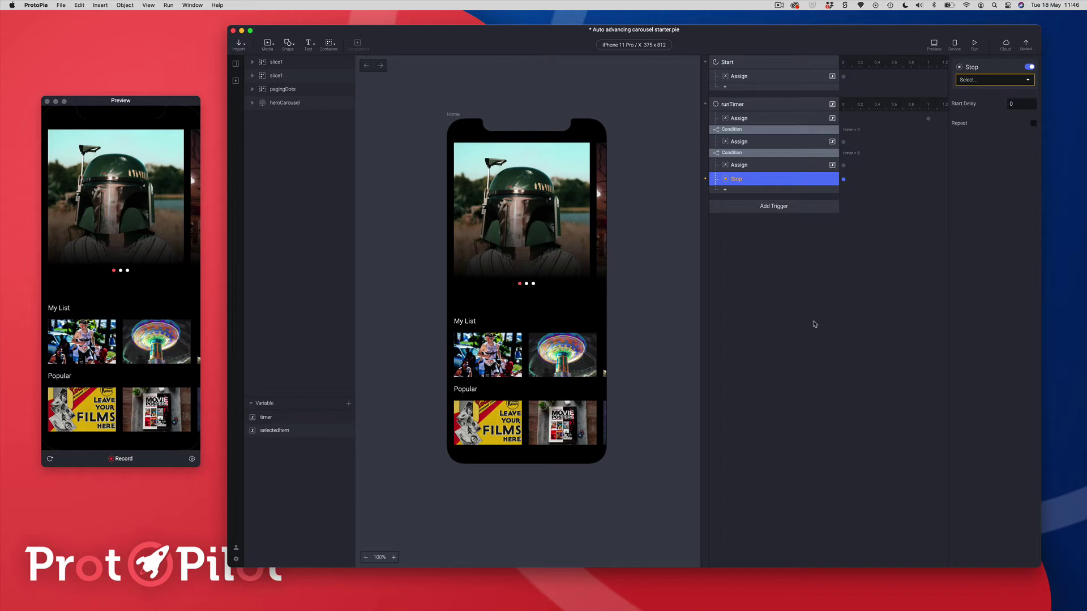
{"action": "left_click", "coordinate": [966, 82]}
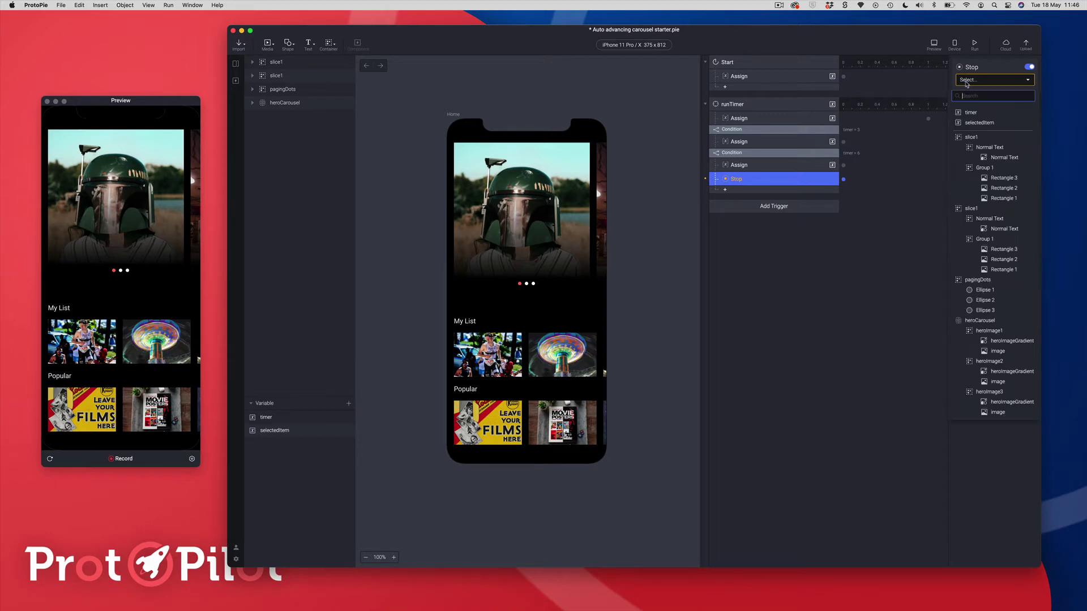
{"action": "left_click", "coordinate": [970, 112]}
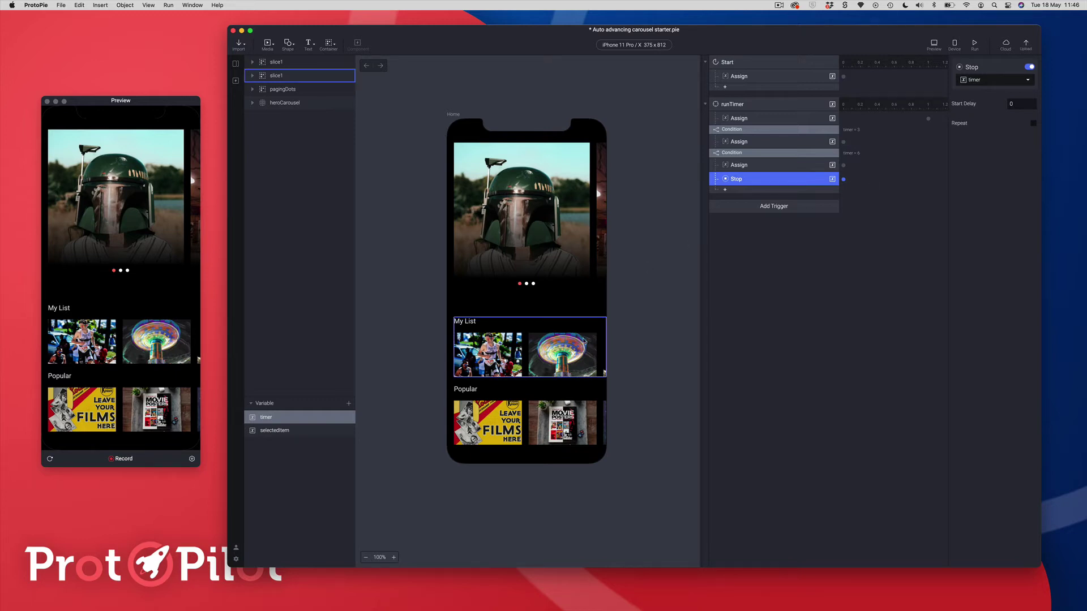
- Show the timer variable's debug label over the hero image, check its count in the preview, and hide the label again
{"action": "left_click", "coordinate": [269, 419]}
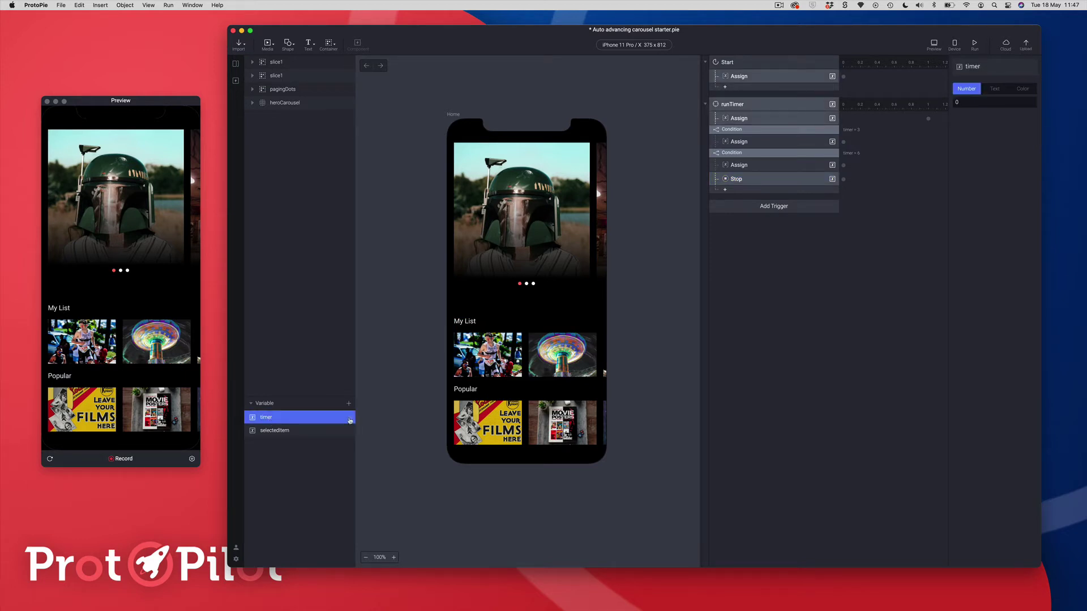
{"action": "left_click", "coordinate": [351, 418]}
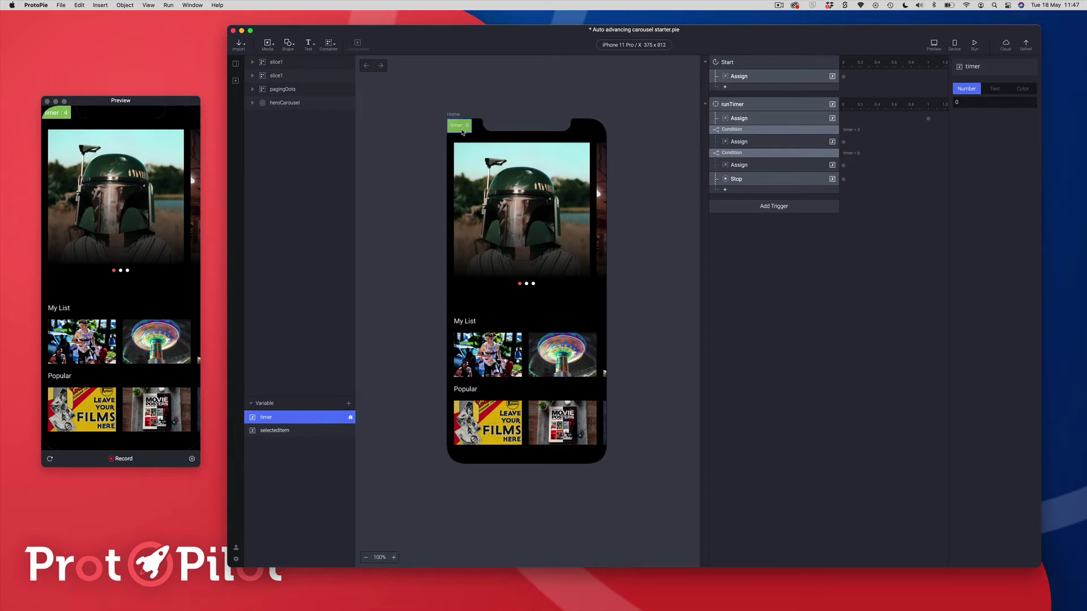
{"action": "left_click_drag", "start_coordinate": [464, 134], "coordinate": [531, 162]}
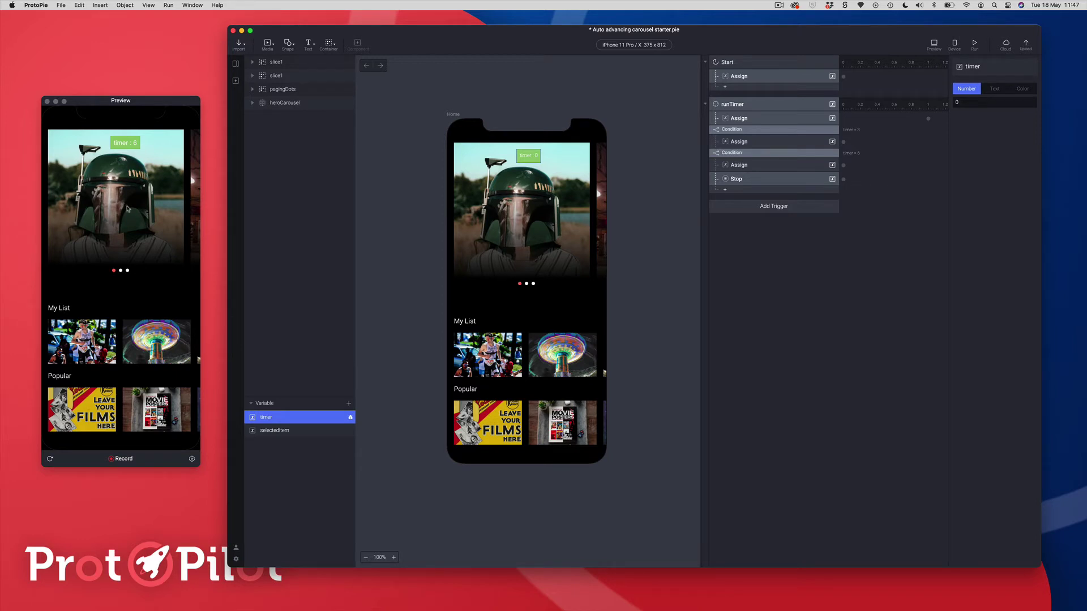
{"action": "left_click", "coordinate": [350, 418]}
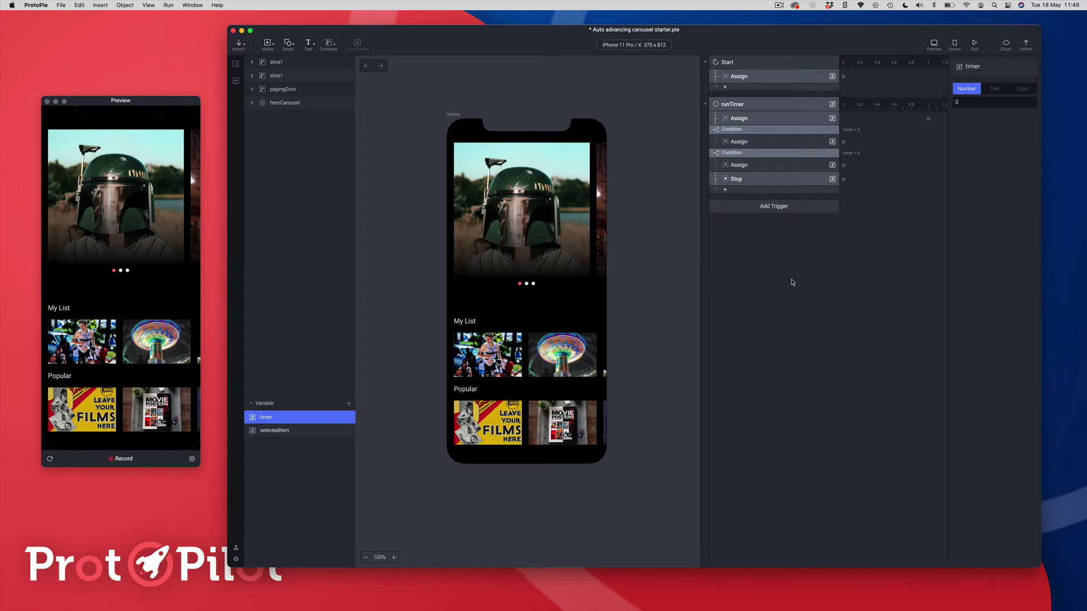
- Add a second Detect trigger that monitors the selectedItem variable
{"action": "left_click", "coordinate": [754, 208]}
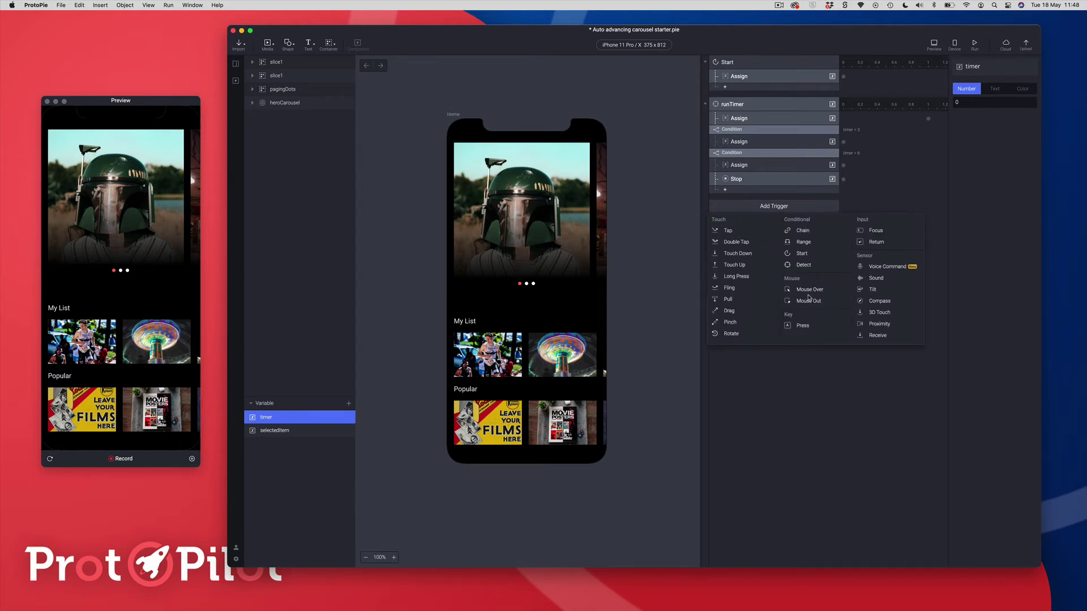
{"action": "left_click", "coordinate": [807, 264]}
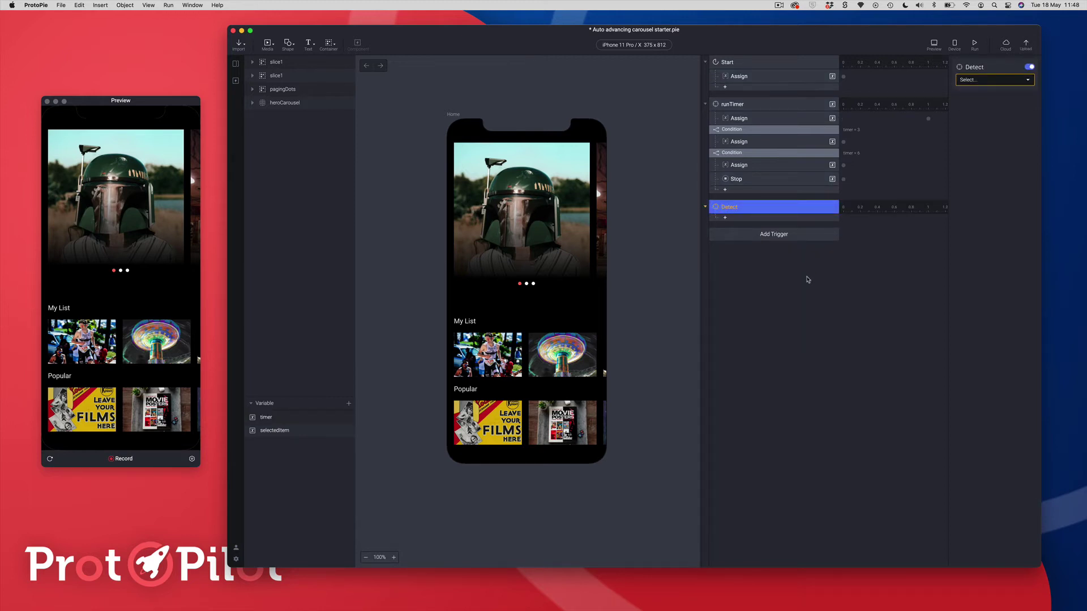
{"action": "left_click", "coordinate": [980, 80]}
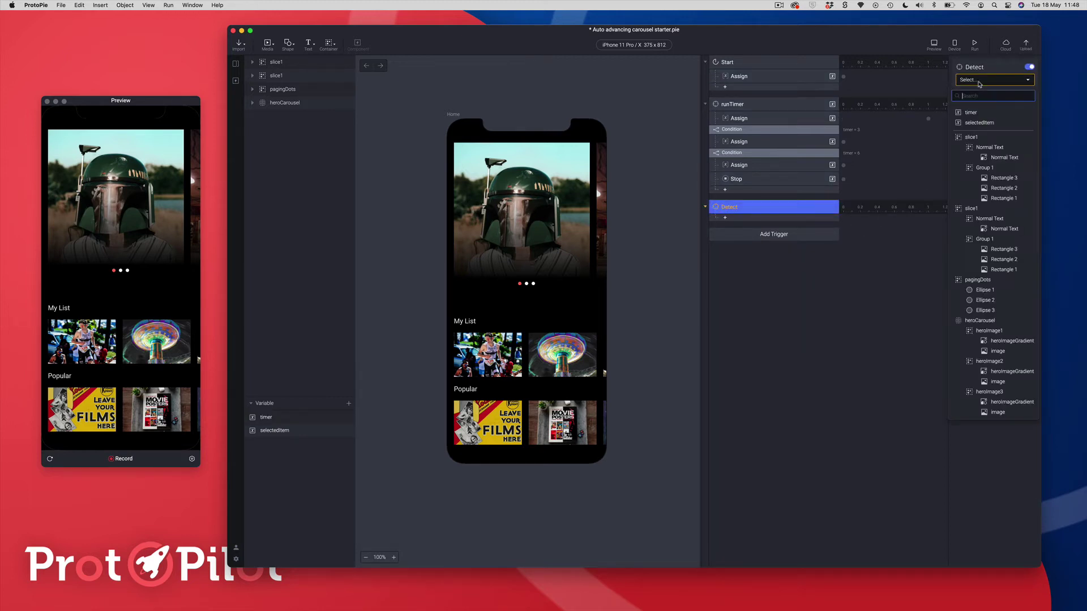
{"action": "left_click", "coordinate": [980, 123]}
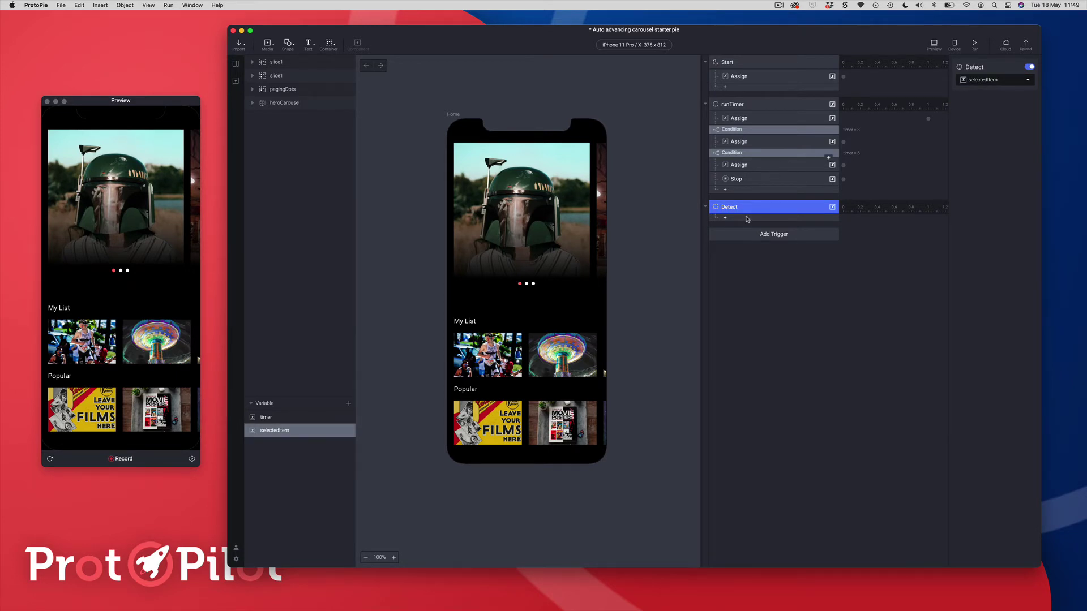
- Add a Condition under the selectedItem Detect trigger that checks whether selectedItem equals 1
{"action": "left_click", "coordinate": [724, 218]}
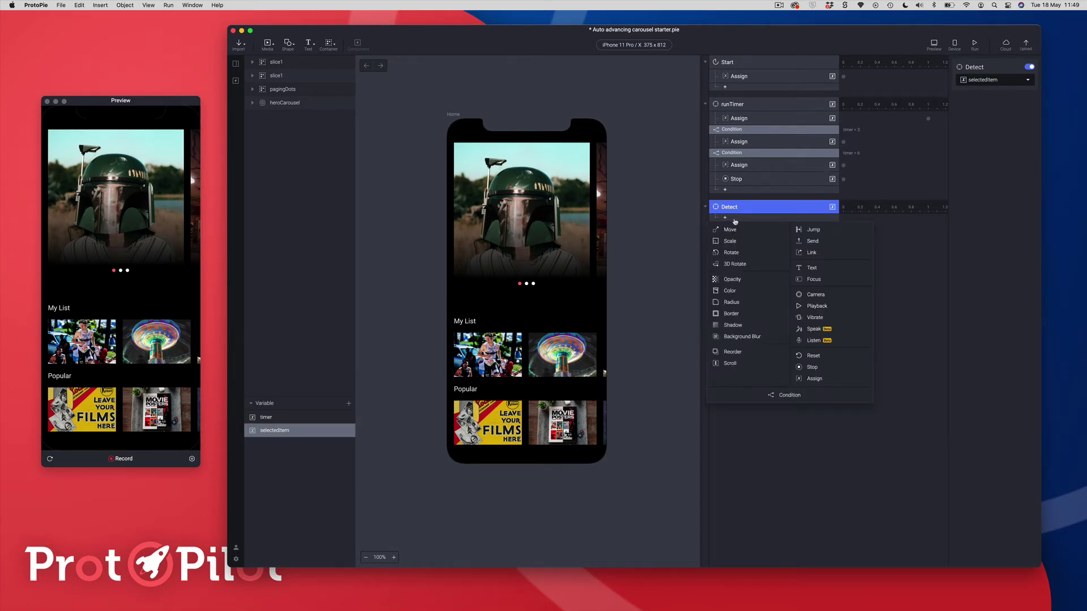
{"action": "left_click", "coordinate": [792, 395]}
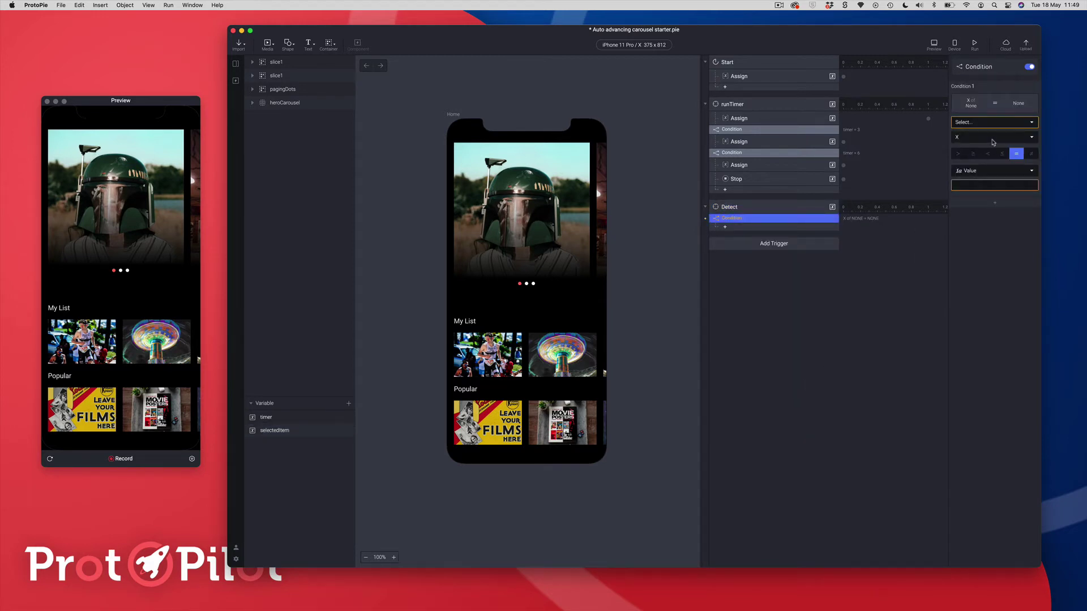
{"action": "left_click", "coordinate": [983, 123]}
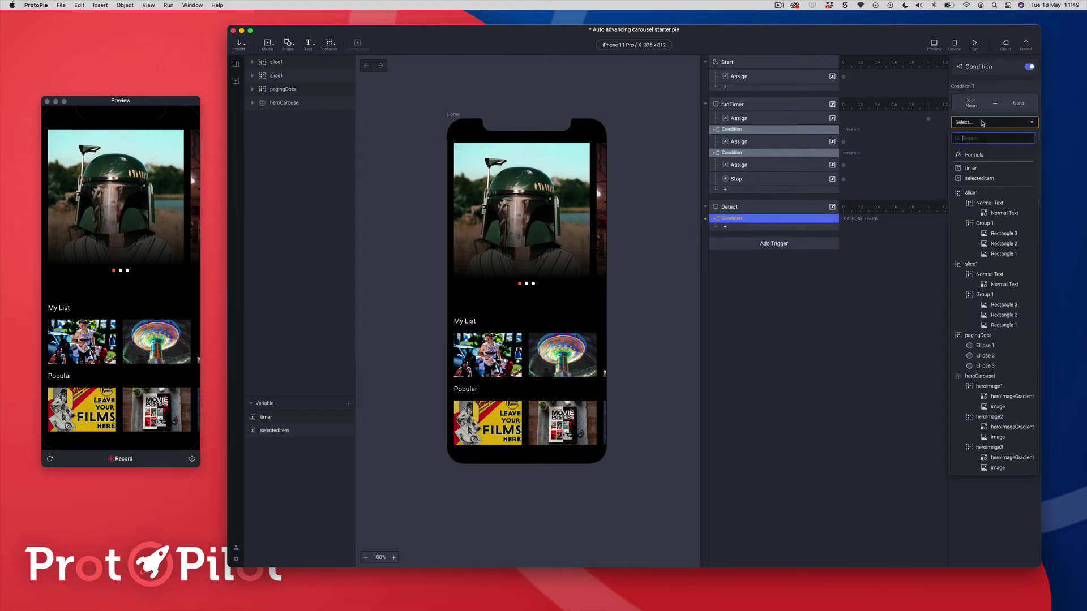
{"action": "left_click", "coordinate": [979, 179]}
{"action": "left_click", "coordinate": [976, 172]}
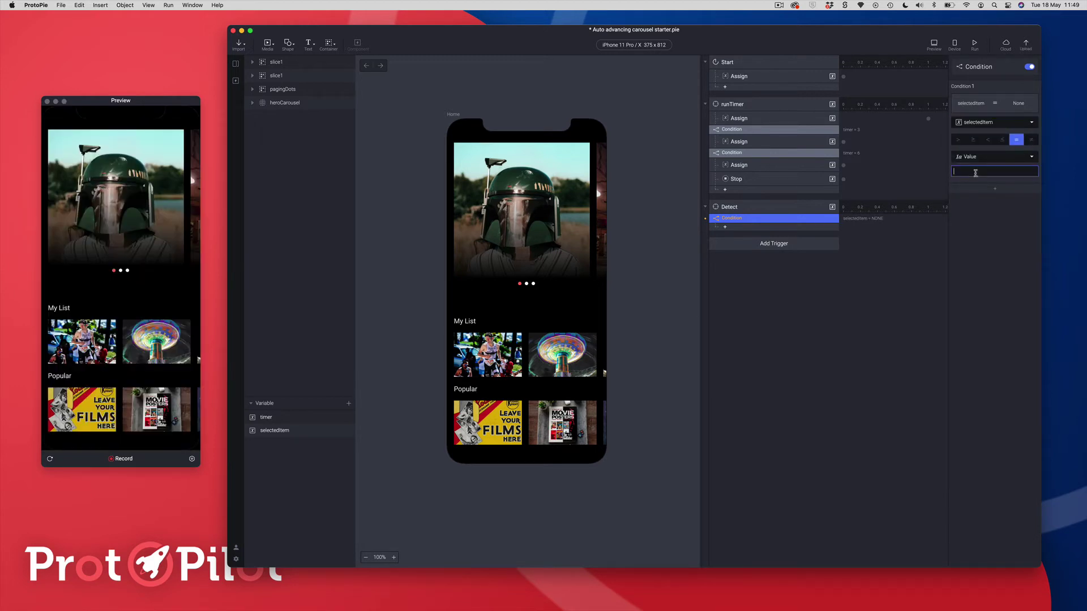
{"action": "type", "text": "1"}
{"action": "key", "text": "Return"}
- Add a Scroll response under the selectedItem = 1 condition and target the heroCarousel layer
{"action": "left_click", "coordinate": [724, 227]}
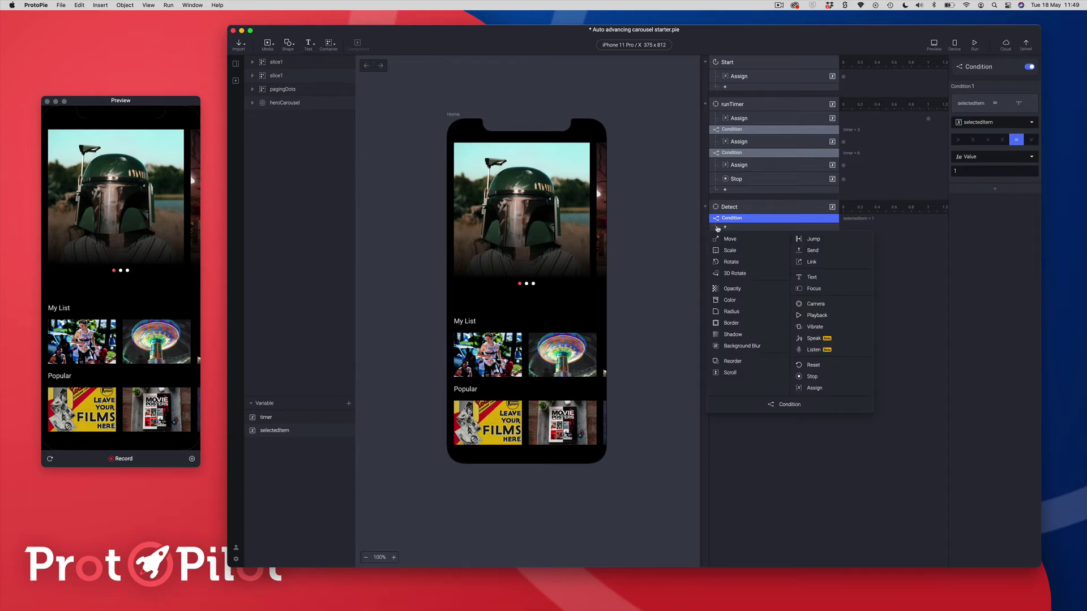
{"action": "left_click", "coordinate": [730, 373]}
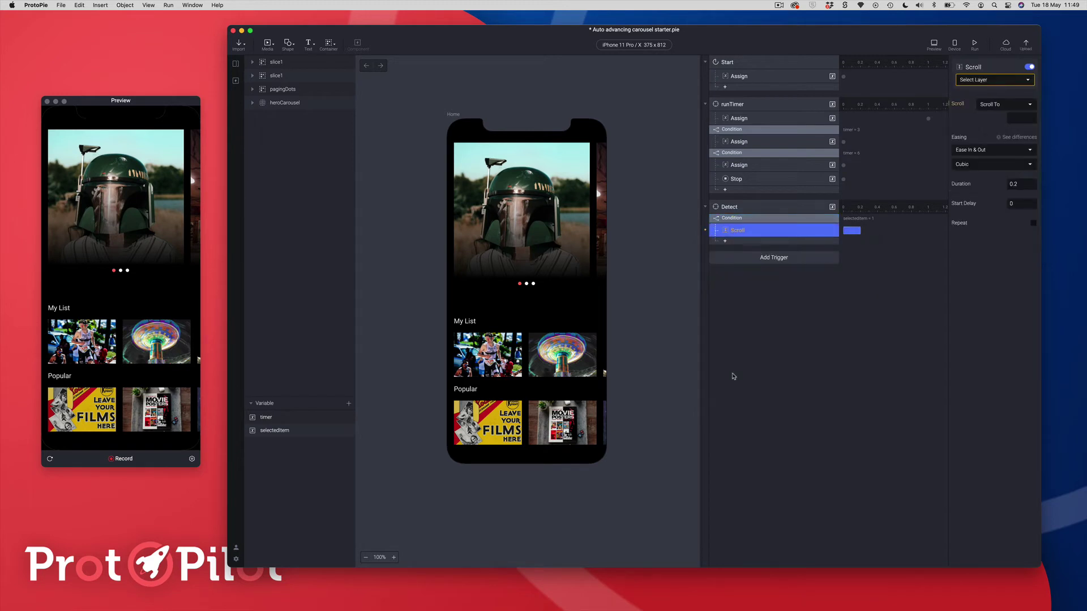
{"action": "left_click", "coordinate": [985, 81]}
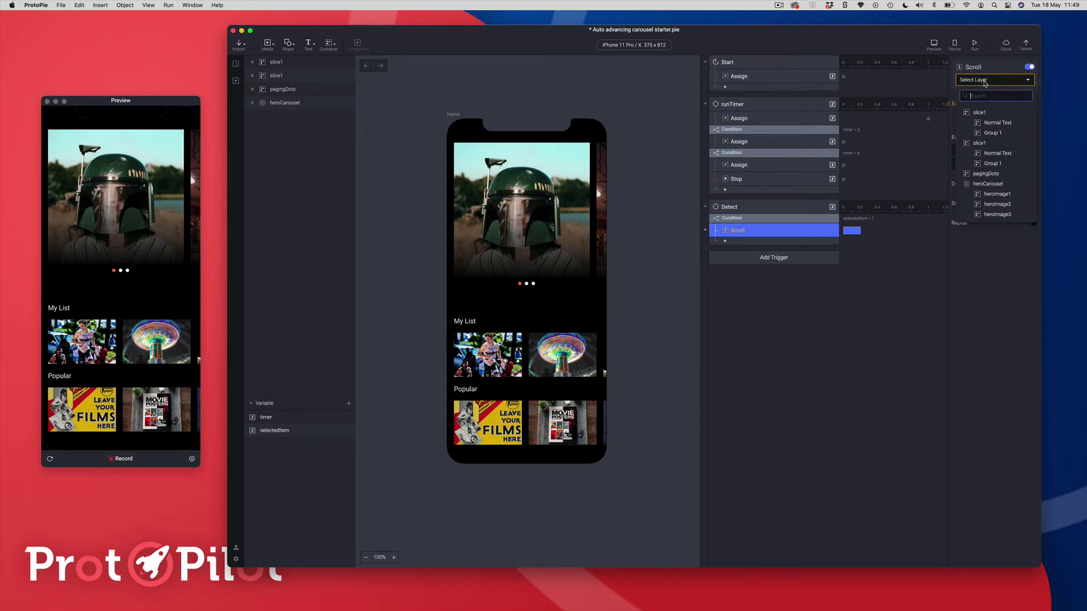
{"action": "left_click", "coordinate": [987, 184]}
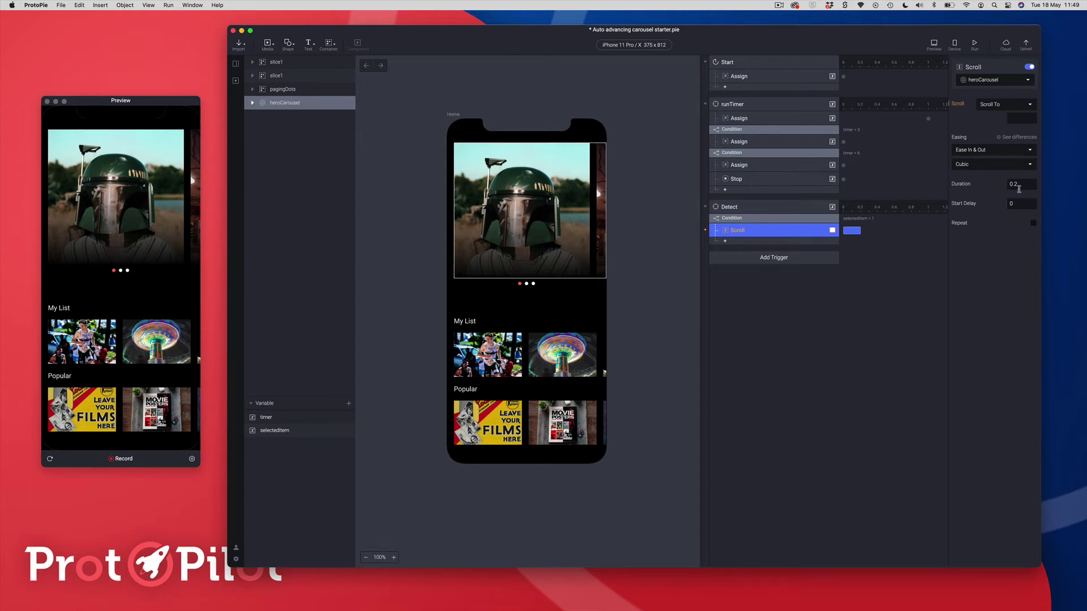
- Set the heroCarousel Scroll response under the selectedItem = 1 condition to scroll to 0
{"action": "left_click", "coordinate": [1020, 118]}
{"action": "type", "text": "0"}
{"action": "key", "text": "Return"}
{"action": "left_click", "coordinate": [252, 91]}
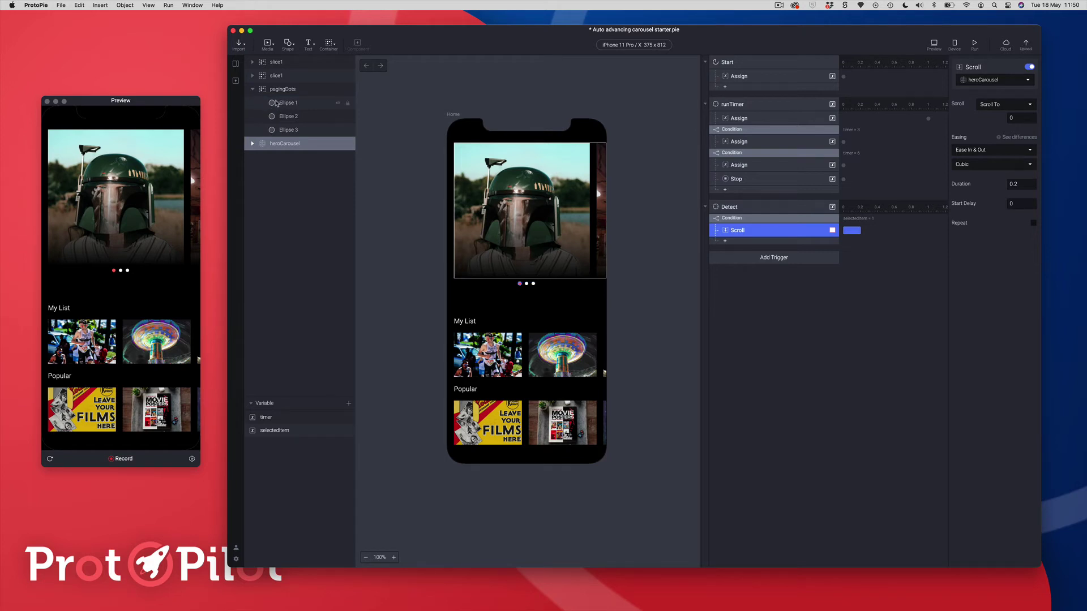
{"action": "left_click", "coordinate": [253, 91]}
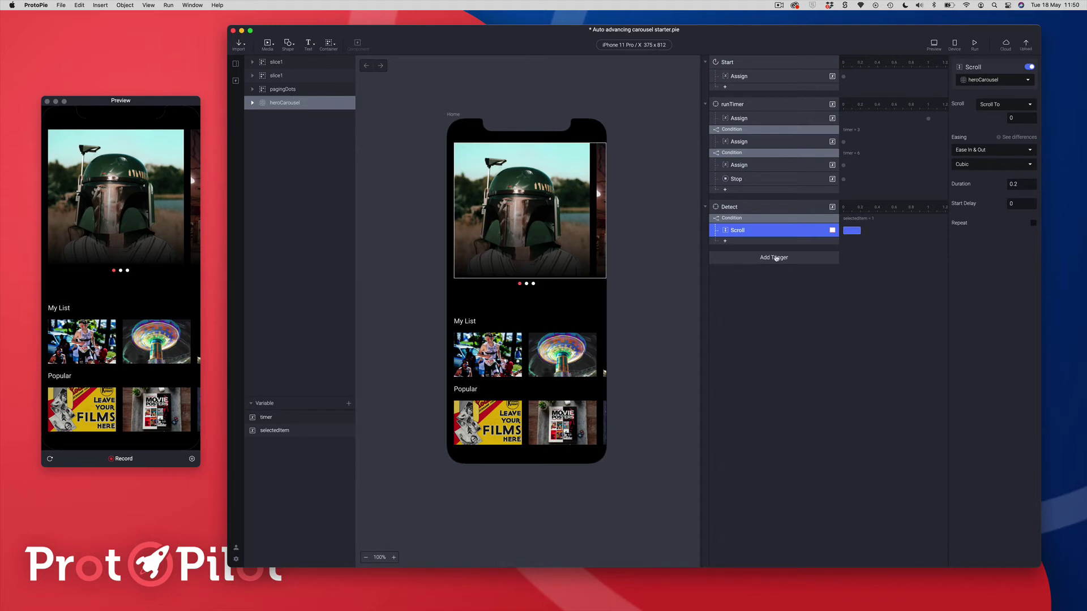
- Add a Color response under the selectedItem = 1 condition that gives Ellipse 1 in pagingDots the fill #FF6661
{"action": "left_click", "coordinate": [725, 242]}
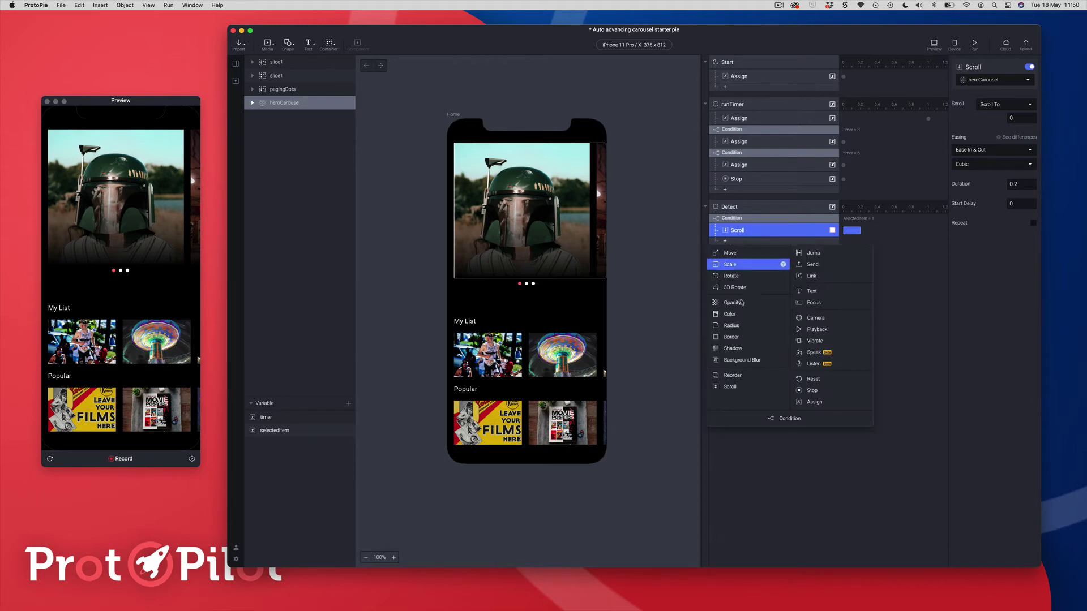
{"action": "left_click", "coordinate": [741, 318]}
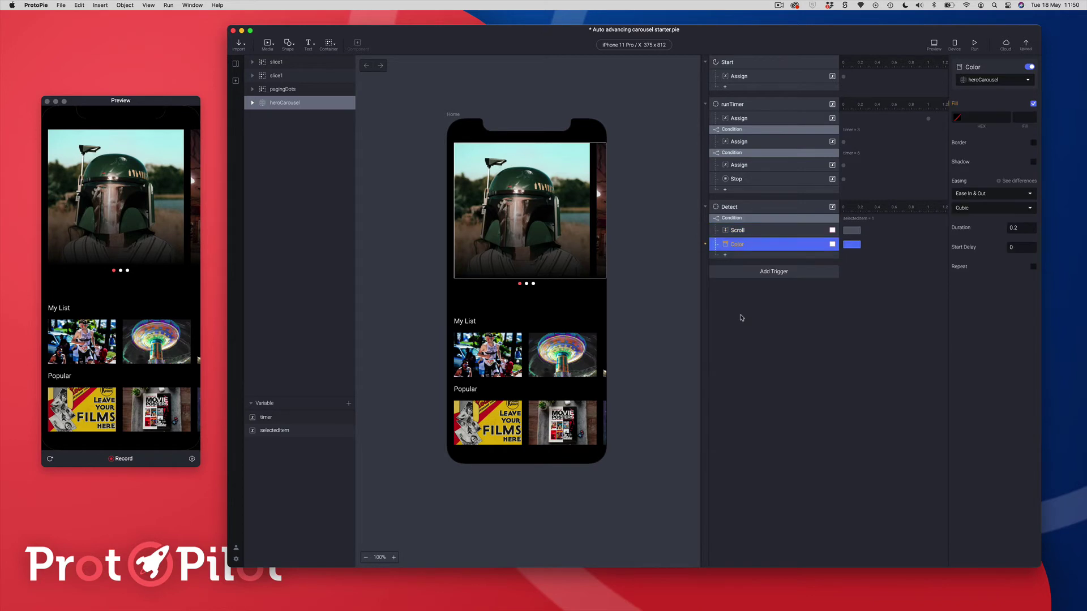
{"action": "left_click", "coordinate": [989, 79]}
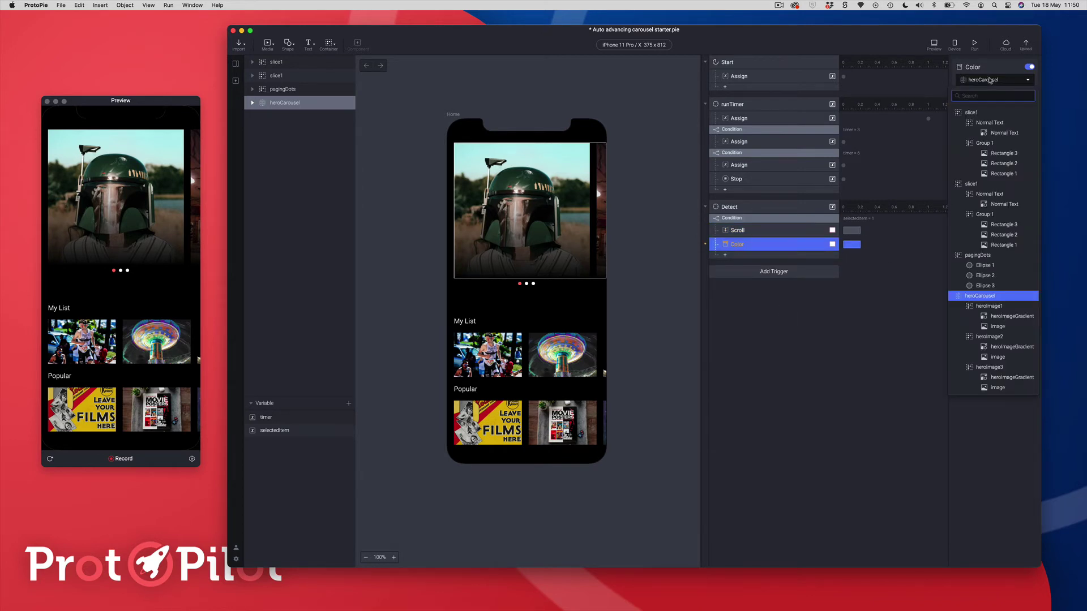
{"action": "left_click", "coordinate": [982, 266]}
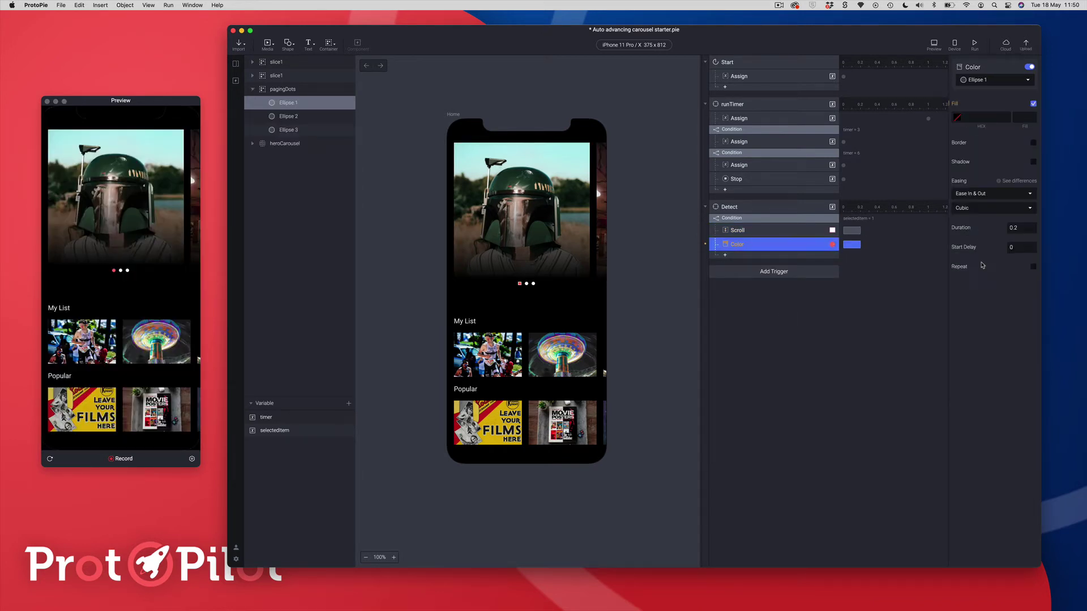
{"action": "left_click", "coordinate": [957, 117]}
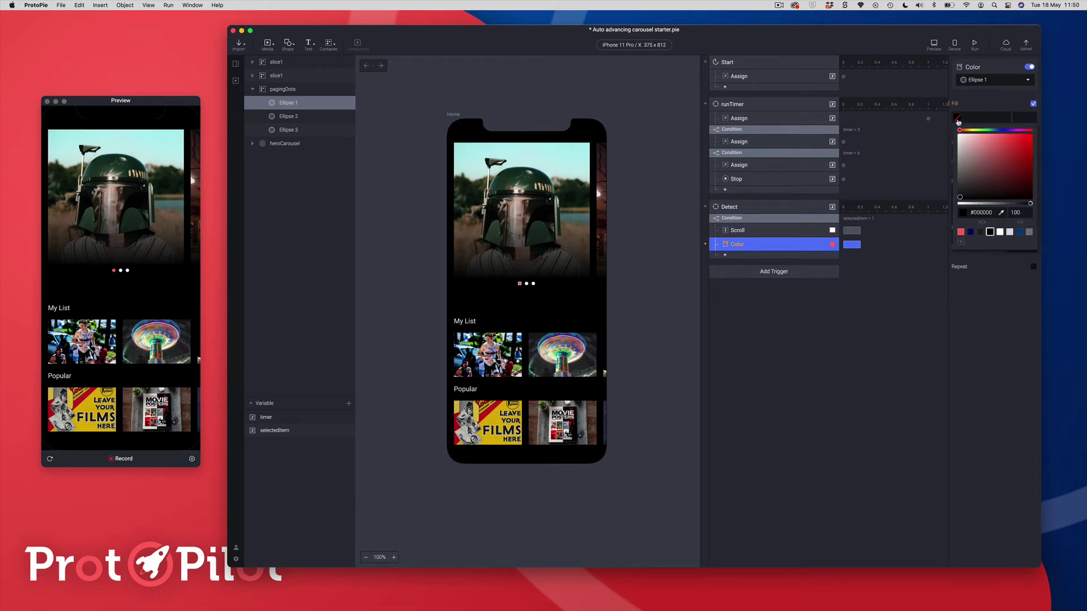
{"action": "left_click", "coordinate": [961, 232]}
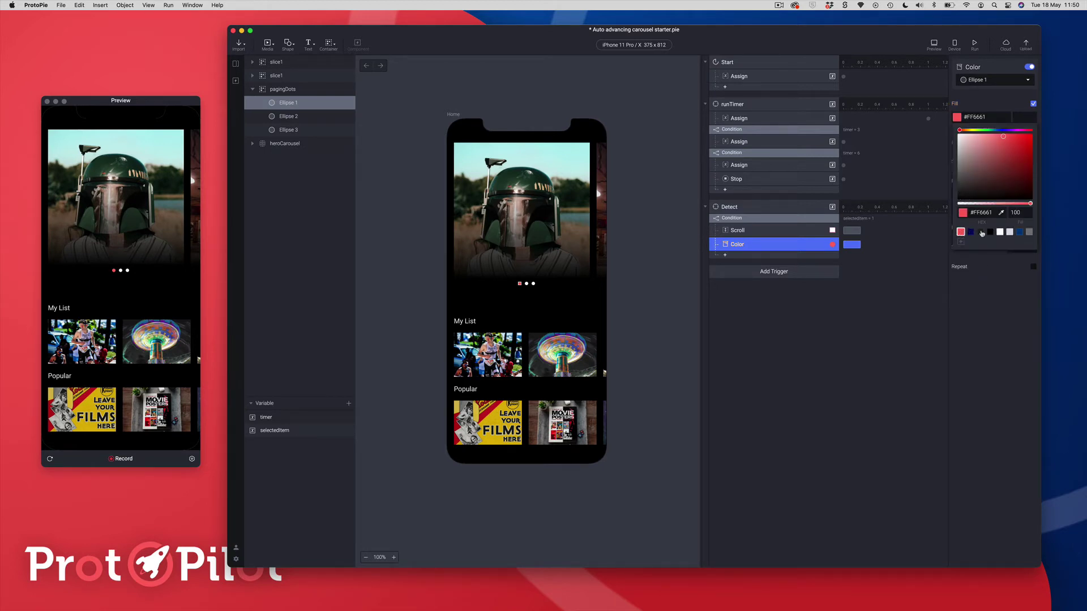
{"action": "left_click", "coordinate": [987, 328]}
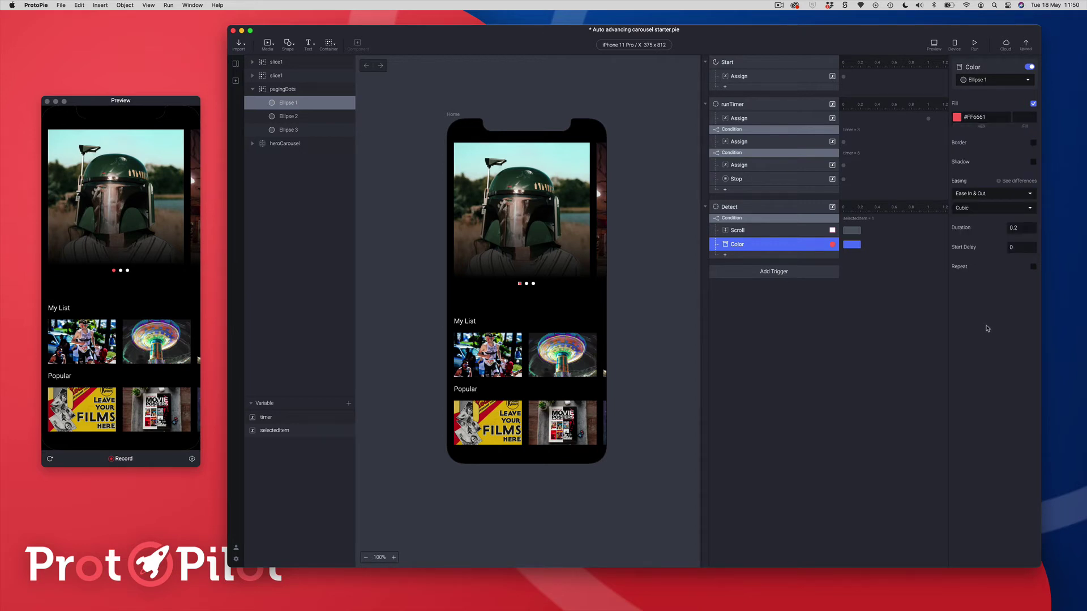
- Add another Color response under the selectedItem = 1 condition that gives Ellipse 2 the fill #FFFFFF
{"action": "left_click", "coordinate": [726, 257]}
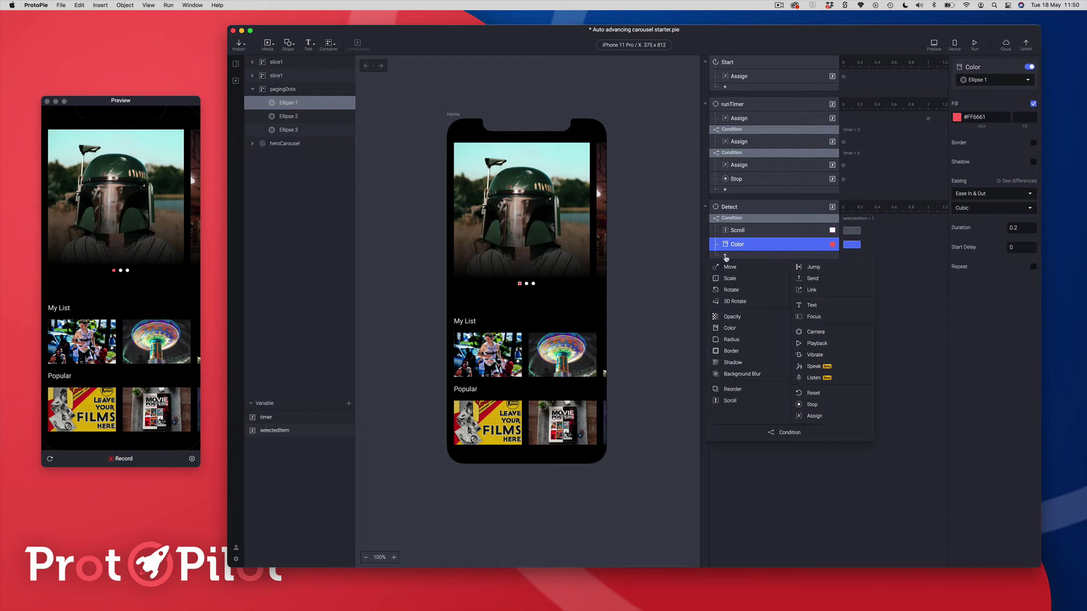
{"action": "left_click", "coordinate": [734, 329]}
{"action": "left_click", "coordinate": [984, 80]}
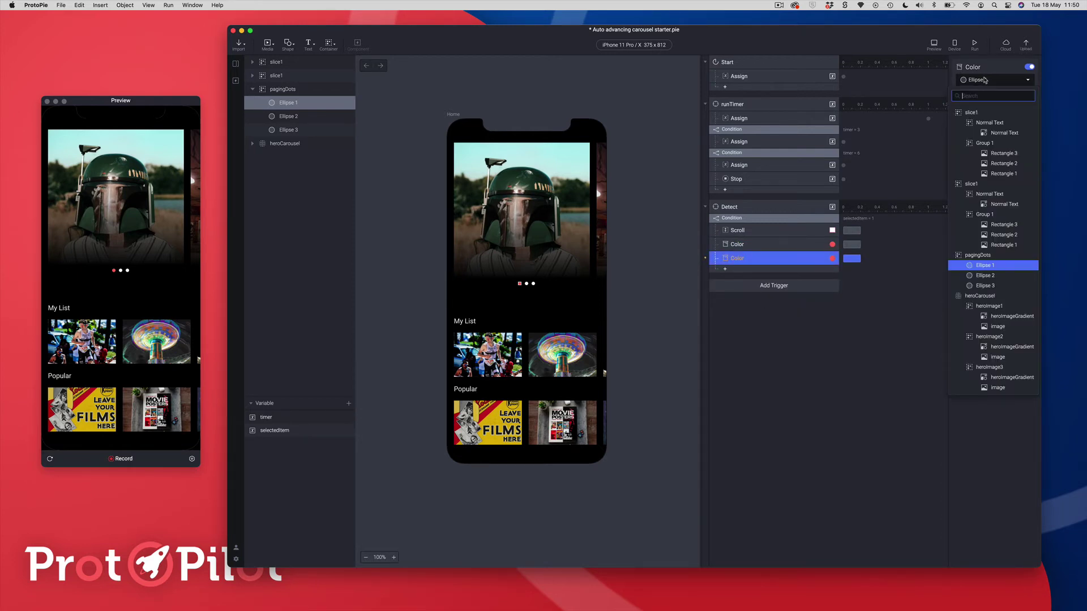
{"action": "left_click", "coordinate": [985, 276]}
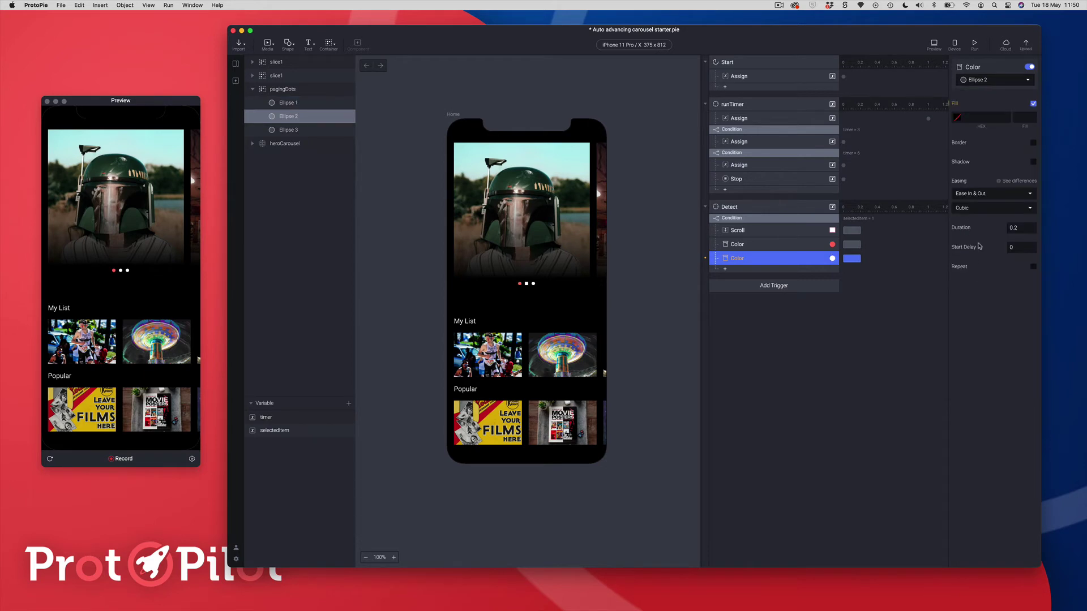
{"action": "left_click", "coordinate": [957, 117]}
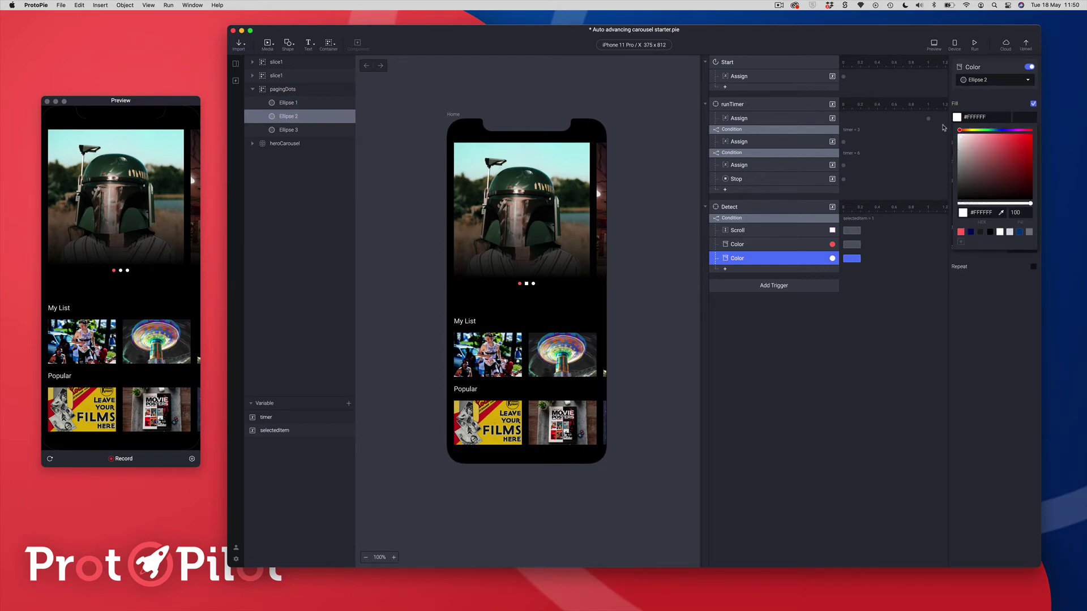
{"action": "left_click", "coordinate": [944, 128]}
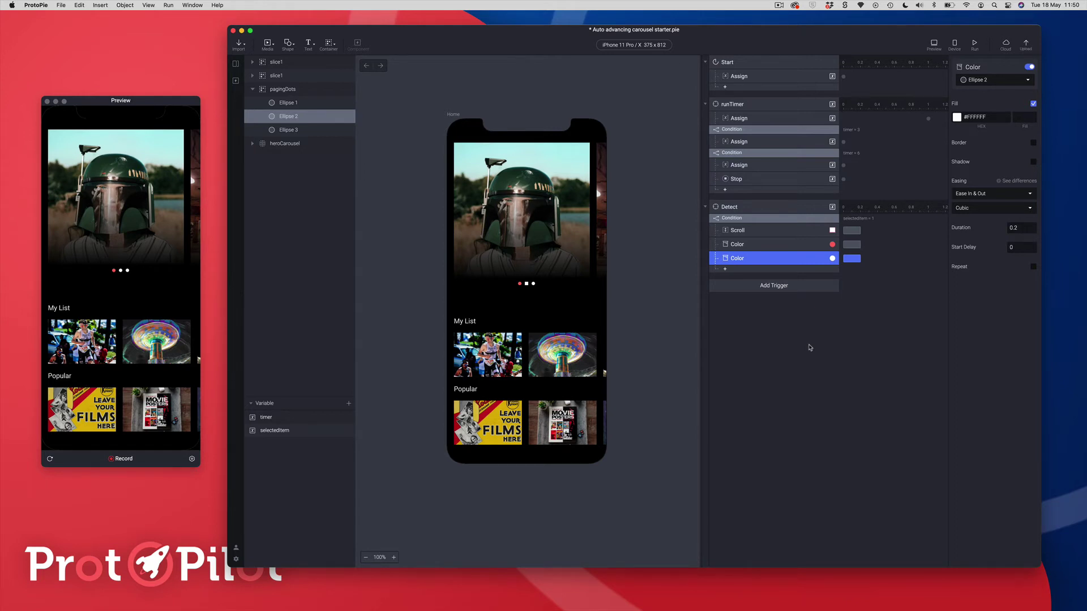
- Duplicate the Ellipse 2 Color response and retarget the copy to Ellipse 3
{"action": "key", "text": "super+d"}
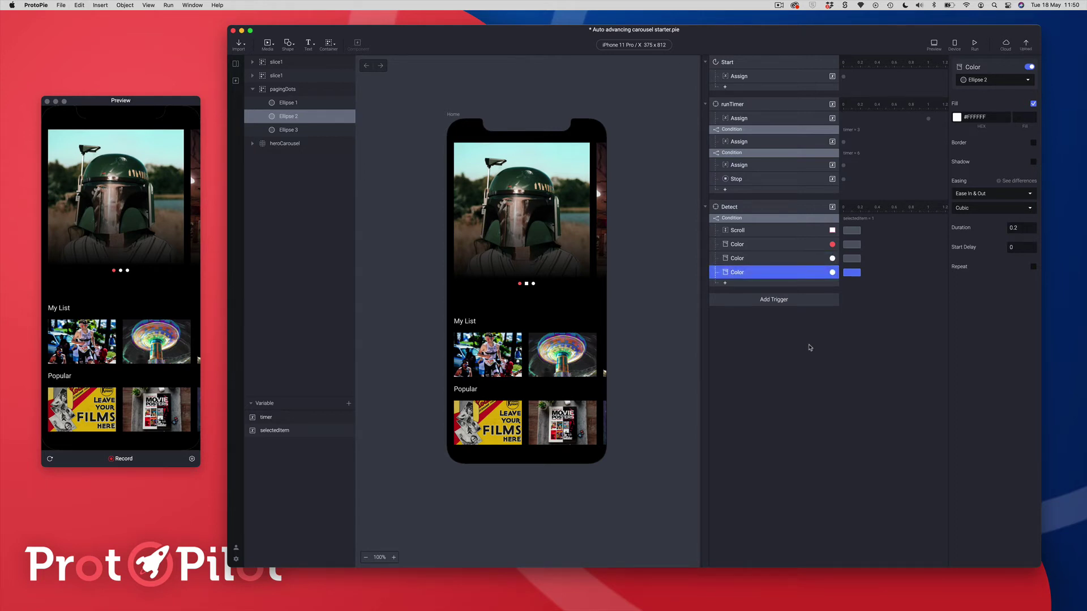
{"action": "left_click", "coordinate": [966, 81]}
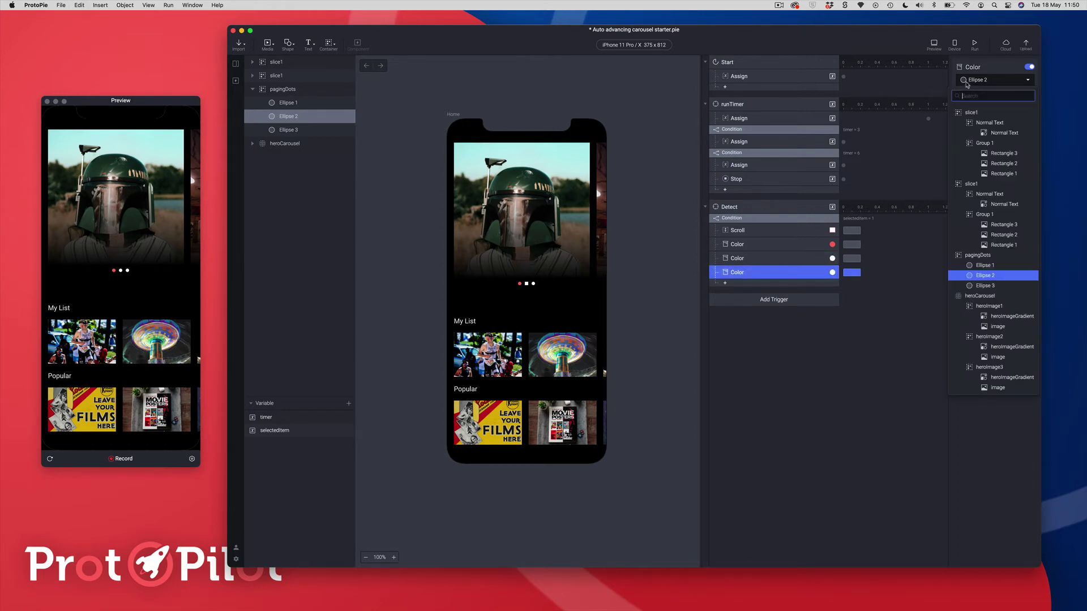
{"action": "left_click", "coordinate": [985, 286]}
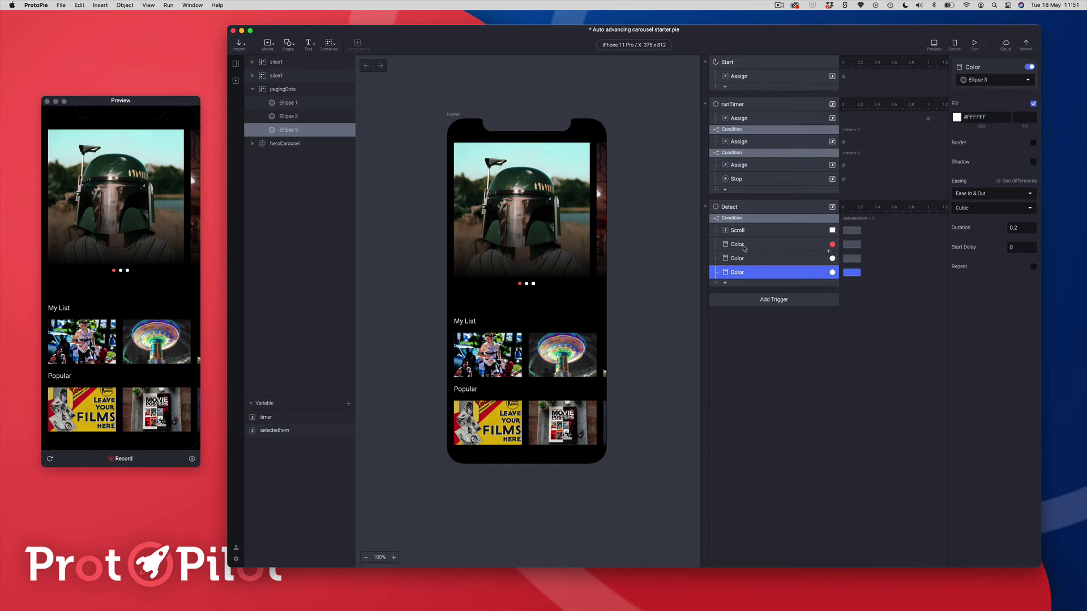
- Duplicate the selectedItem = 1 condition with its responses and set the copy's comparison value to 2
{"action": "left_click", "coordinate": [745, 220]}
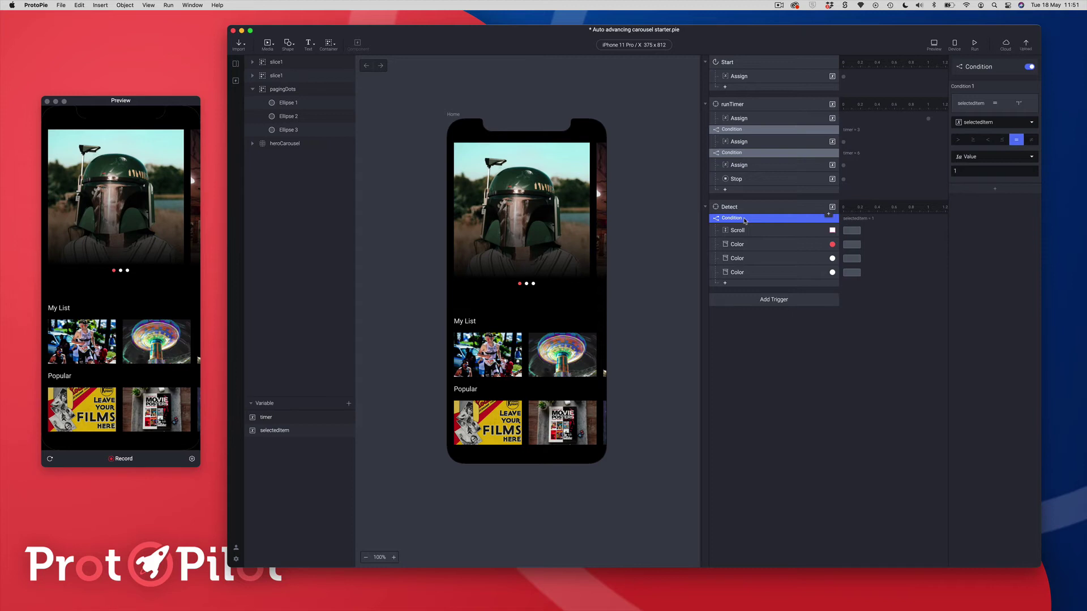
{"action": "key", "text": "super+d"}
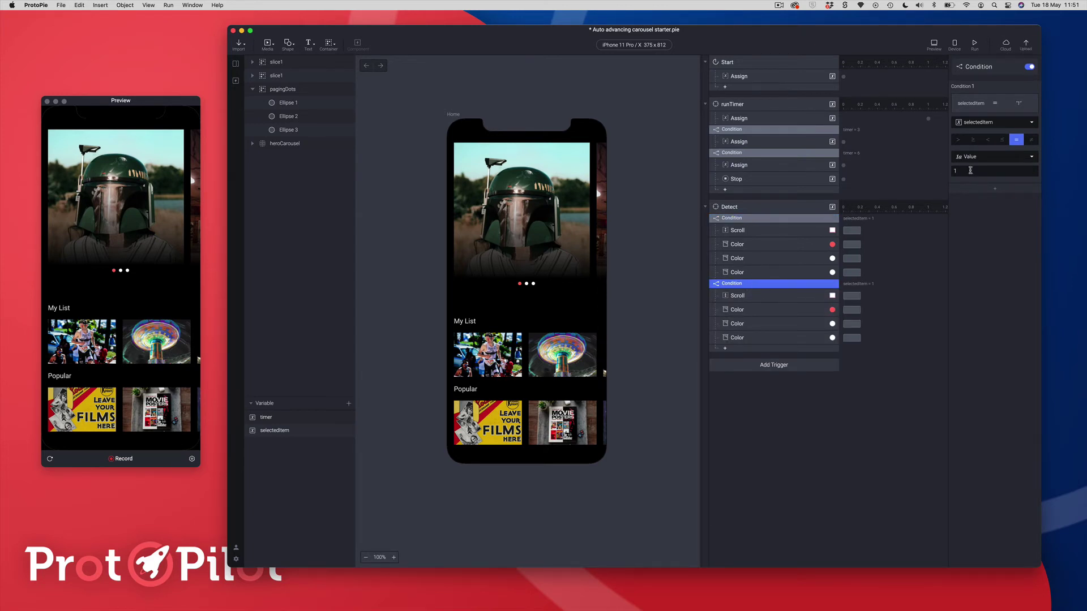
{"action": "left_click_drag", "start_coordinate": [970, 171], "coordinate": [952, 172]}
{"action": "key", "text": "Return"}
- Set the heroCarousel Scroll response under the selectedItem = 2 condition to scroll to 336
{"action": "left_click", "coordinate": [736, 298]}
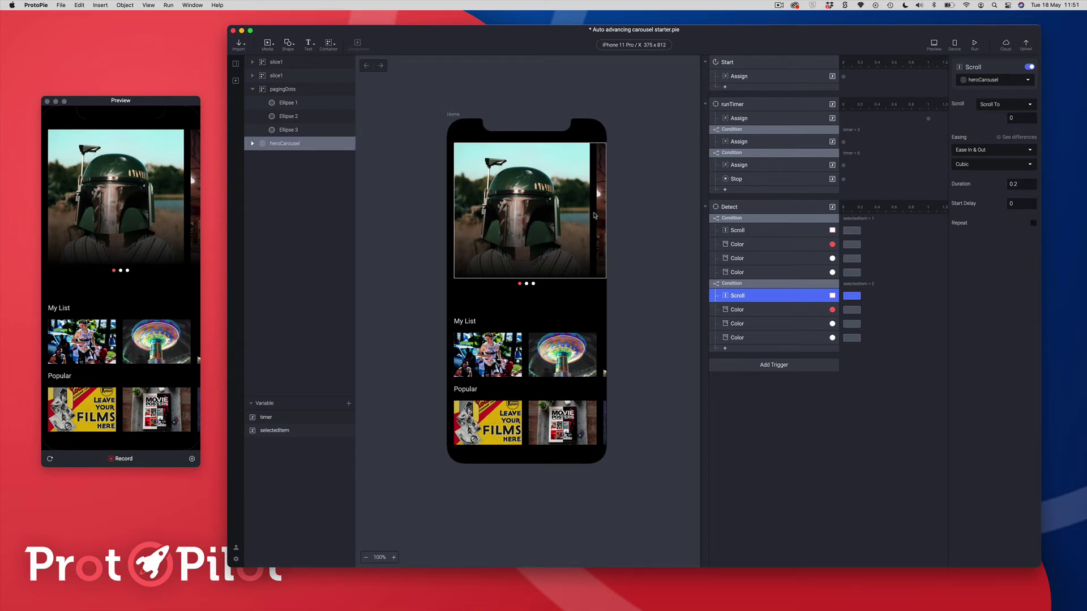
{"action": "left_click", "coordinate": [1019, 118]}
{"action": "type", "text": "336"}
{"action": "key", "text": "Return"}
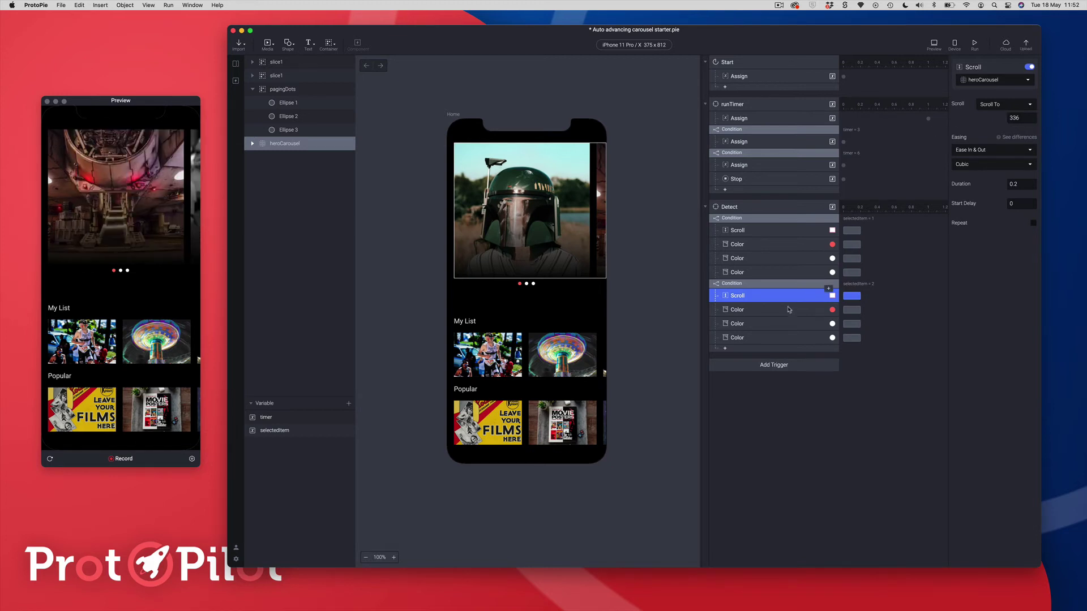
- Change the Ellipse 1 Color response under the selectedItem = 2 condition to the white fill #FFFFFF
{"action": "left_click", "coordinate": [731, 313]}
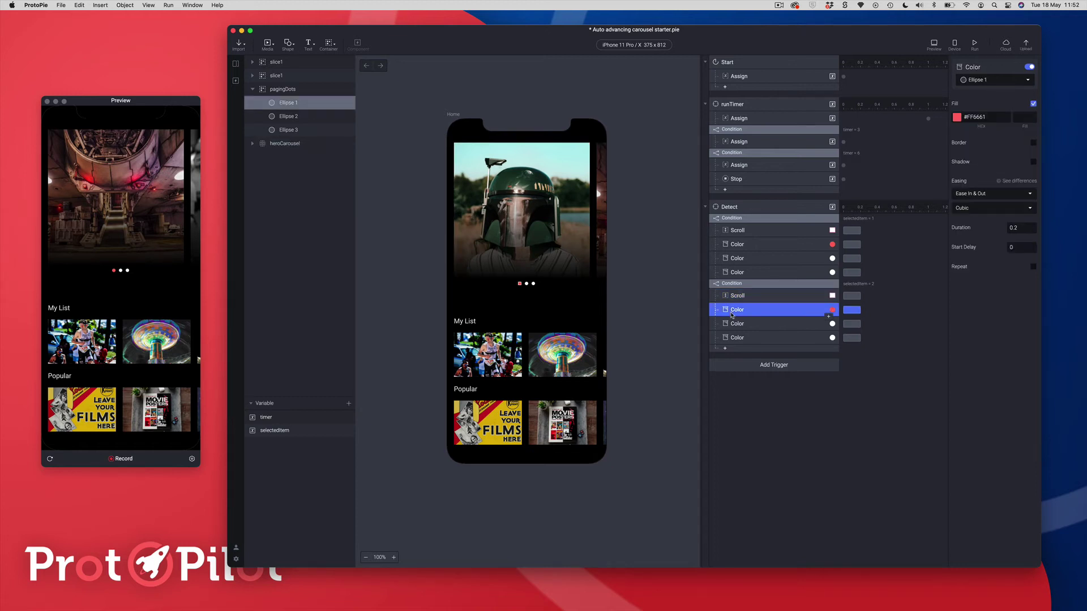
{"action": "left_click", "coordinate": [956, 117]}
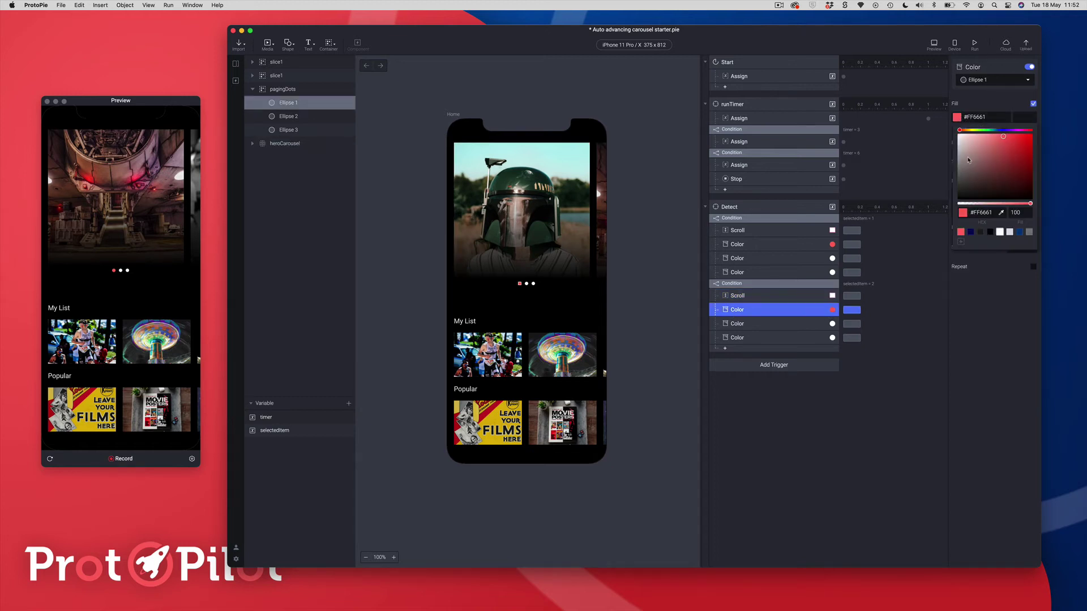
{"action": "left_click", "coordinate": [1000, 232]}
{"action": "left_click", "coordinate": [940, 121]}
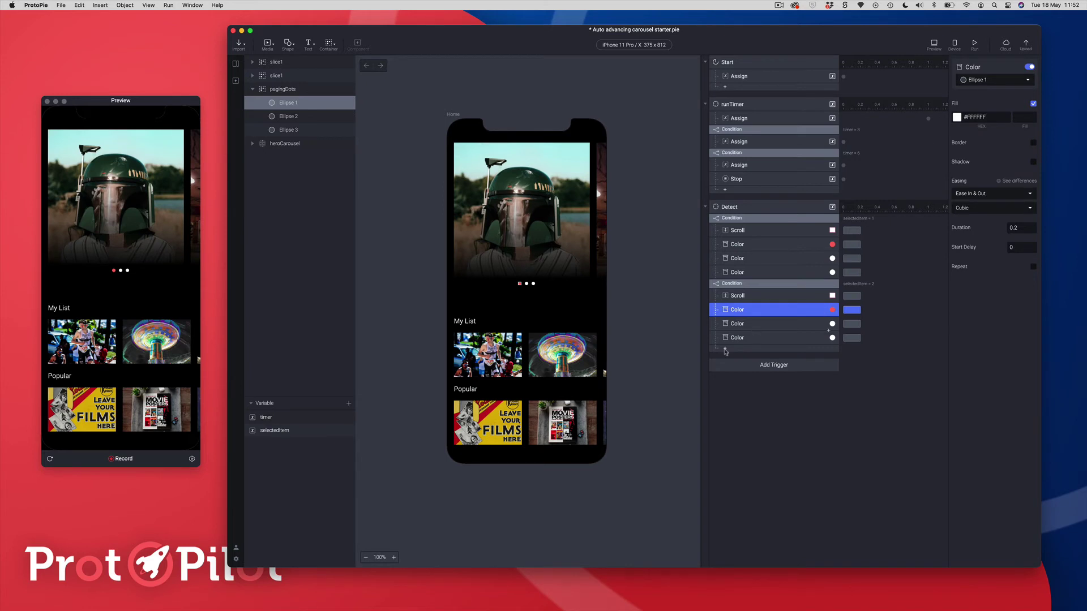
- Change the Ellipse 2 Color response under the selectedItem = 2 condition to fill #FF6661 and check the Ellipse 3 response
{"action": "left_click", "coordinate": [737, 324]}
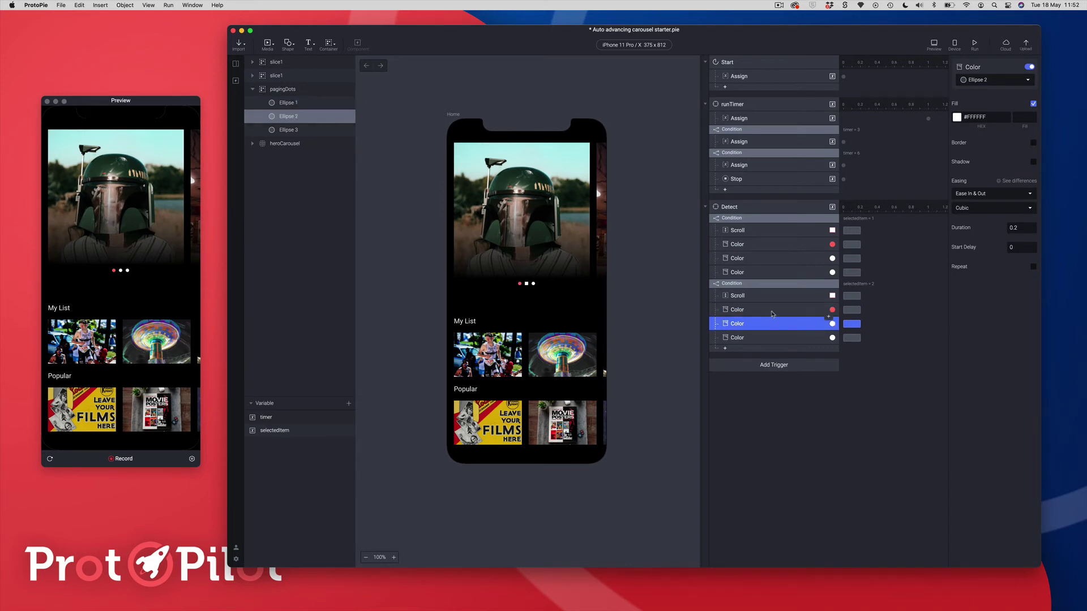
{"action": "left_click", "coordinate": [957, 117]}
{"action": "left_click", "coordinate": [961, 232]}
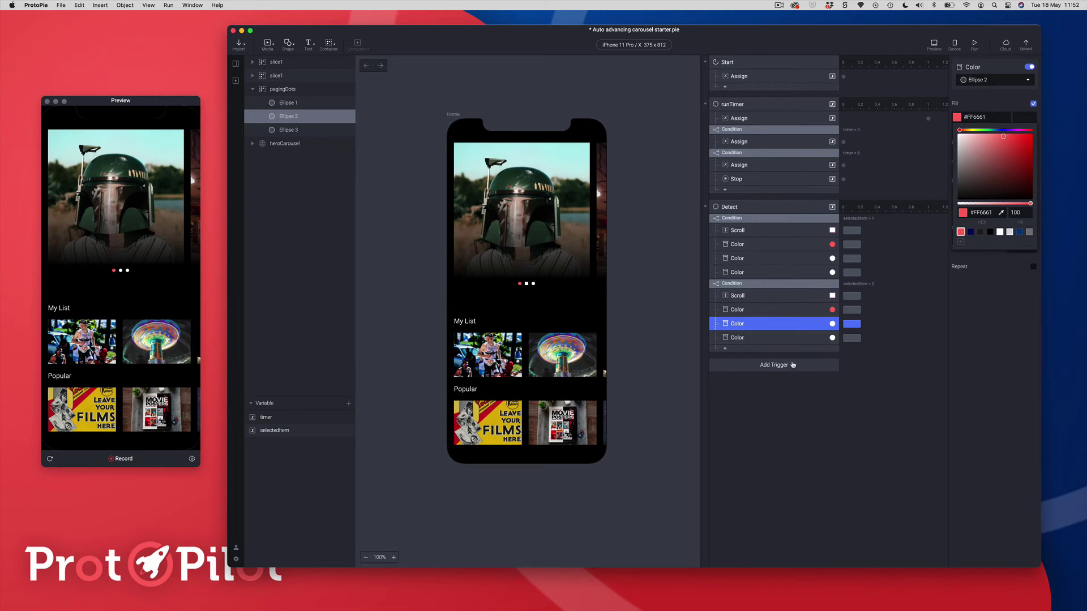
{"action": "key", "text": "Escape"}
{"action": "left_click", "coordinate": [749, 337]}
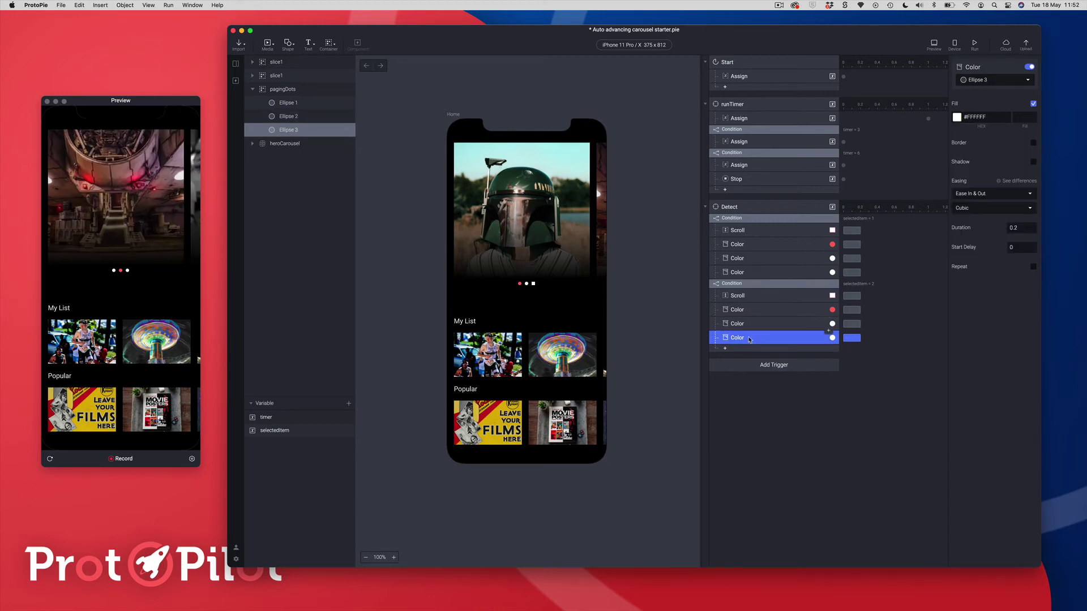
- Duplicate the selectedItem = 2 condition with its responses and set the copy's comparison value to 3
{"action": "left_click", "coordinate": [739, 284]}
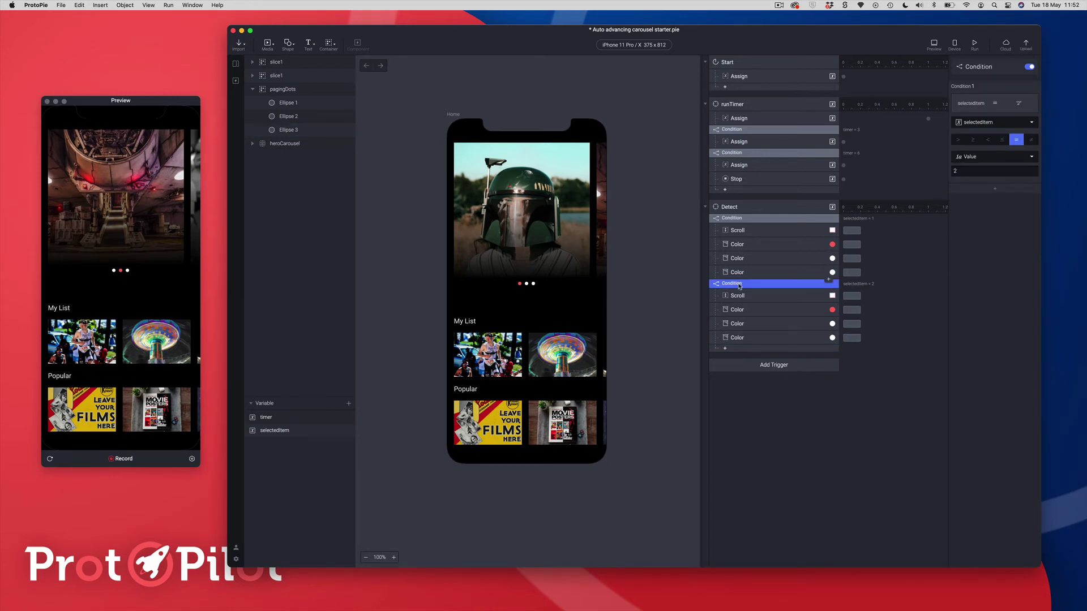
{"action": "key", "text": "super+d"}
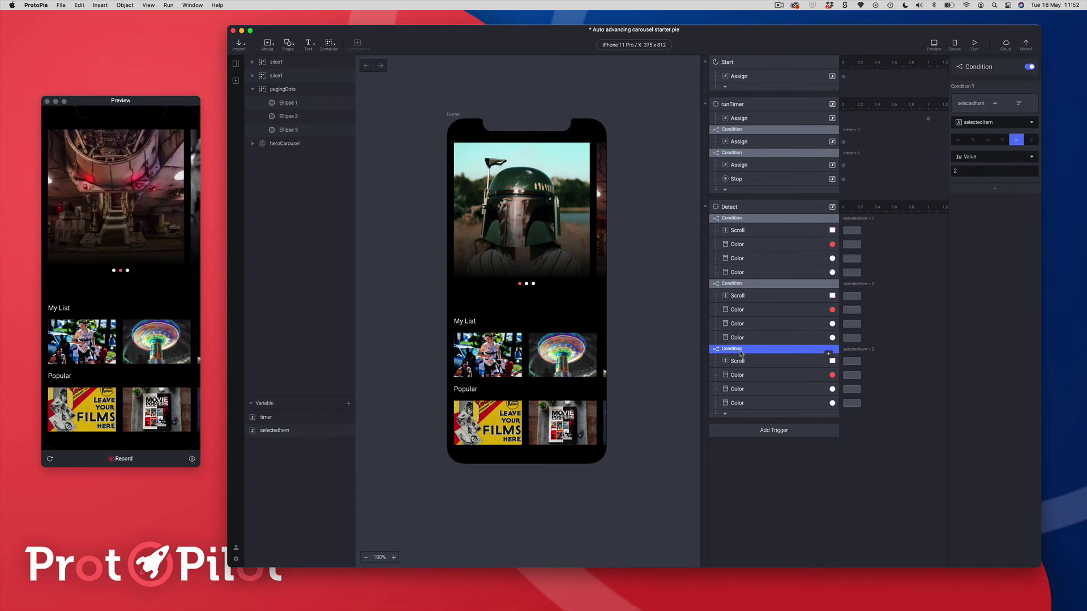
{"action": "left_click", "coordinate": [962, 171]}
{"action": "type", "text": "3"}
{"action": "key", "text": "Return"}
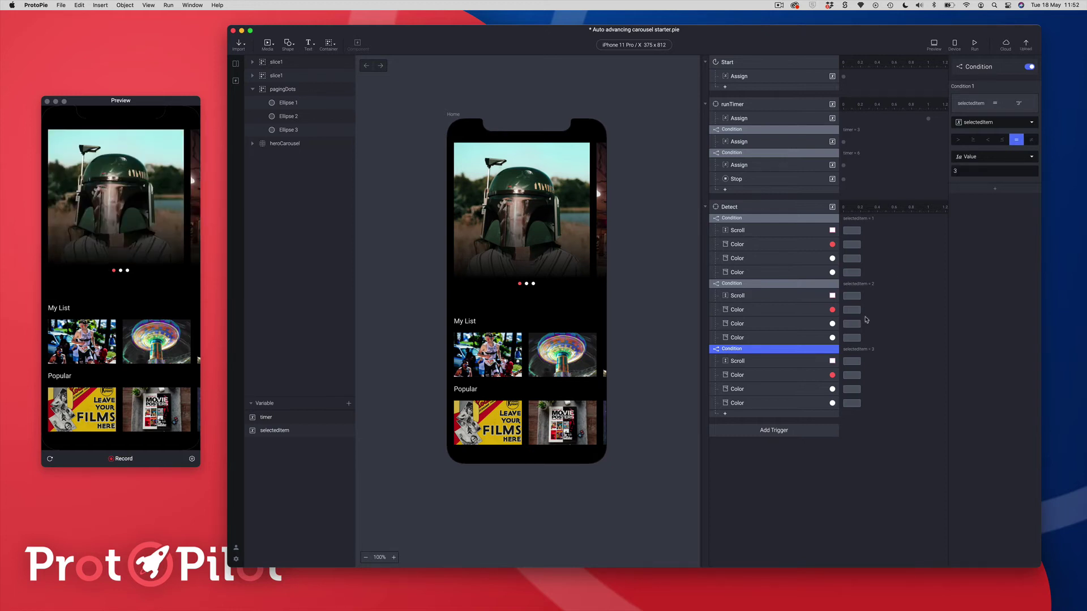
- Double the scroll distance of the heroCarousel Scroll response under the selectedItem = 3 condition to 672
{"action": "left_click", "coordinate": [733, 361]}
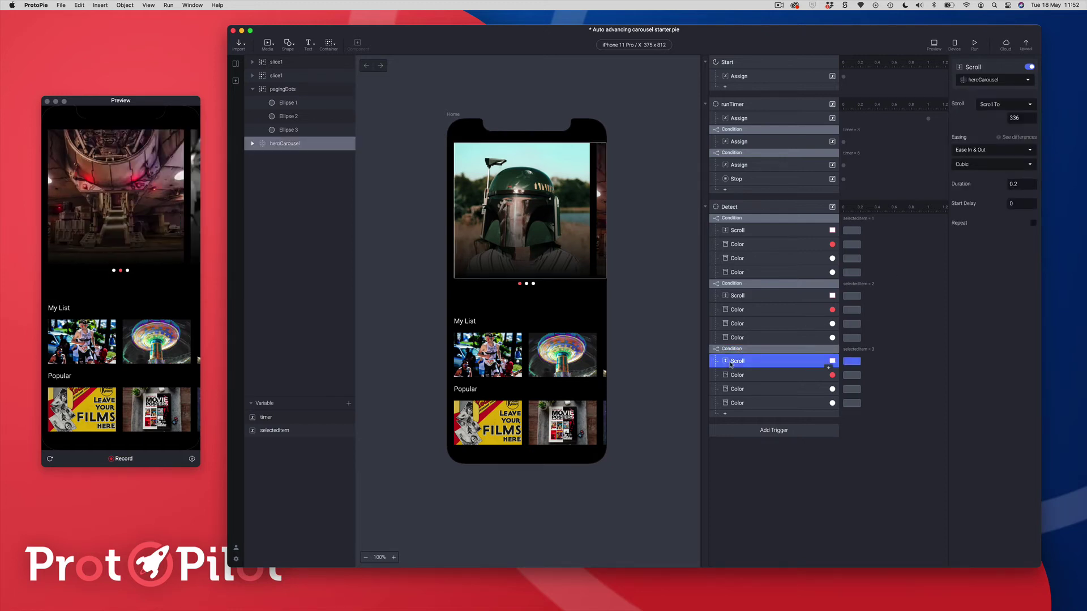
{"action": "left_click", "coordinate": [1022, 119]}
{"action": "type", "text": "*2"}
{"action": "key", "text": "Return"}
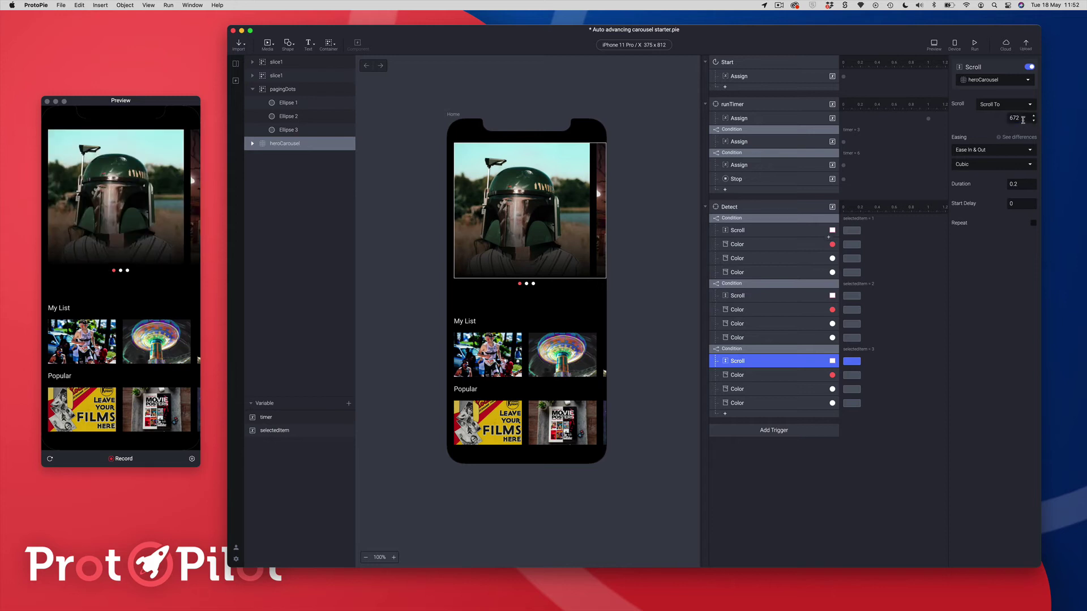
- Change the Ellipse 2 Color response under the selectedItem = 3 condition to the white fill #FFFFFF
{"action": "left_click", "coordinate": [747, 377]}
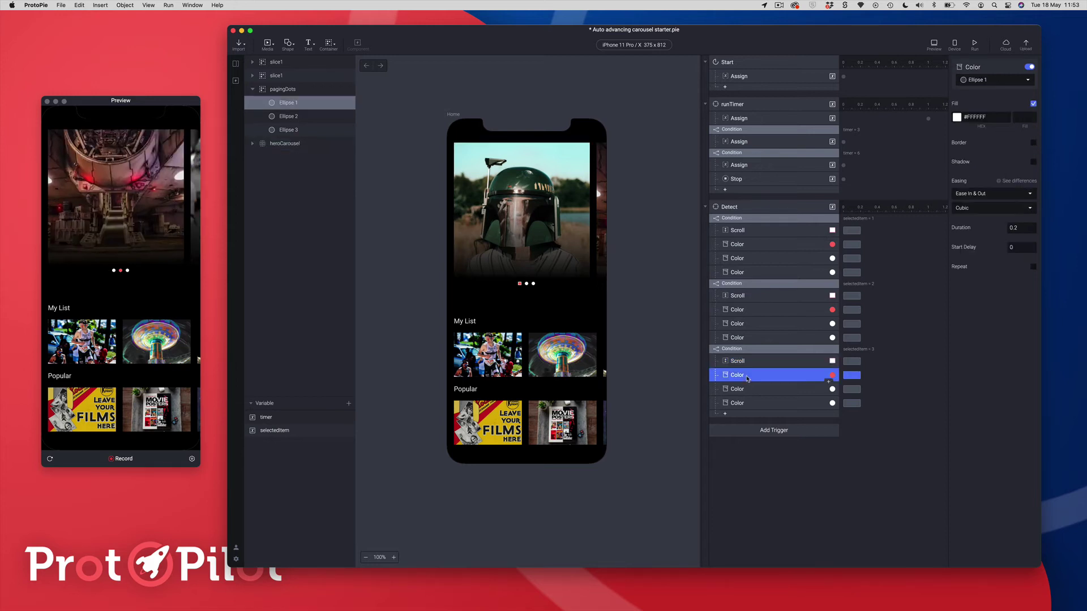
{"action": "left_click", "coordinate": [745, 389]}
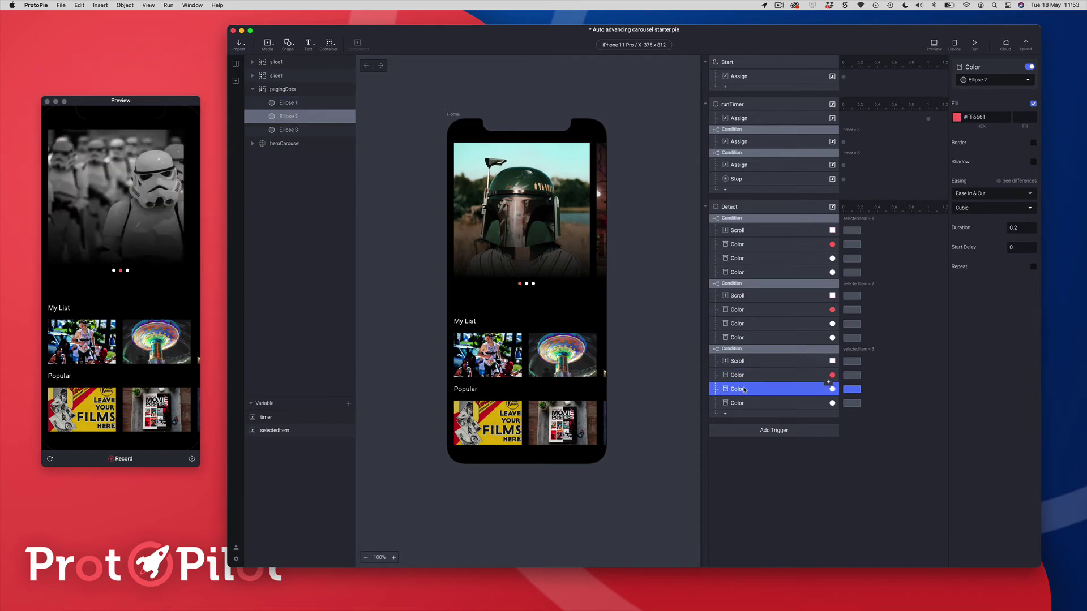
{"action": "left_click", "coordinate": [956, 117]}
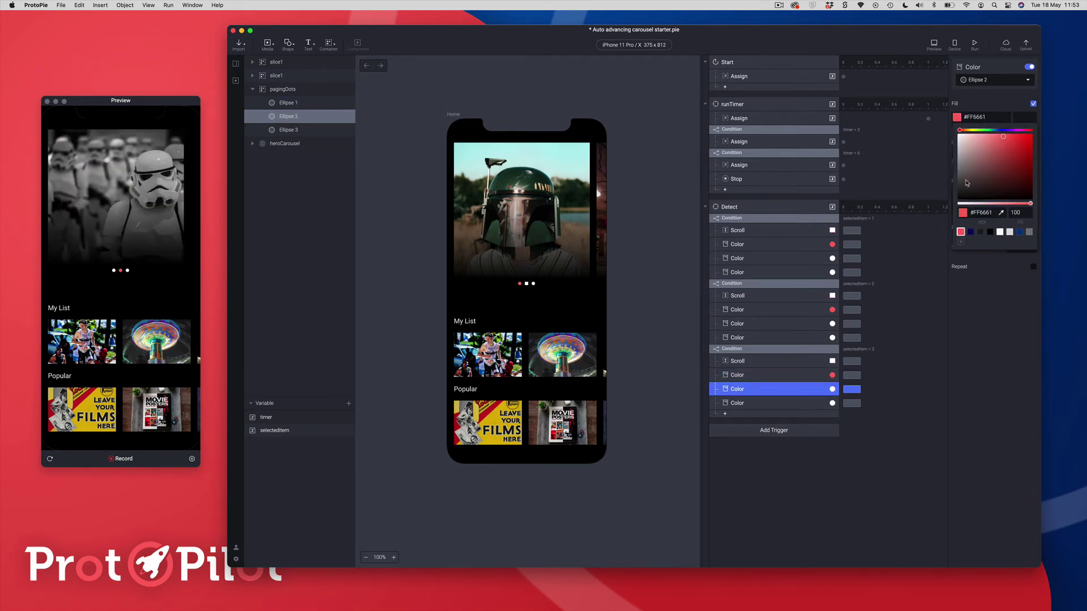
{"action": "left_click", "coordinate": [962, 212]}
{"action": "left_click", "coordinate": [921, 142]}
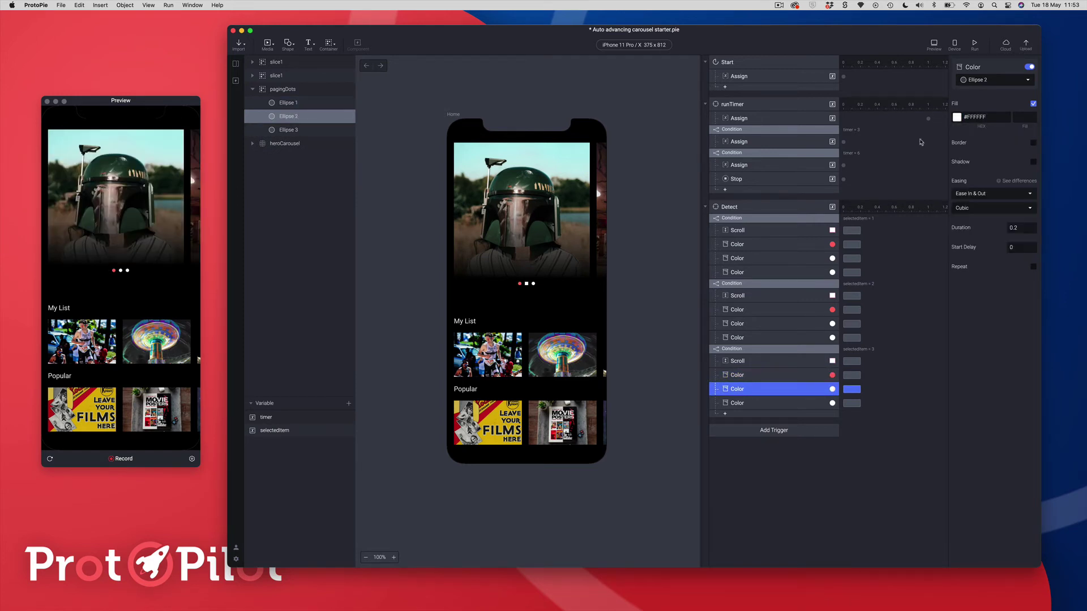
- Change the Ellipse 3 Color response under the selectedItem = 3 condition to fill #FF6661 and restart the preview
{"action": "left_click", "coordinate": [729, 404]}
{"action": "left_click", "coordinate": [956, 117]}
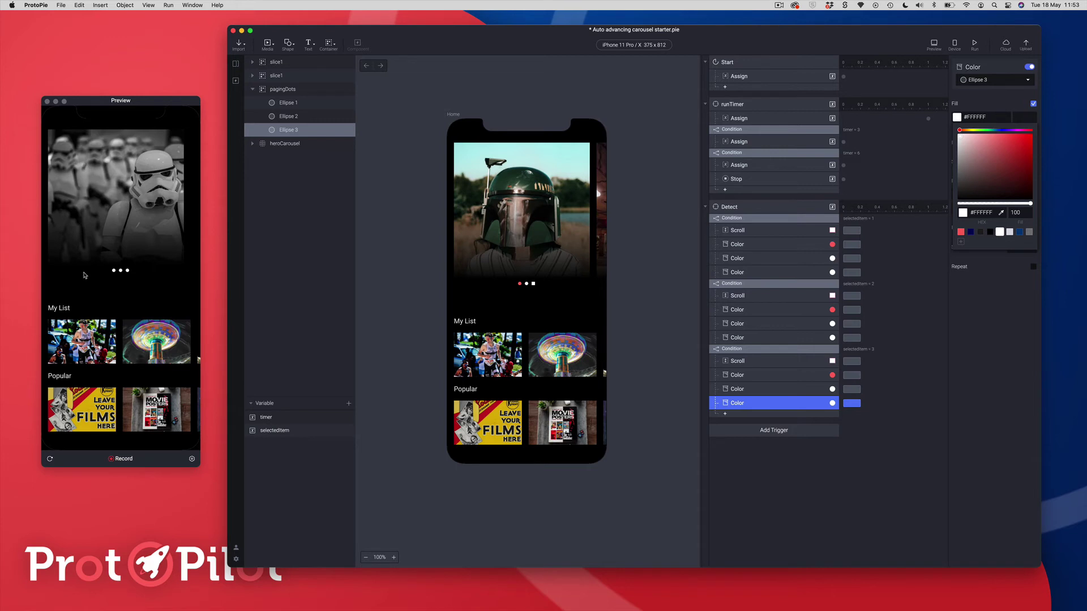
{"action": "left_click", "coordinate": [50, 460]}
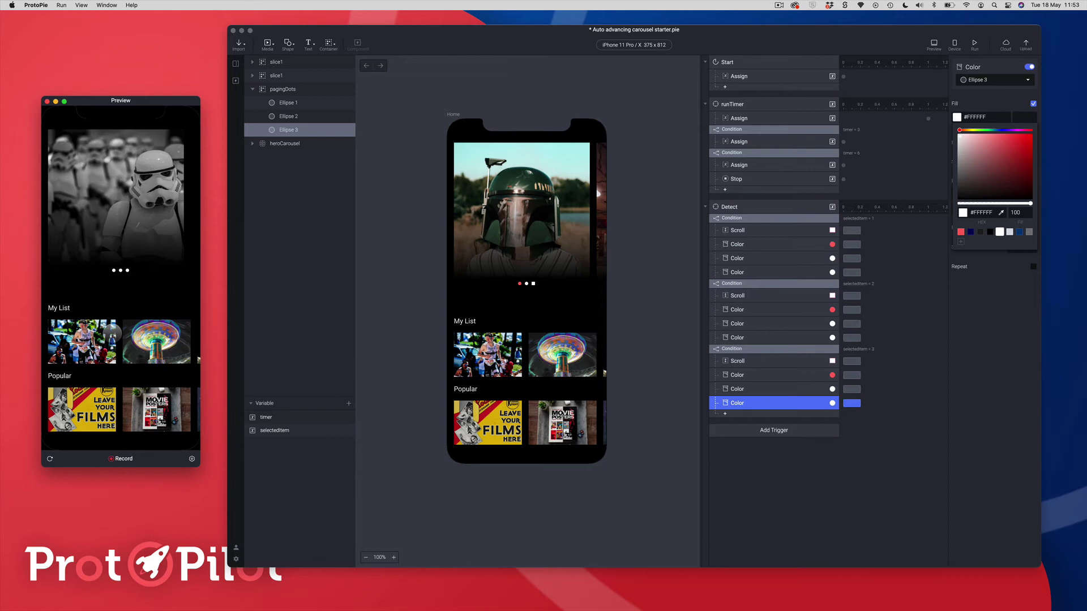
{"action": "left_click", "coordinate": [736, 405]}
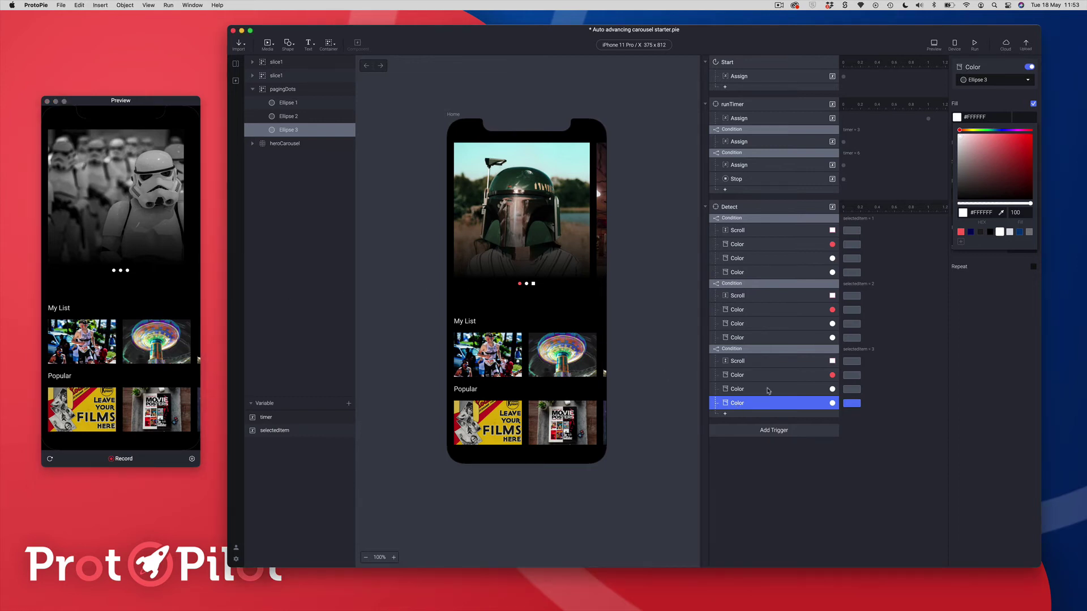
{"action": "left_click", "coordinate": [962, 232]}
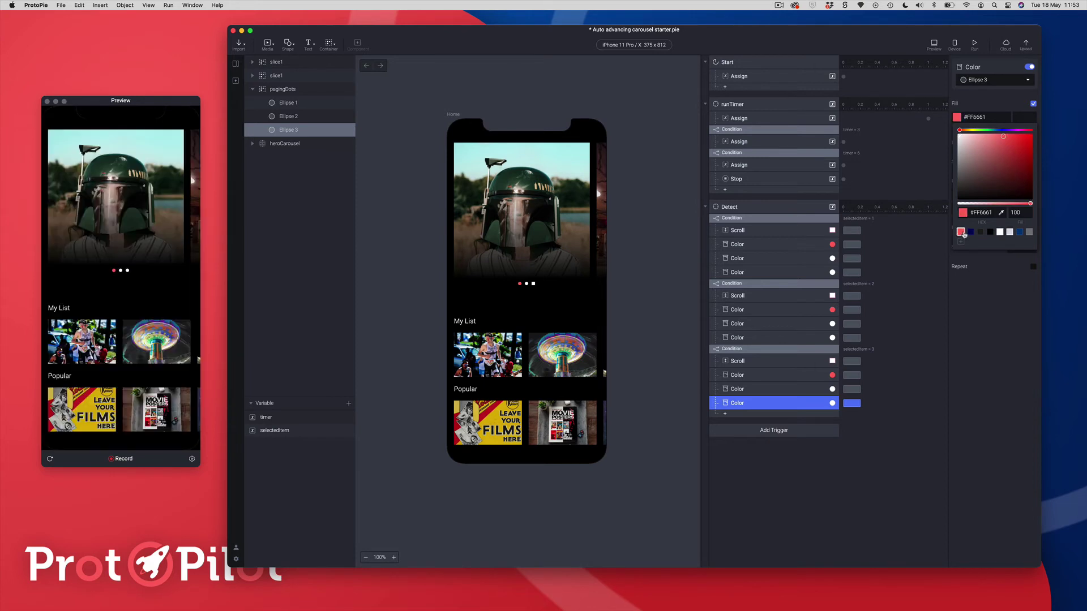
{"action": "left_click", "coordinate": [990, 308]}
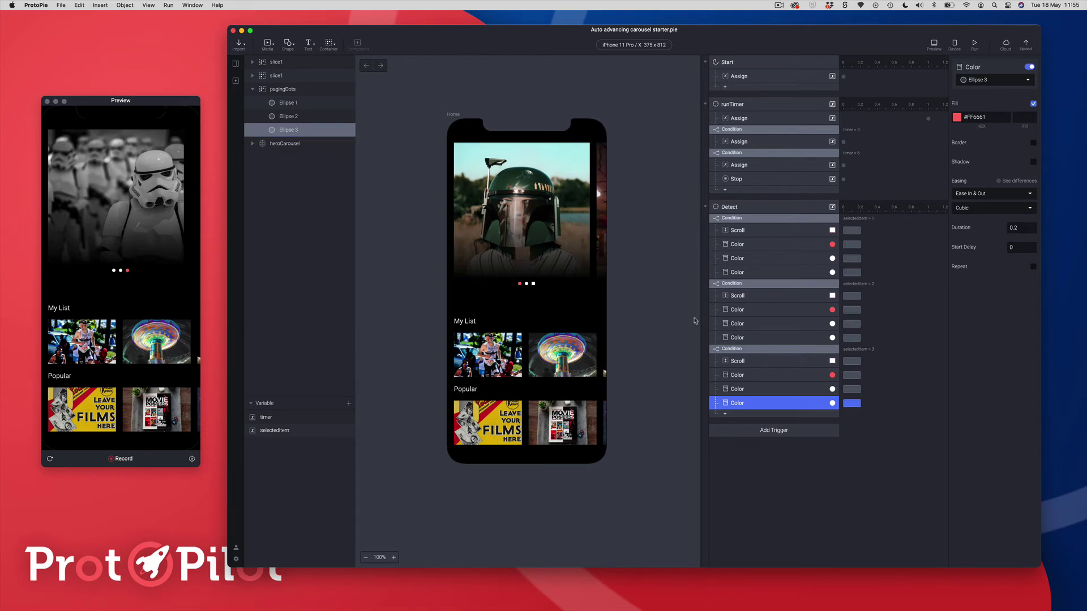
- Collapse the Detect, runTimer and Start triggers in the interaction list
{"action": "left_click", "coordinate": [705, 207]}
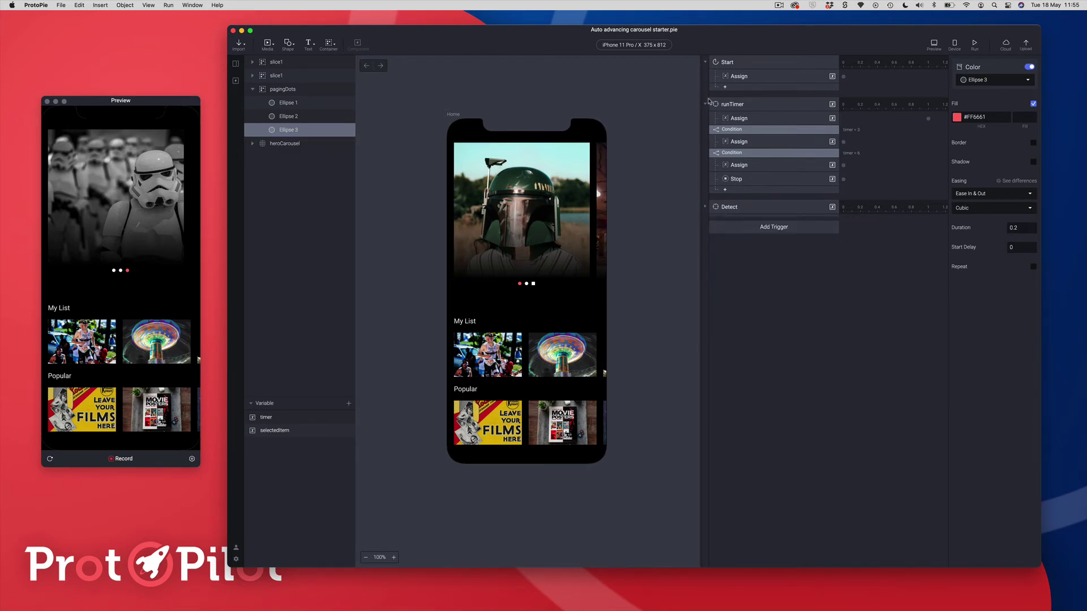
{"action": "left_click", "coordinate": [705, 103]}
{"action": "left_click", "coordinate": [706, 63]}
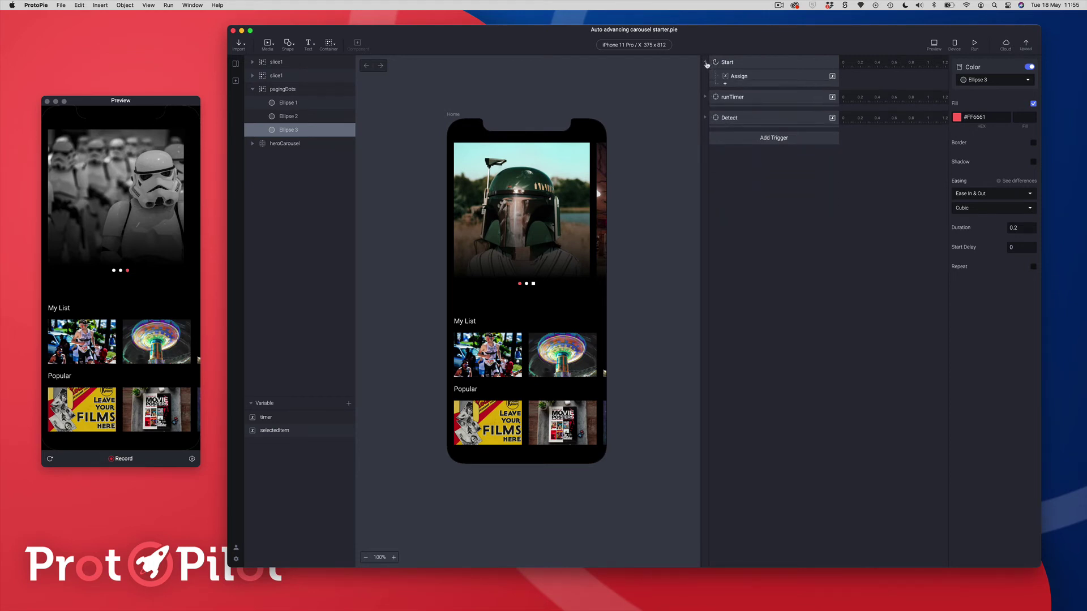
- Add a second Detect trigger and rename it manualChange
{"action": "left_click", "coordinate": [747, 124]}
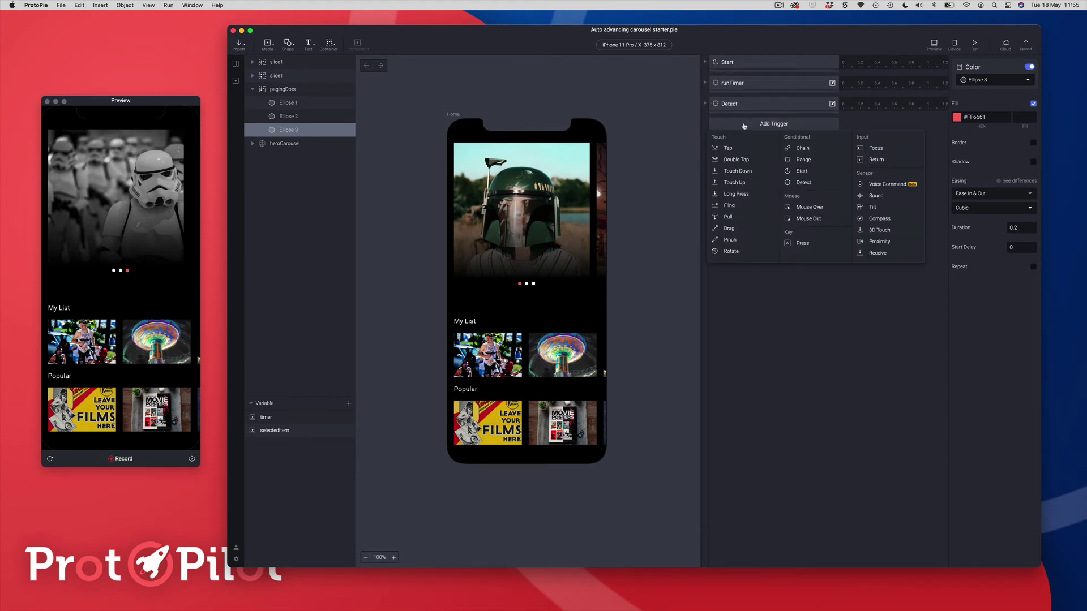
{"action": "left_click", "coordinate": [801, 182]}
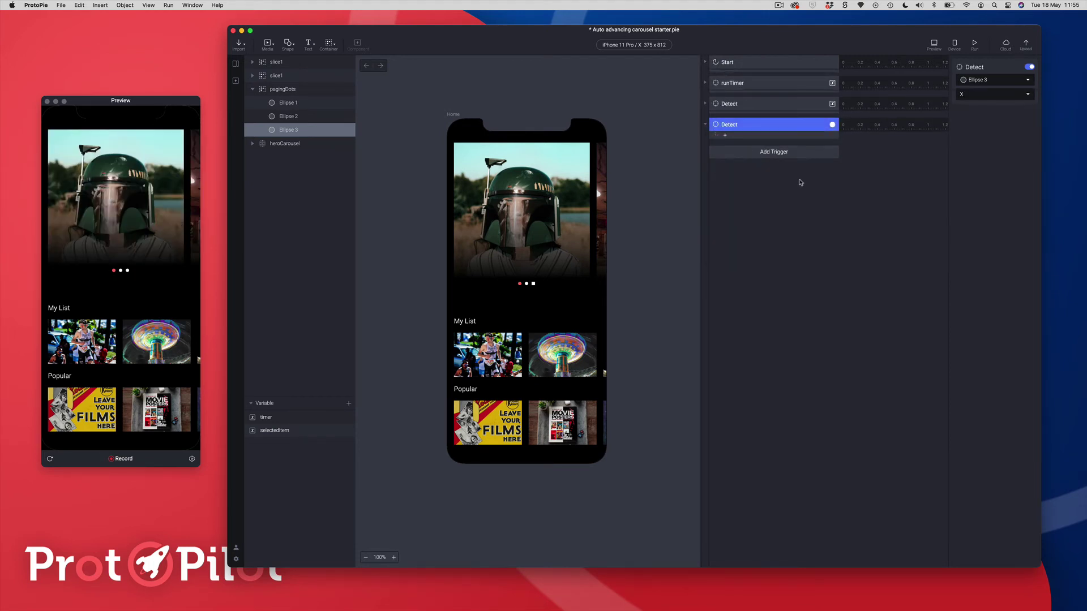
{"action": "double_click", "coordinate": [746, 125]}
{"action": "type", "text": "ma"}
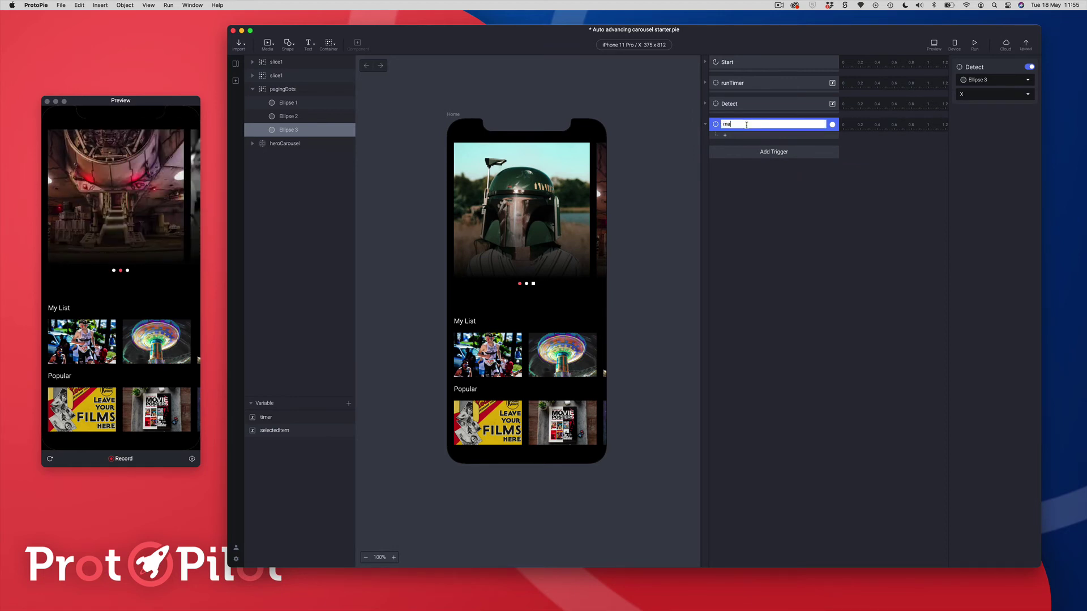
{"action": "type", "text": "nualChange"}
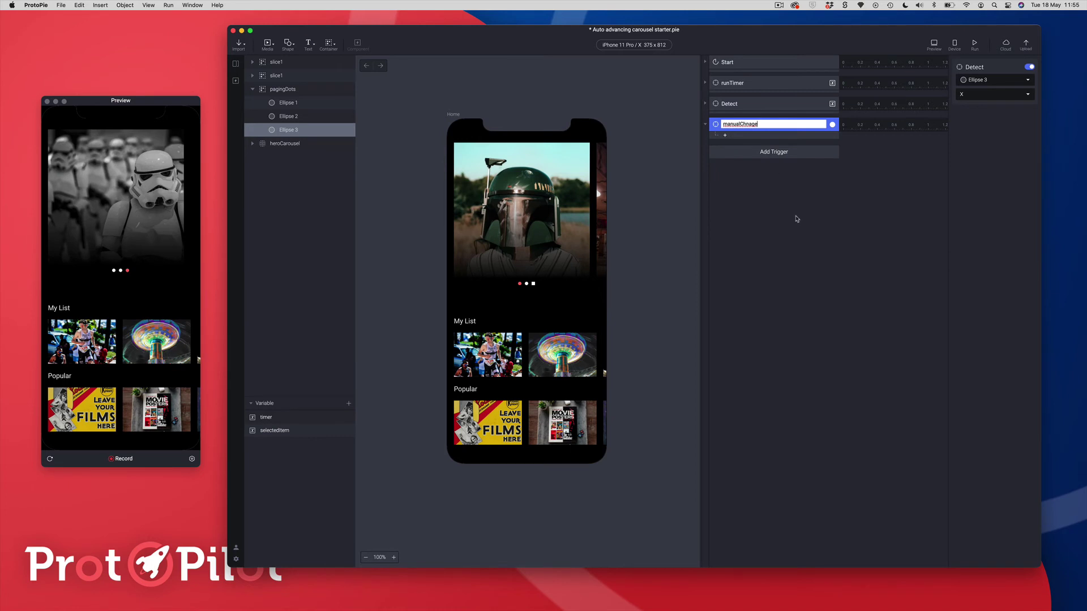
{"action": "key", "text": "BackSpace"}
{"action": "key", "text": "BackSpace"}
{"action": "key", "text": "BackSpace"}
{"action": "key", "text": "BackSpace"}
{"action": "type", "text": "ange"}
{"action": "key", "text": "Return"}
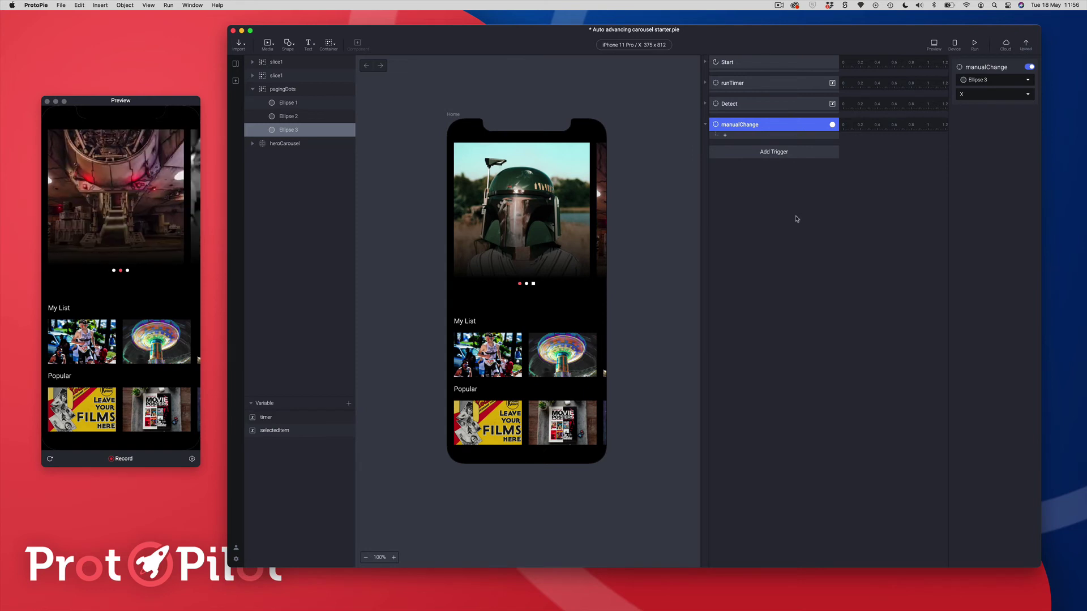
- Set the manualChange trigger to detect the Scroll property of heroCarousel
{"action": "left_click", "coordinate": [981, 81]}
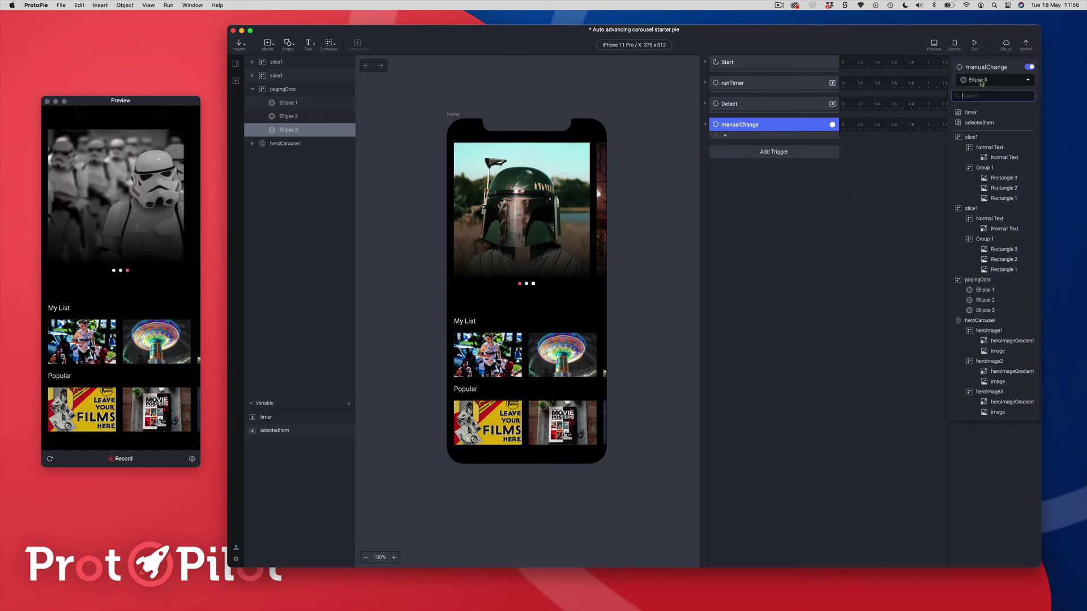
{"action": "left_click", "coordinate": [968, 321]}
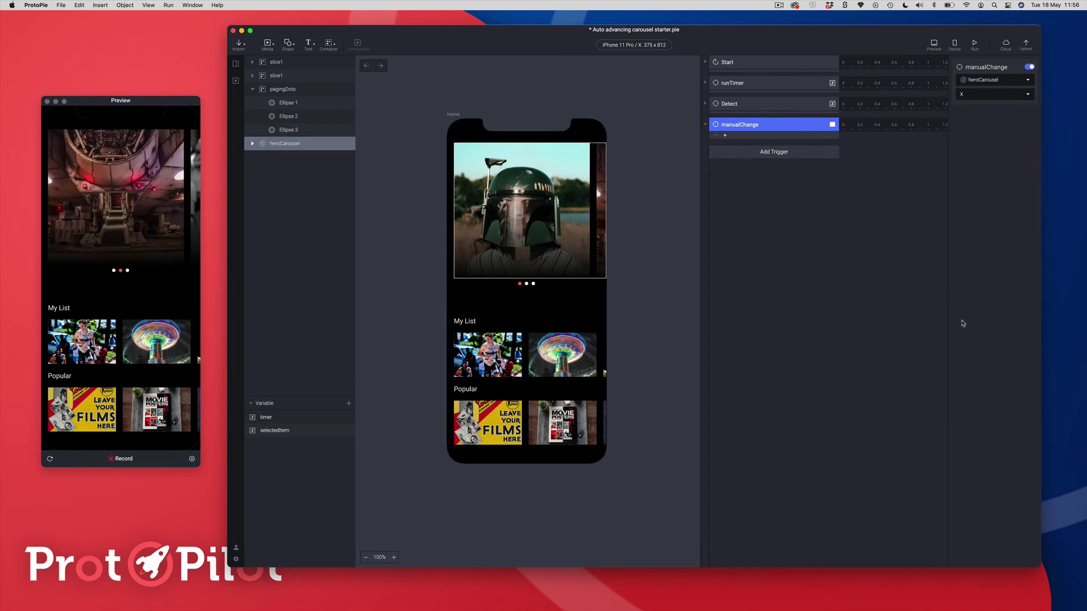
{"action": "left_click", "coordinate": [977, 95]}
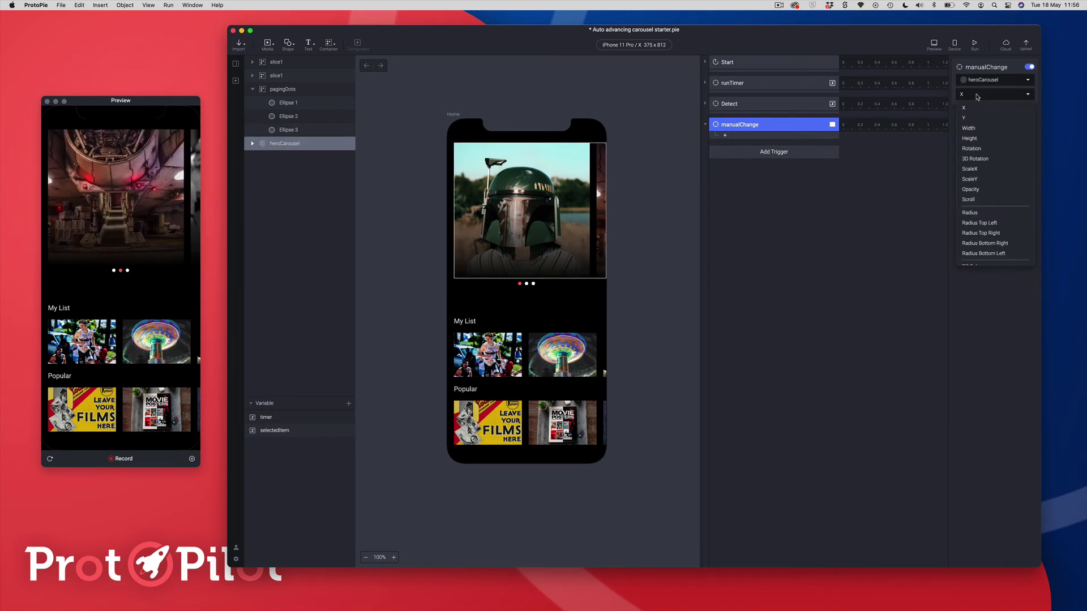
{"action": "left_click", "coordinate": [973, 200]}
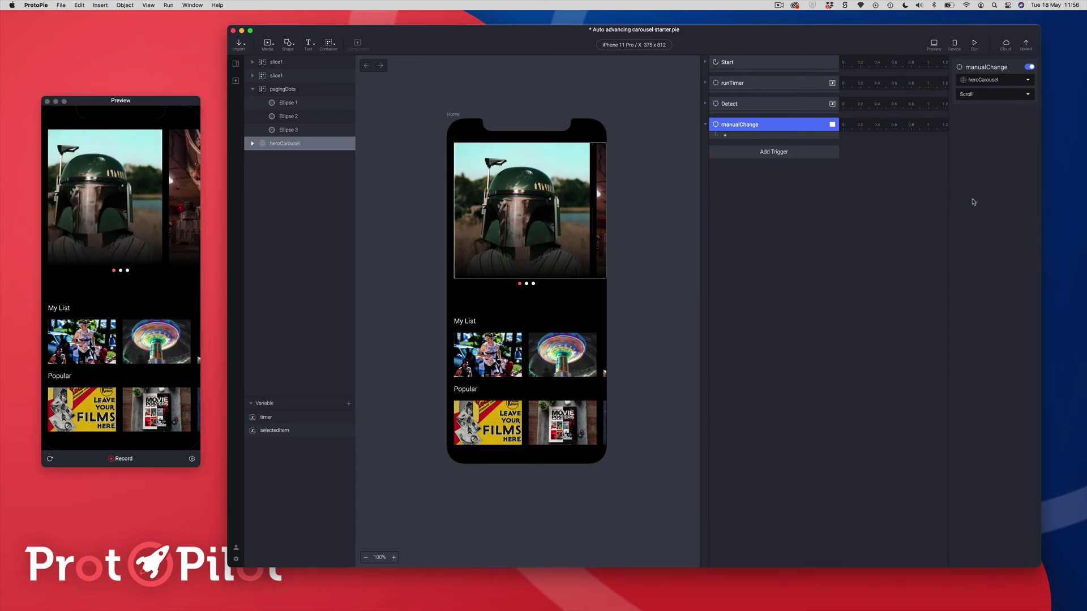
- Add a condition to manualChange that checks whether the Scroll of heroCarousel equals 0
{"action": "left_click", "coordinate": [725, 135]}
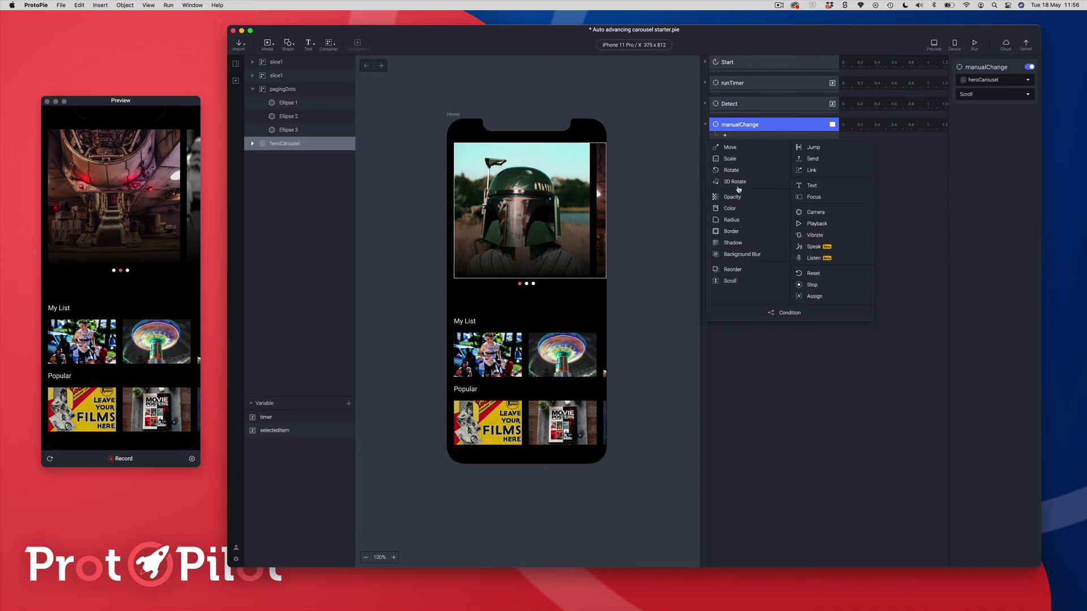
{"action": "left_click", "coordinate": [789, 320]}
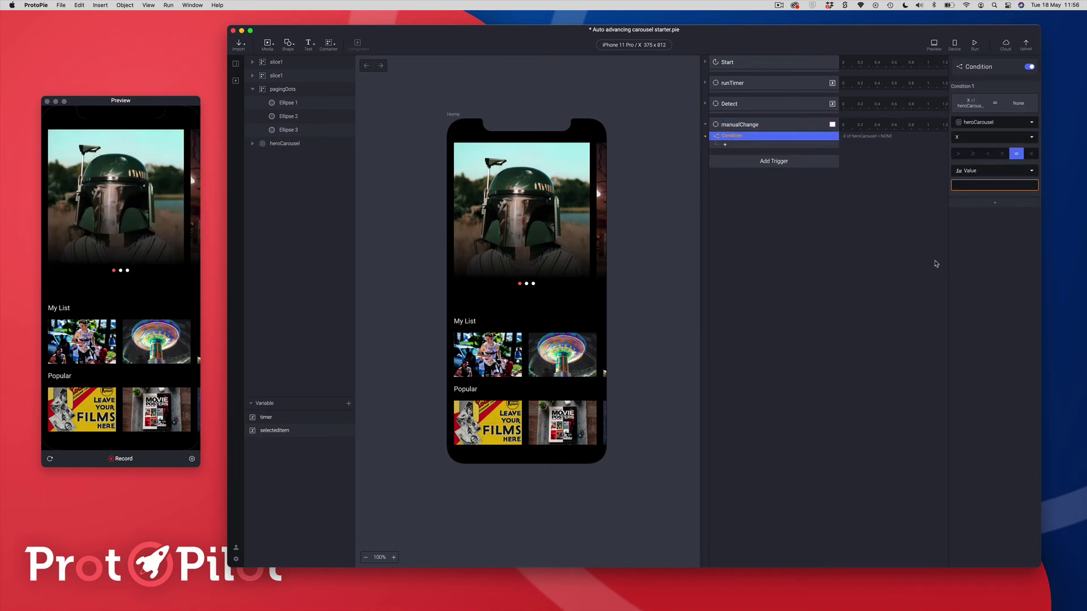
{"action": "left_click", "coordinate": [972, 139]}
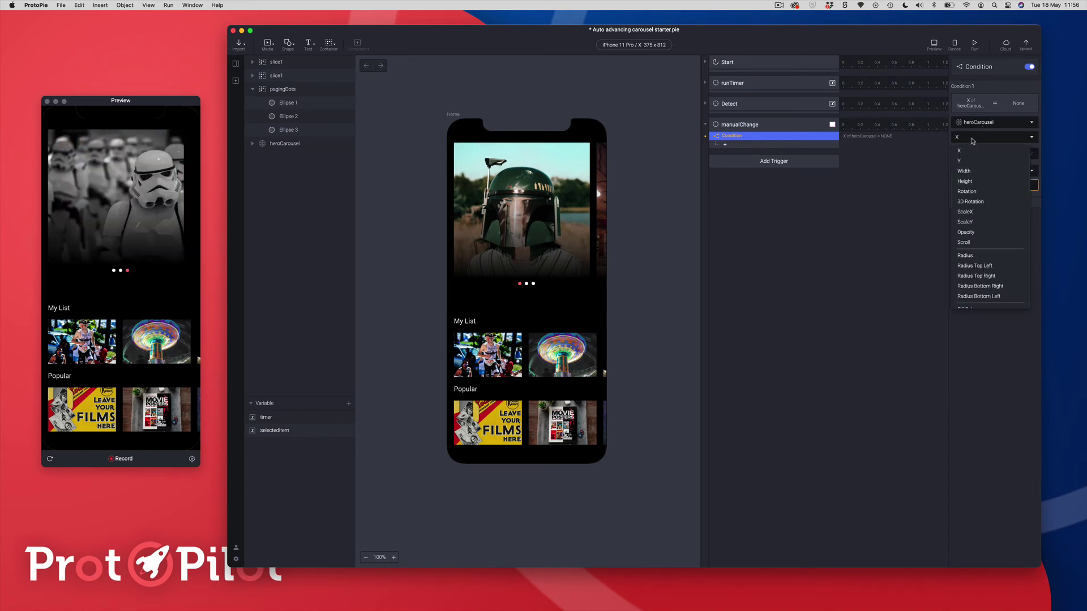
{"action": "left_click", "coordinate": [973, 243]}
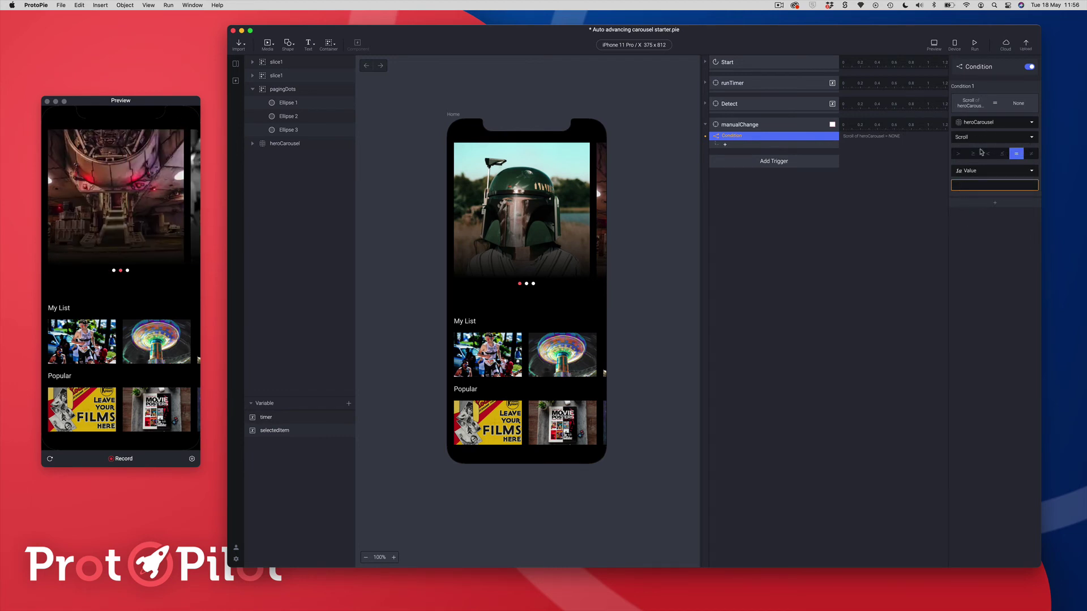
{"action": "left_click", "coordinate": [973, 188]}
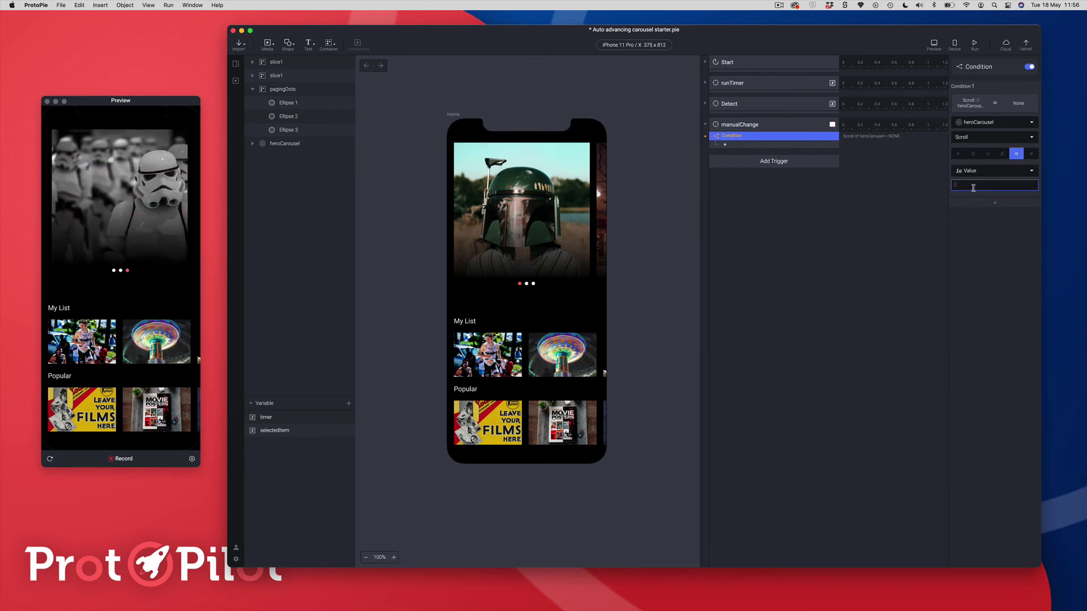
{"action": "key", "text": "Return"}
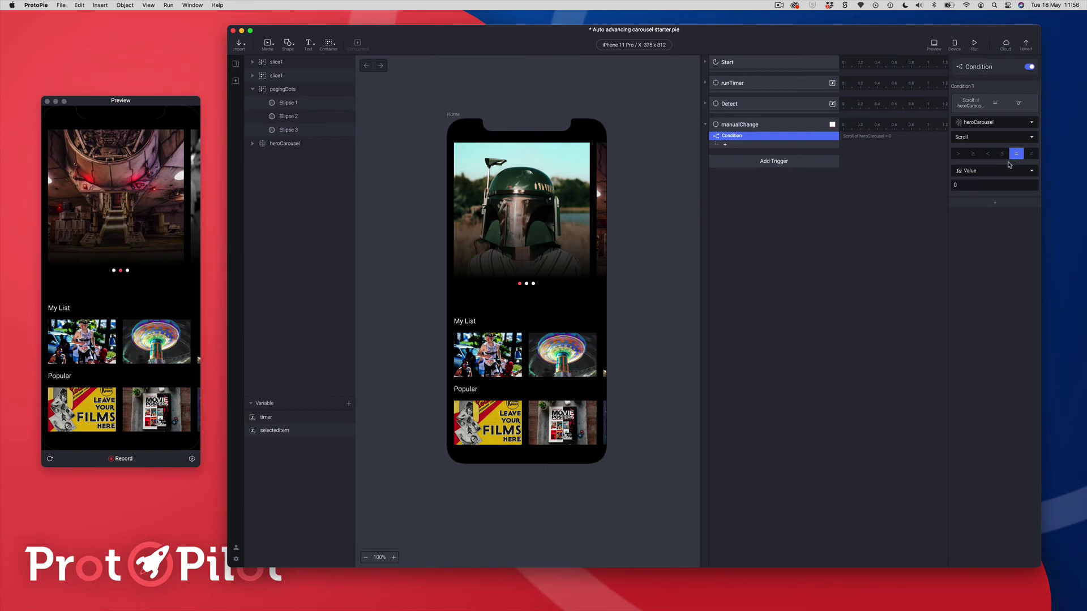
- Add an Assign response under the heroCarousel Scroll = 0 condition that sets selectedItem to 1
{"action": "left_click", "coordinate": [745, 147]}
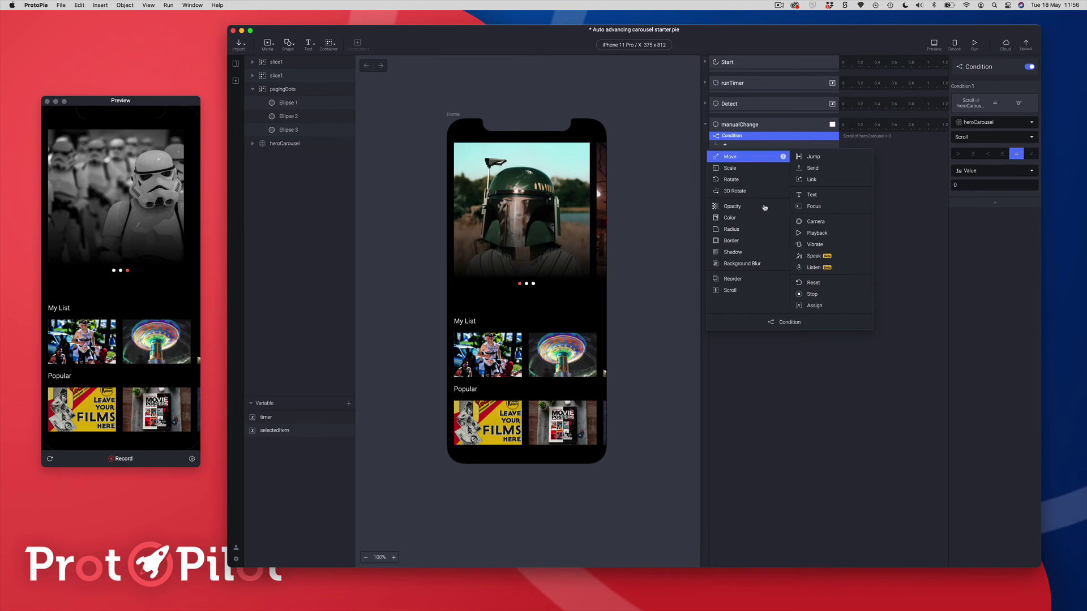
{"action": "left_click", "coordinate": [816, 305]}
{"action": "left_click", "coordinate": [982, 80]}
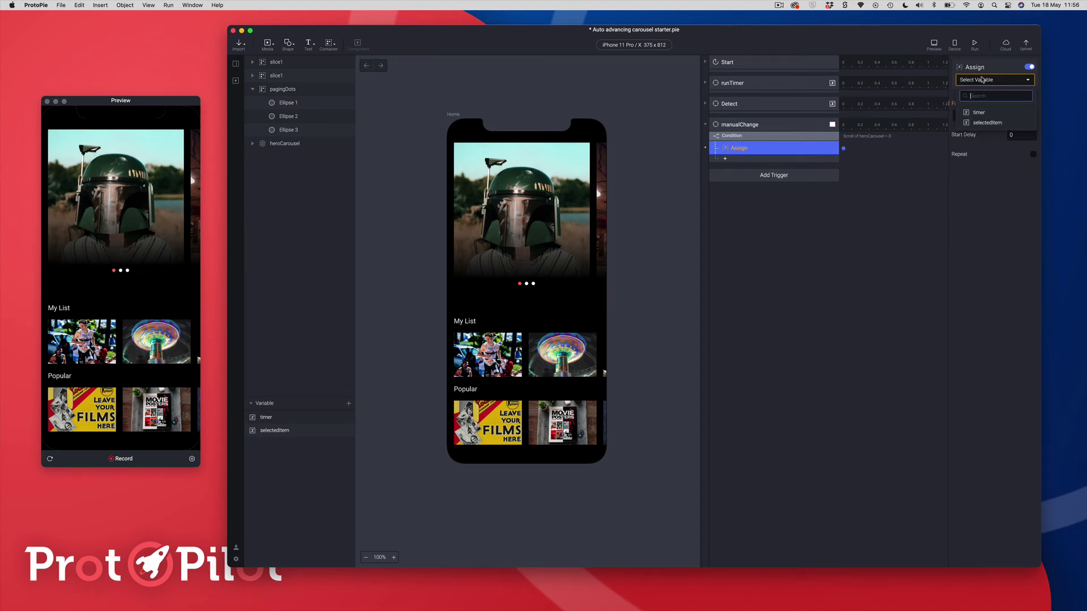
{"action": "left_click", "coordinate": [986, 123]}
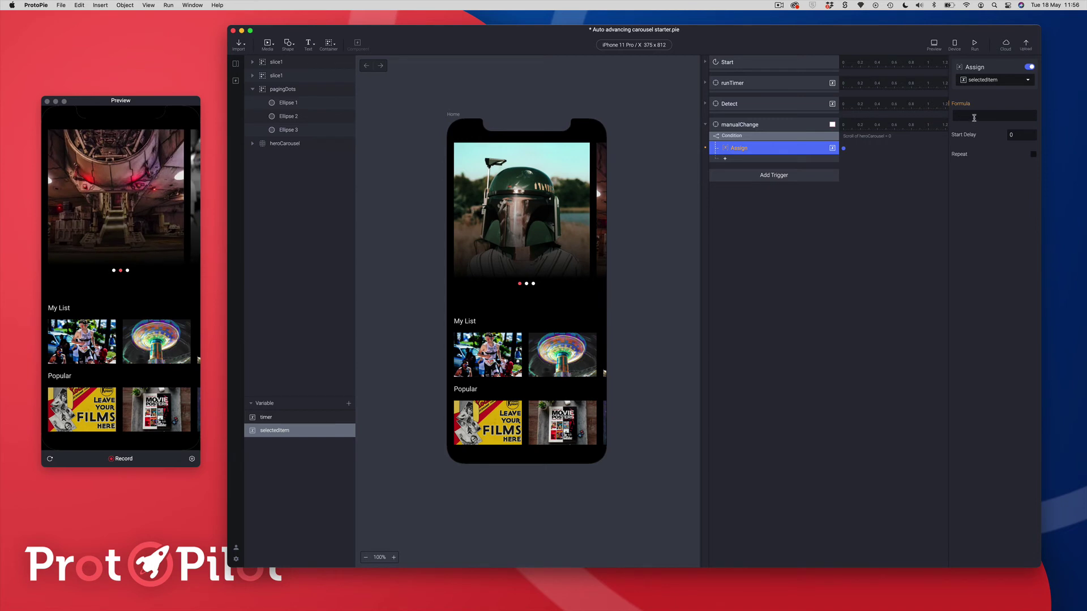
{"action": "left_click", "coordinate": [974, 116]}
{"action": "key", "text": "Return"}
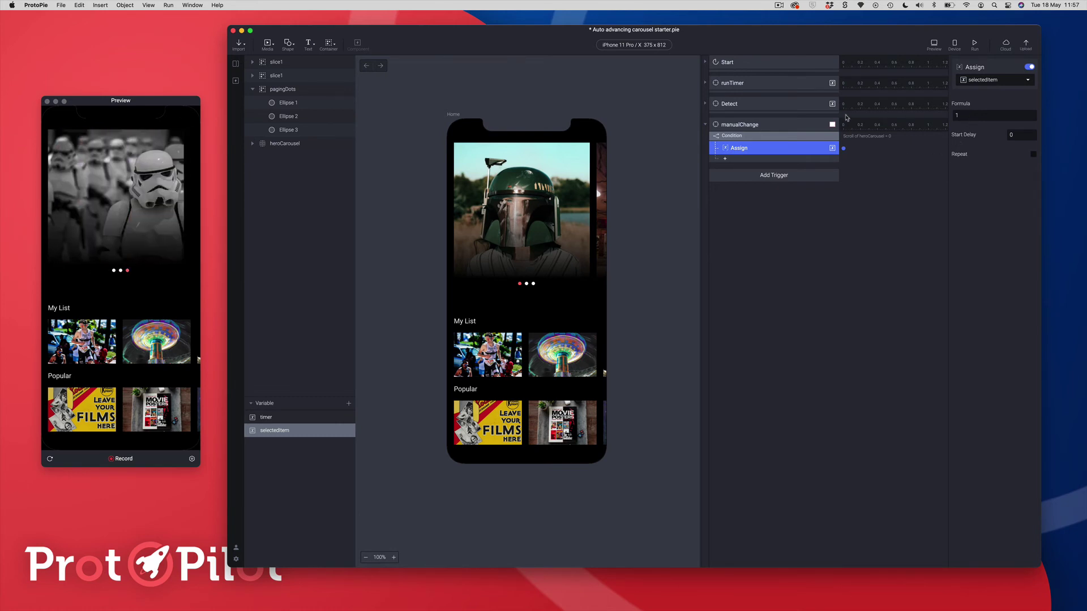
- Add a Stop response for the timer variable under the heroCarousel Scroll = 0 condition
{"action": "left_click", "coordinate": [726, 160]}
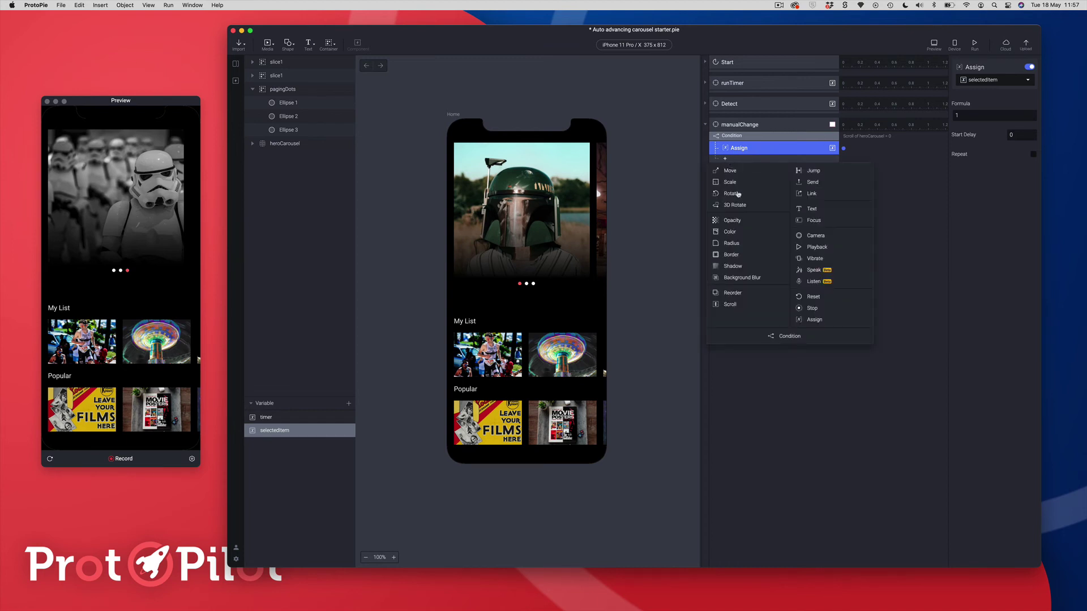
{"action": "left_click", "coordinate": [802, 308]}
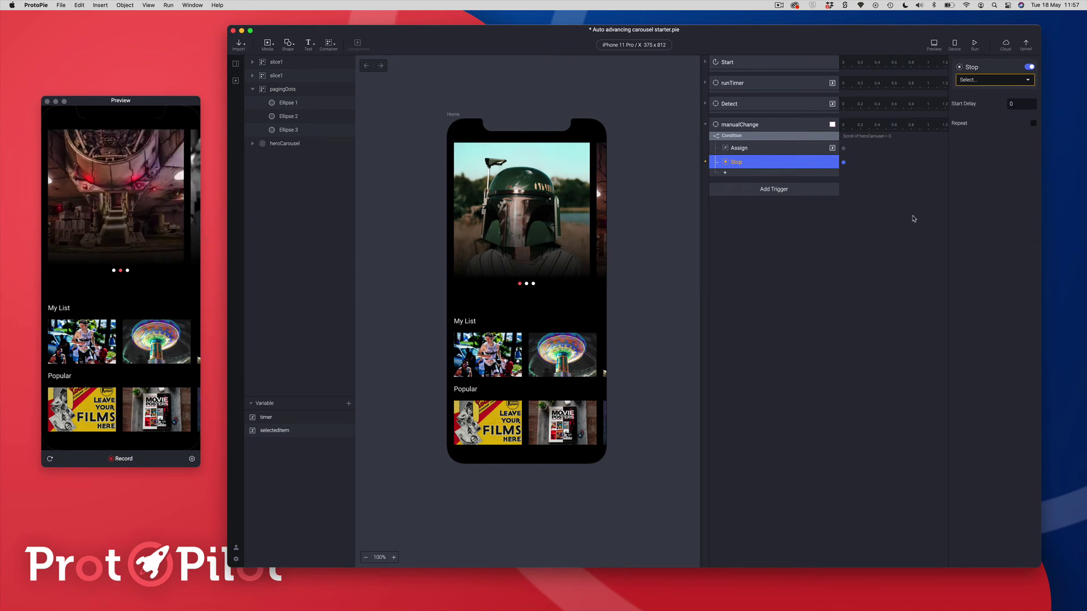
{"action": "left_click", "coordinate": [976, 80]}
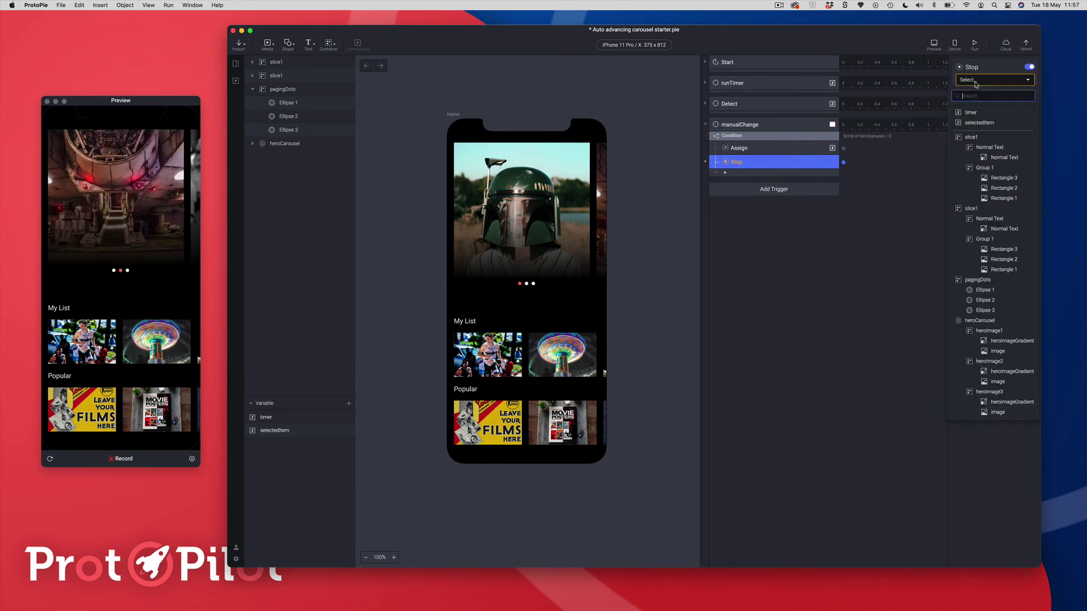
{"action": "left_click", "coordinate": [972, 113]}
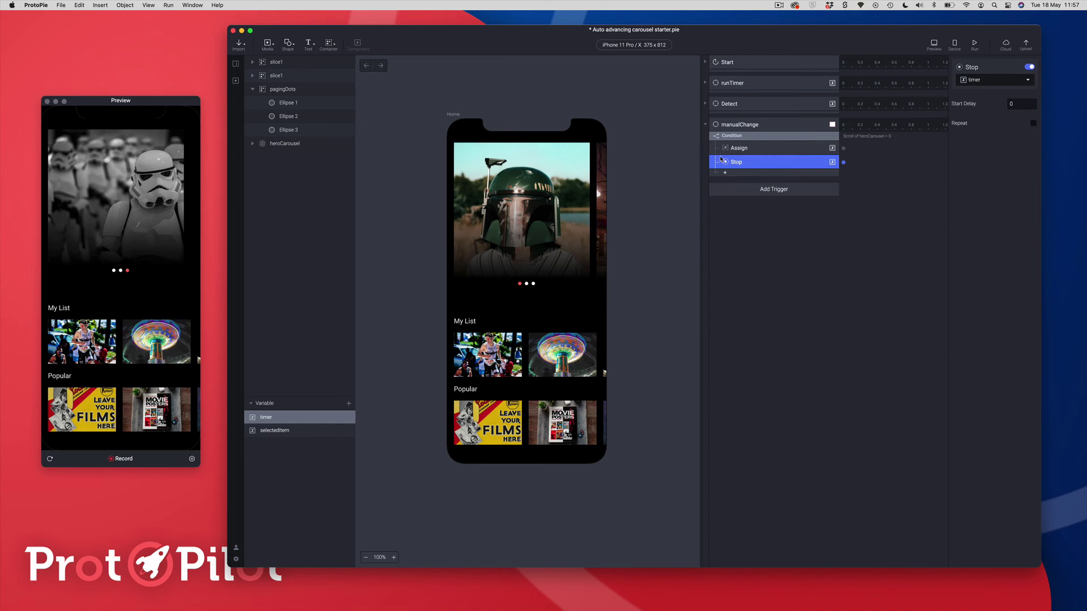
- Add an Assign response under the heroCarousel Scroll = 0 condition that sets timer to 1 with a start delay of 1
{"action": "left_click", "coordinate": [725, 173]}
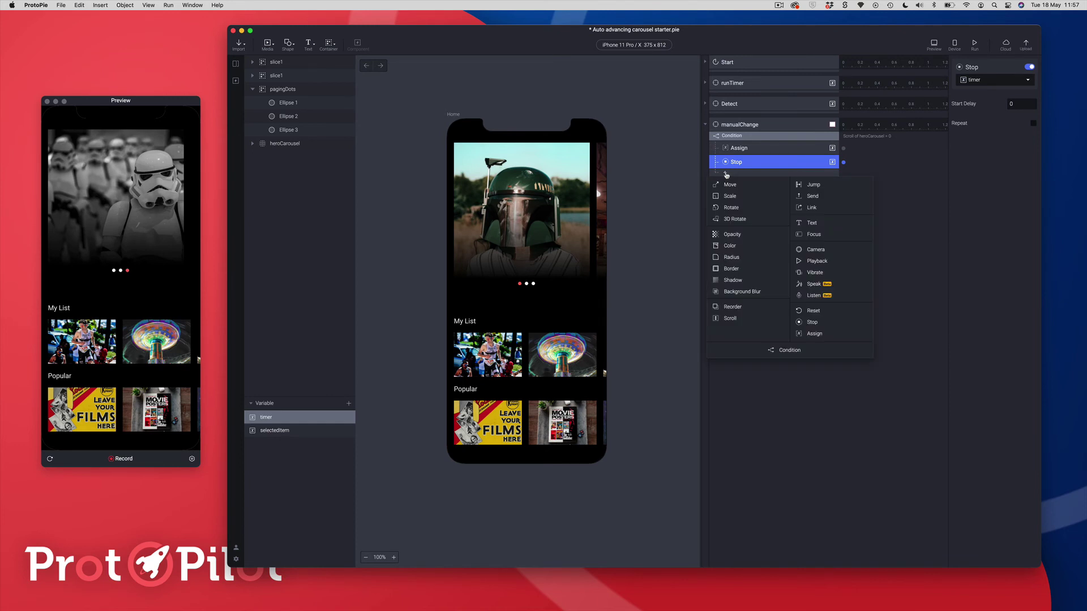
{"action": "left_click", "coordinate": [814, 334]}
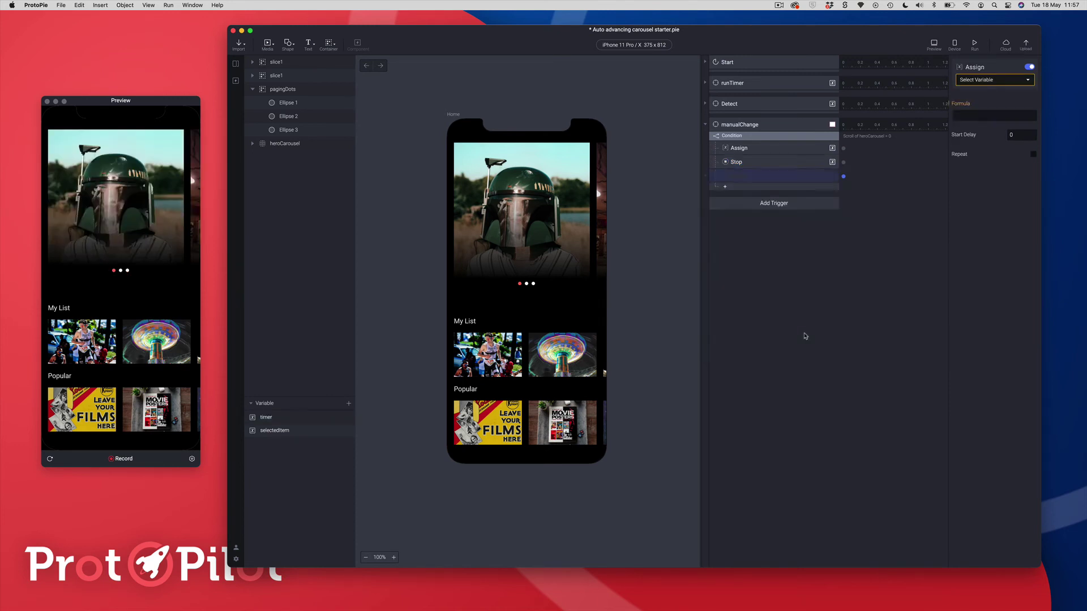
{"action": "left_click", "coordinate": [983, 80]}
{"action": "left_click", "coordinate": [975, 111]}
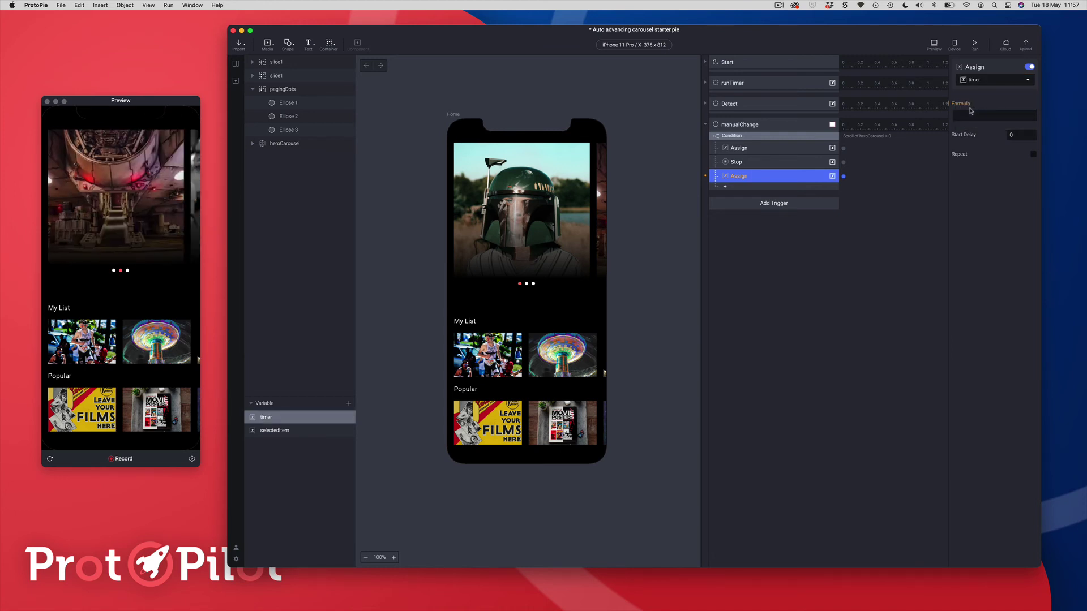
{"action": "left_click", "coordinate": [974, 116]}
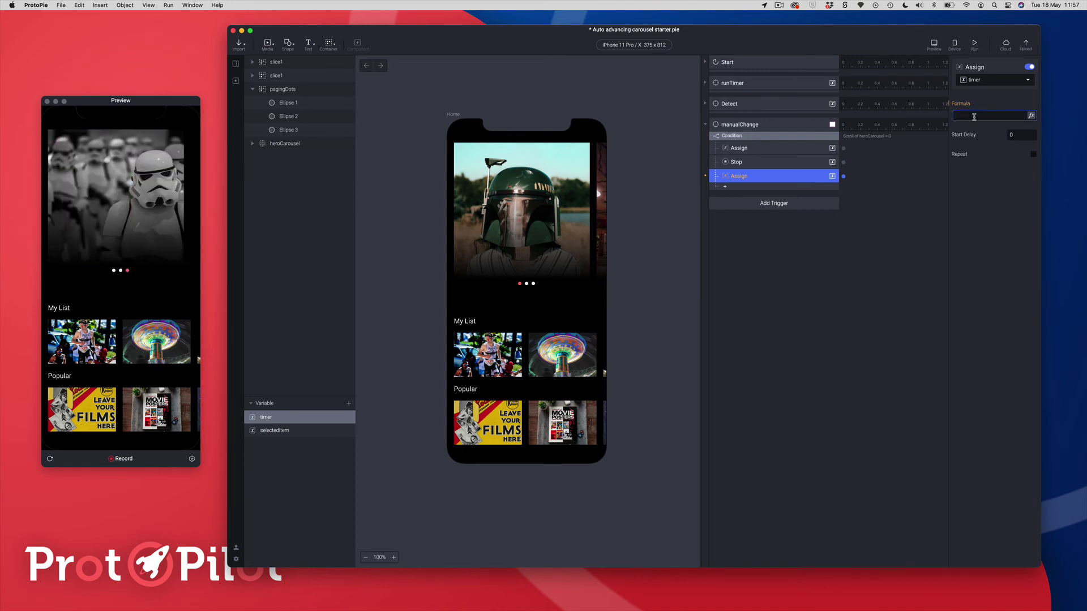
{"action": "left_click", "coordinate": [1013, 134]}
{"action": "type", "text": "1"}
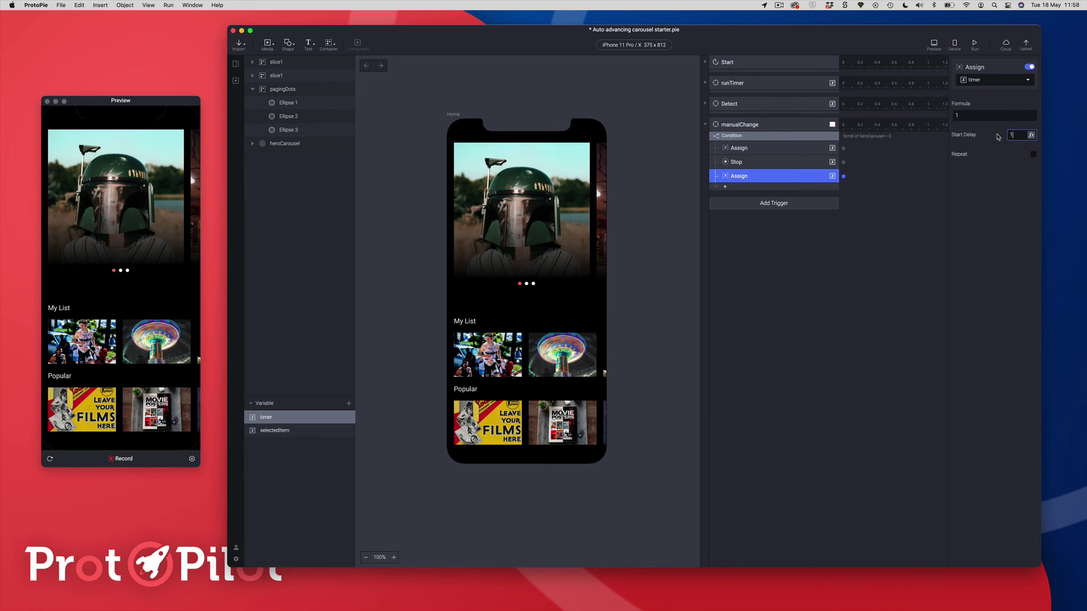
{"action": "key", "text": "Return"}
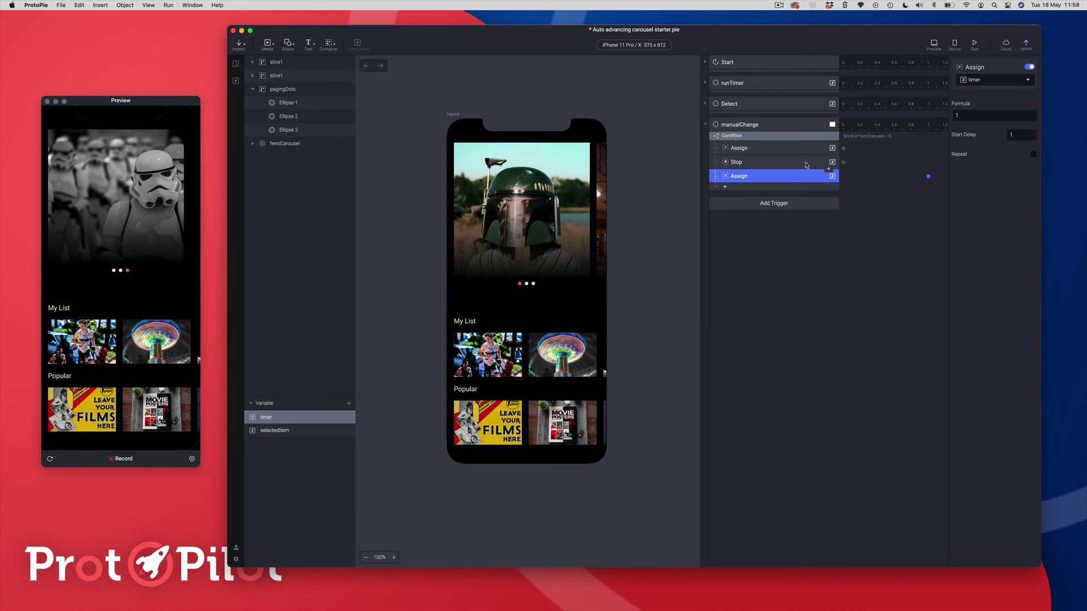
- Duplicate the Scroll = 0 condition with its responses and set the copy to check for a heroCarousel Scroll of 336
{"action": "left_click", "coordinate": [747, 138]}
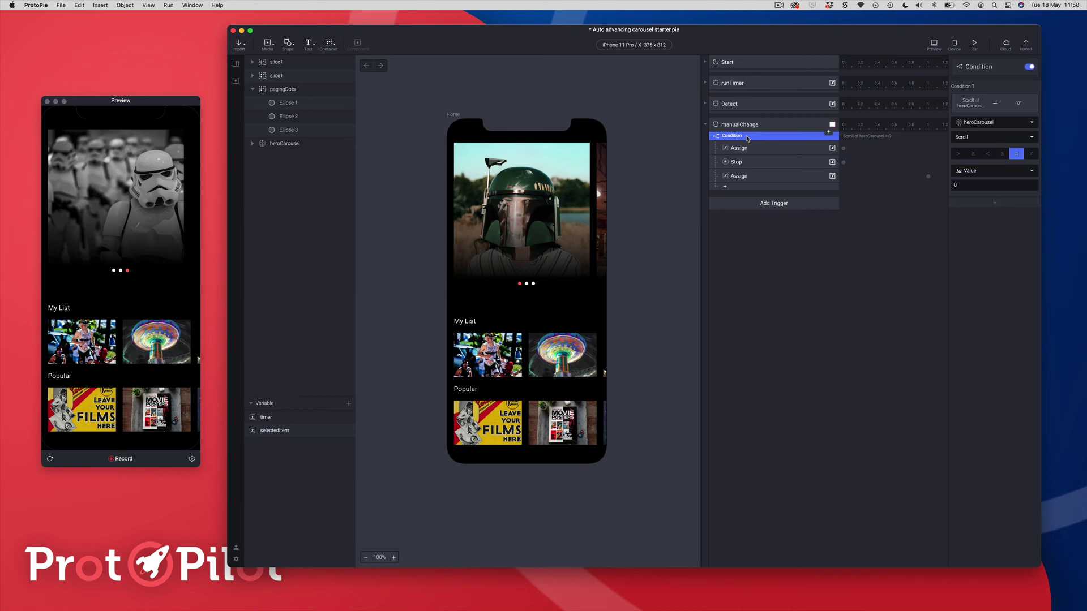
{"action": "key", "text": "super+d"}
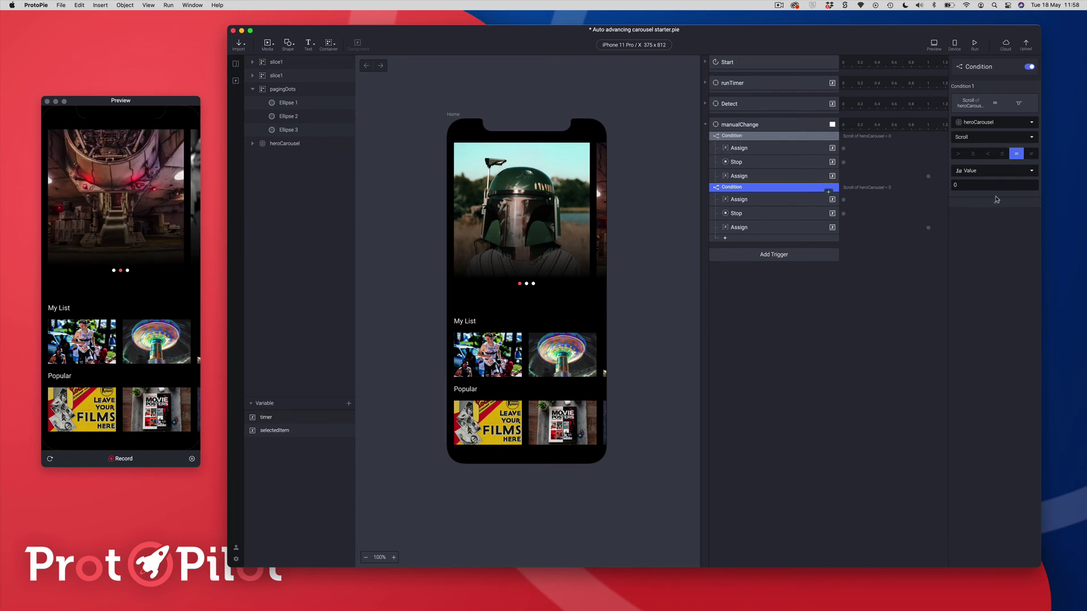
{"action": "left_click", "coordinate": [971, 185]}
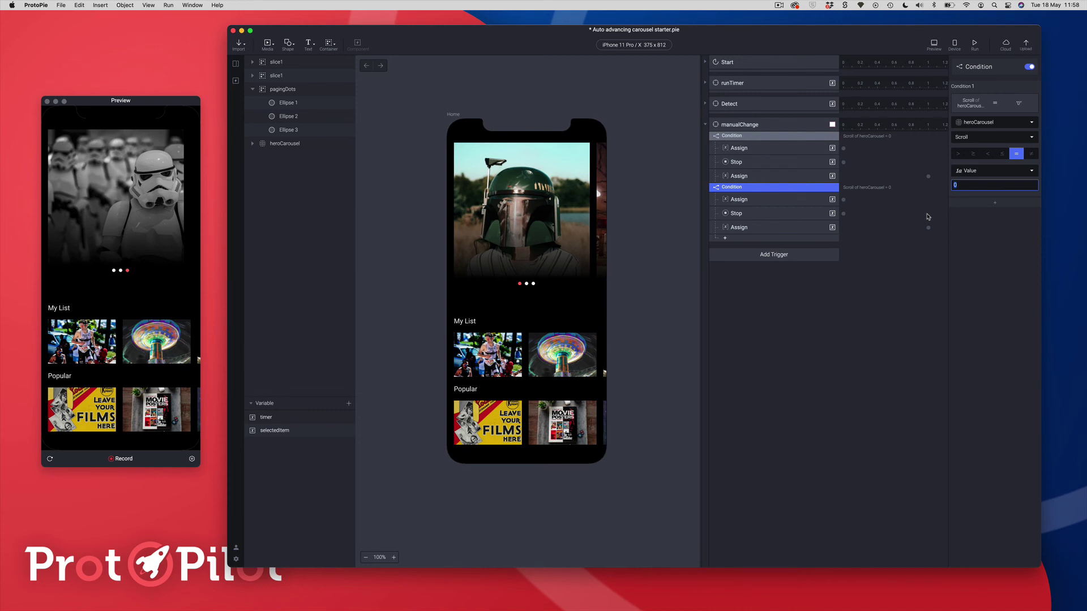
{"action": "type", "text": "336"}
{"action": "key", "text": "Return"}
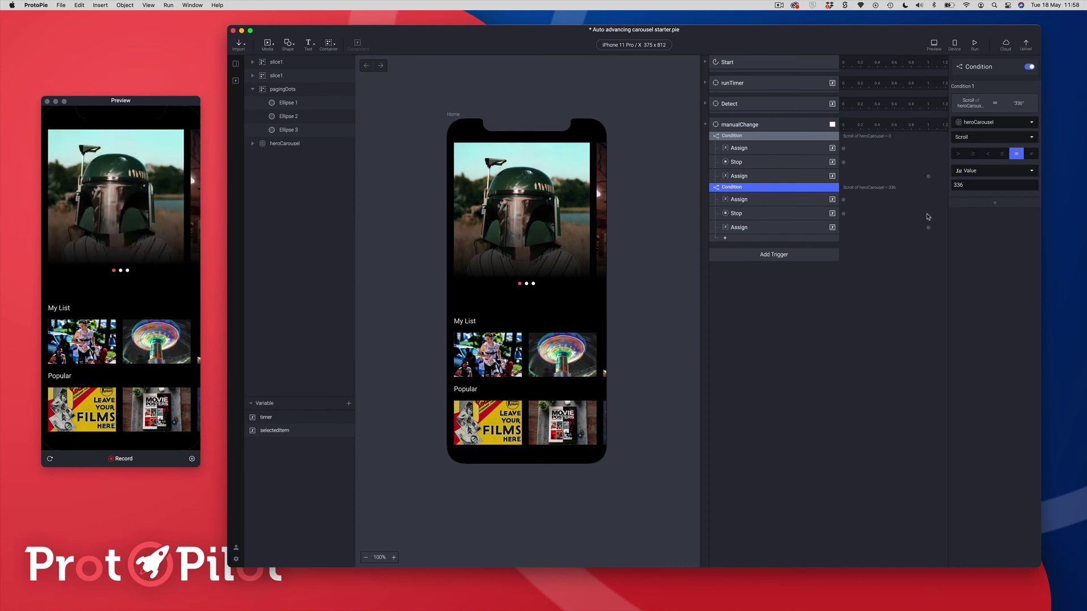
- Under the Scroll = 336 condition, set the selectedItem assignment to 2 and the timer assignment to 4
{"action": "left_click", "coordinate": [761, 200]}
{"action": "left_click", "coordinate": [958, 115]}
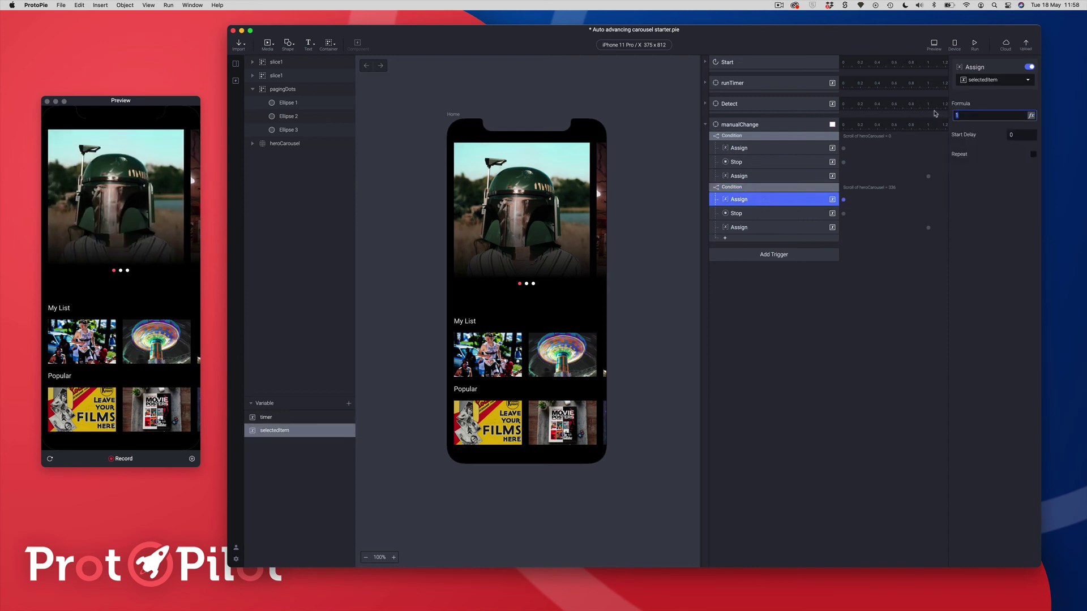
{"action": "key", "text": "Return"}
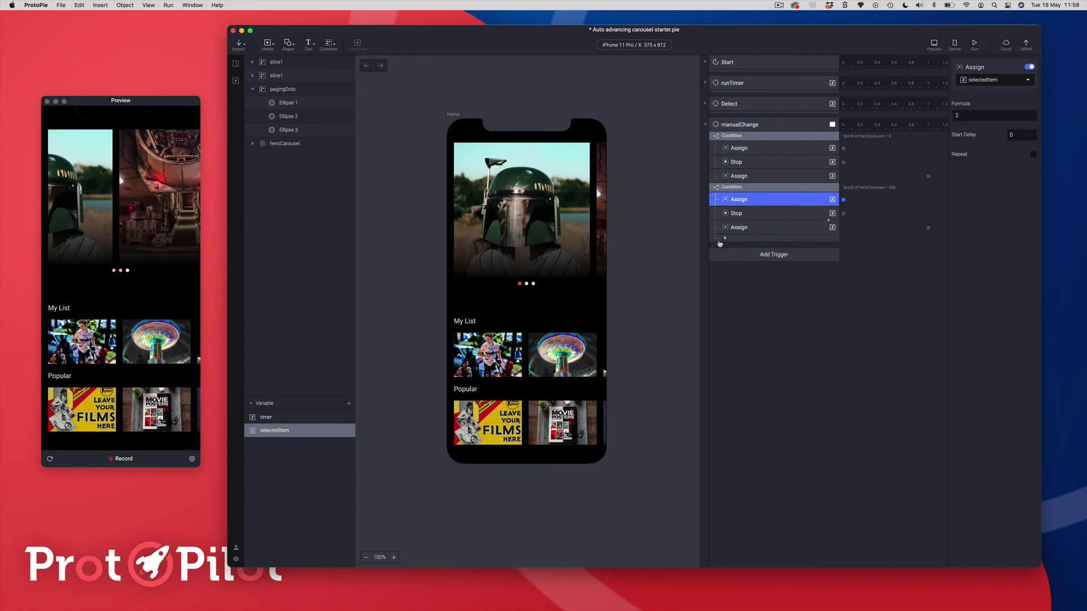
{"action": "left_click", "coordinate": [730, 229]}
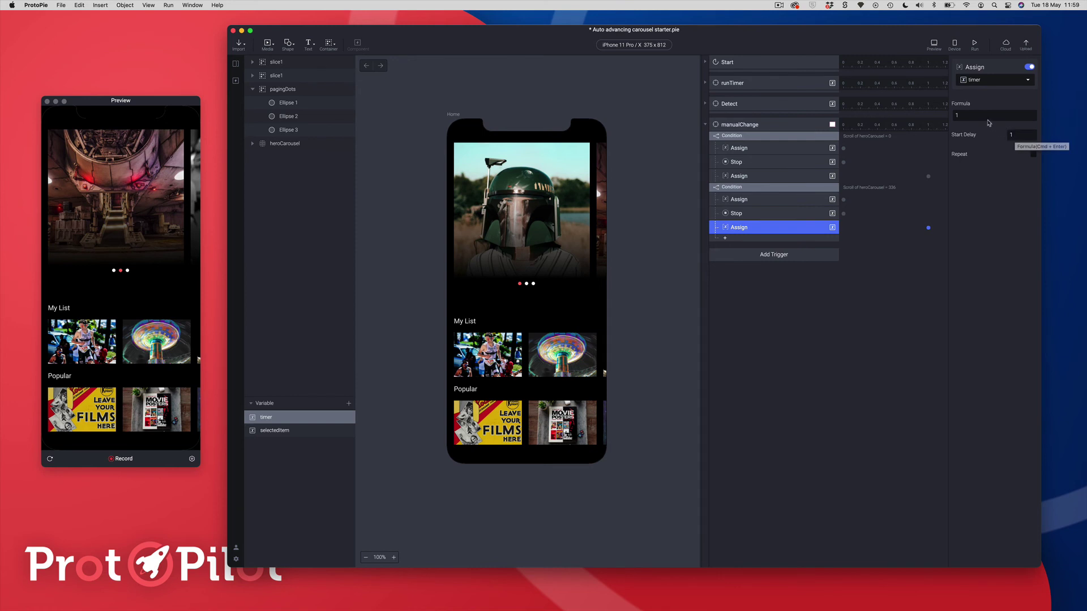
{"action": "left_click", "coordinate": [962, 115]}
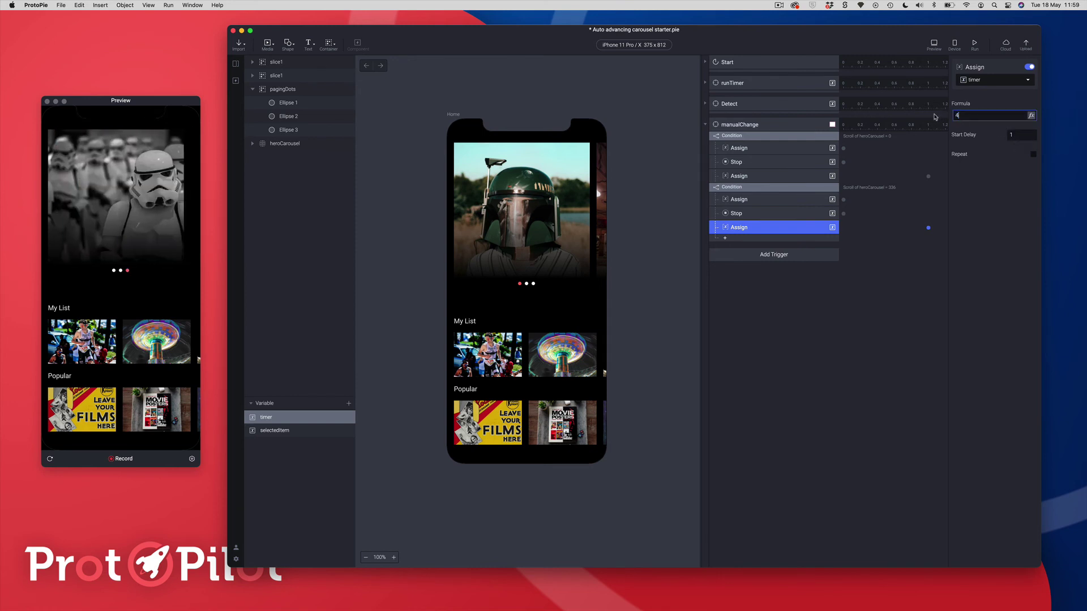
{"action": "key", "text": "Return"}
- Duplicate the Scroll = 336 condition with its responses and set the copy to check for a heroCarousel Scroll of 672
{"action": "left_click", "coordinate": [748, 191]}
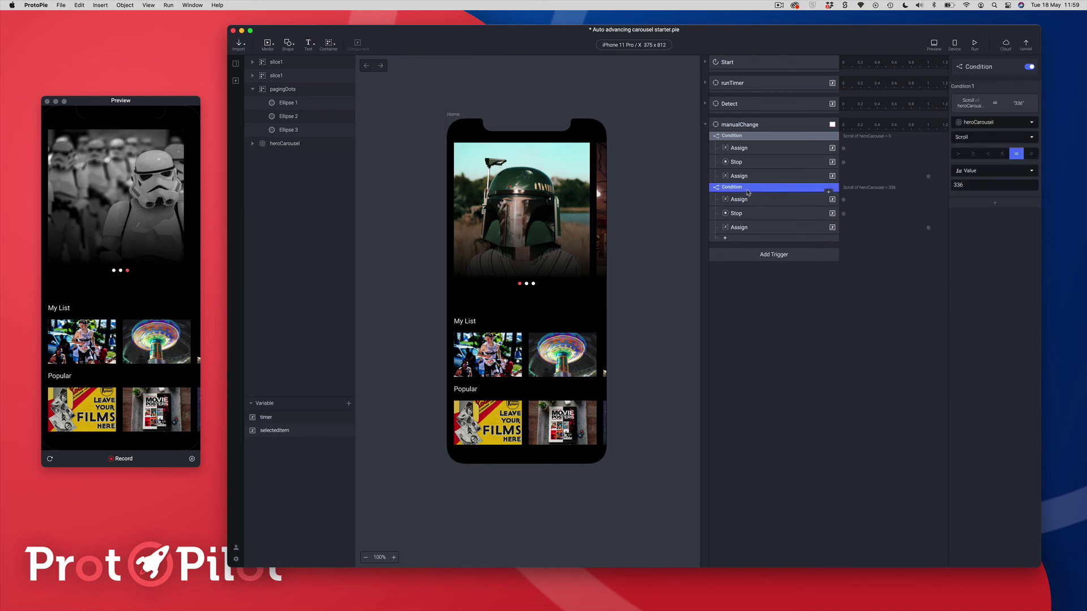
{"action": "key", "text": "super+d"}
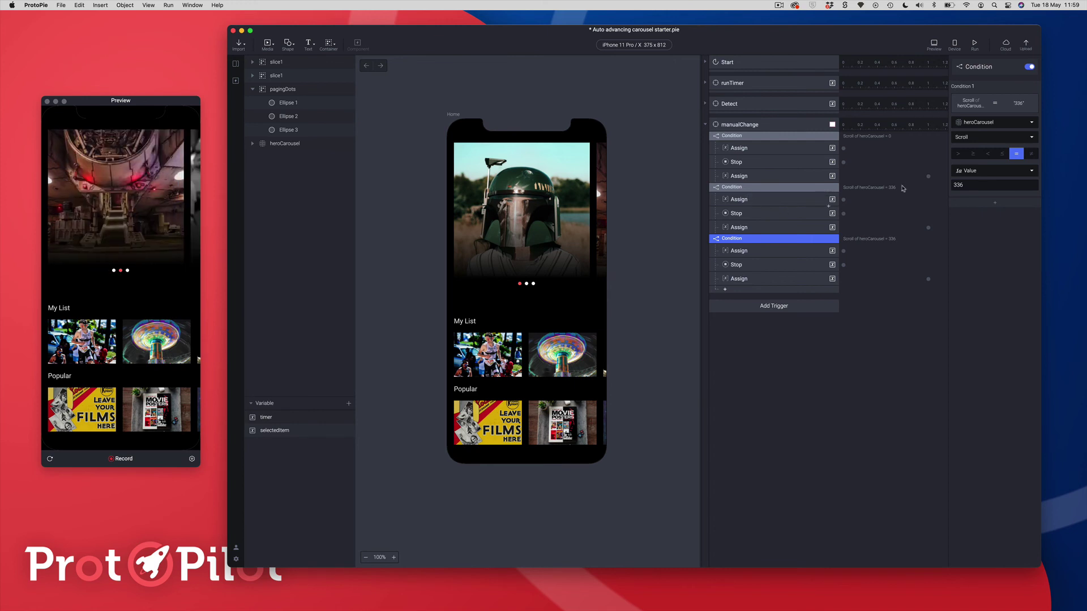
{"action": "left_click", "coordinate": [977, 186]}
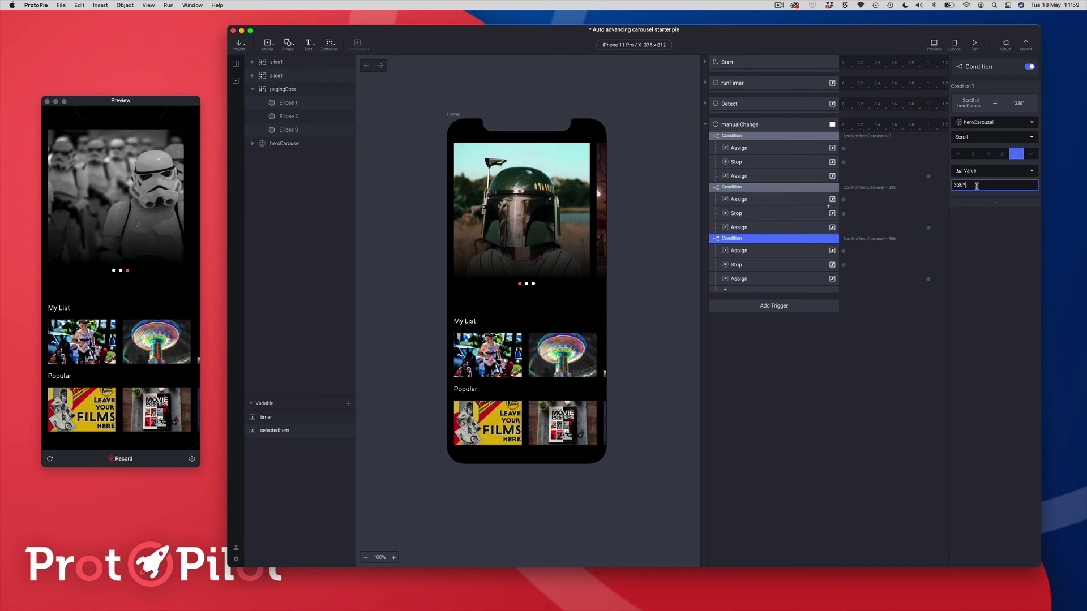
{"action": "key", "text": "BackSpace"}
{"action": "key", "text": "BackSpace"}
{"action": "key", "text": "BackSpace"}
{"action": "type", "text": "672"}
{"action": "key", "text": "Return"}
- Set the selectedItem assignment under the Scroll = 672 condition to 3
{"action": "left_click", "coordinate": [738, 251]}
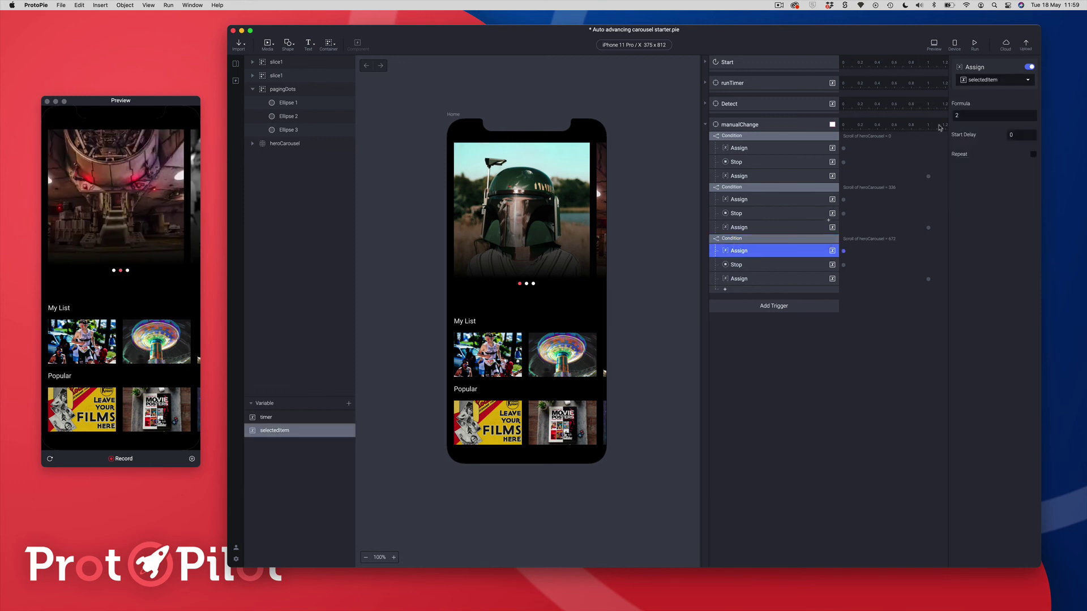
{"action": "left_click", "coordinate": [970, 115]}
{"action": "type", "text": "3"}
{"action": "key", "text": "Return"}
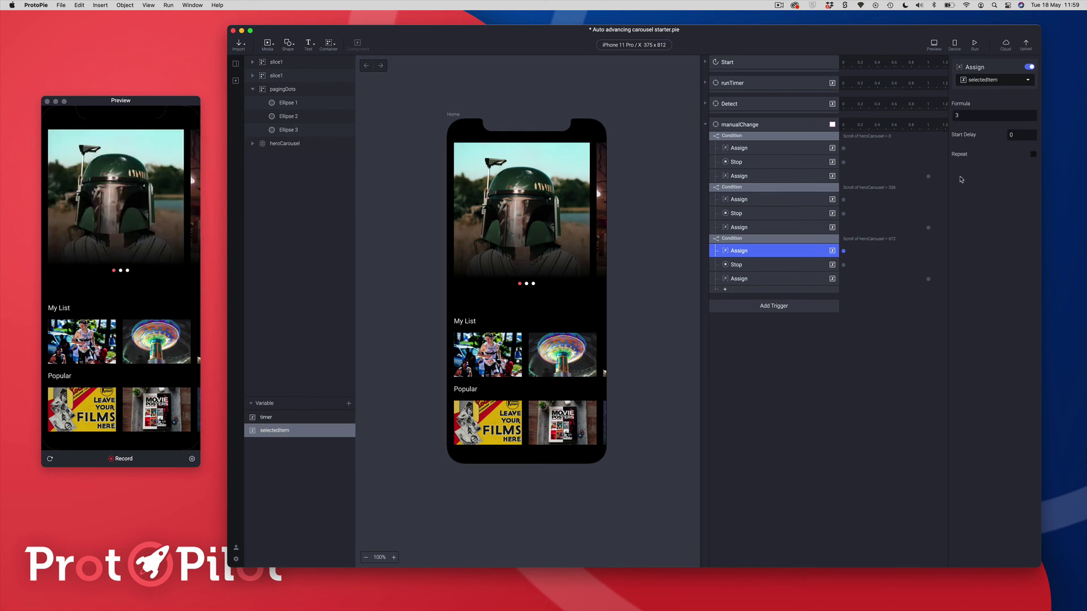
- Set the timer assignment under the Scroll = 672 condition to 6 with a start delay of 0
{"action": "left_click", "coordinate": [744, 279]}
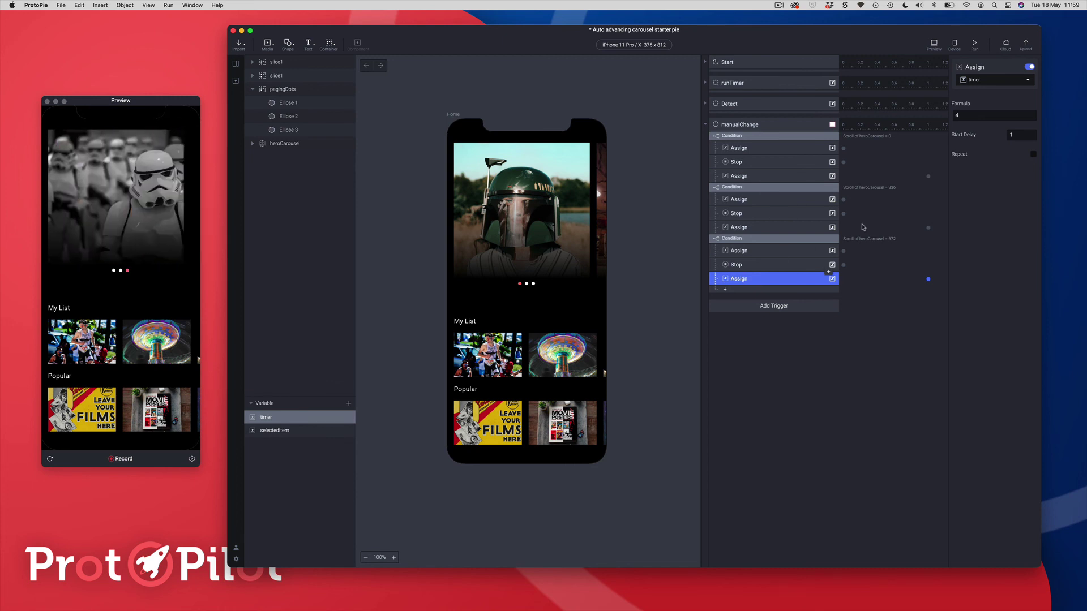
{"action": "left_click", "coordinate": [986, 114]}
{"action": "key", "text": "Return"}
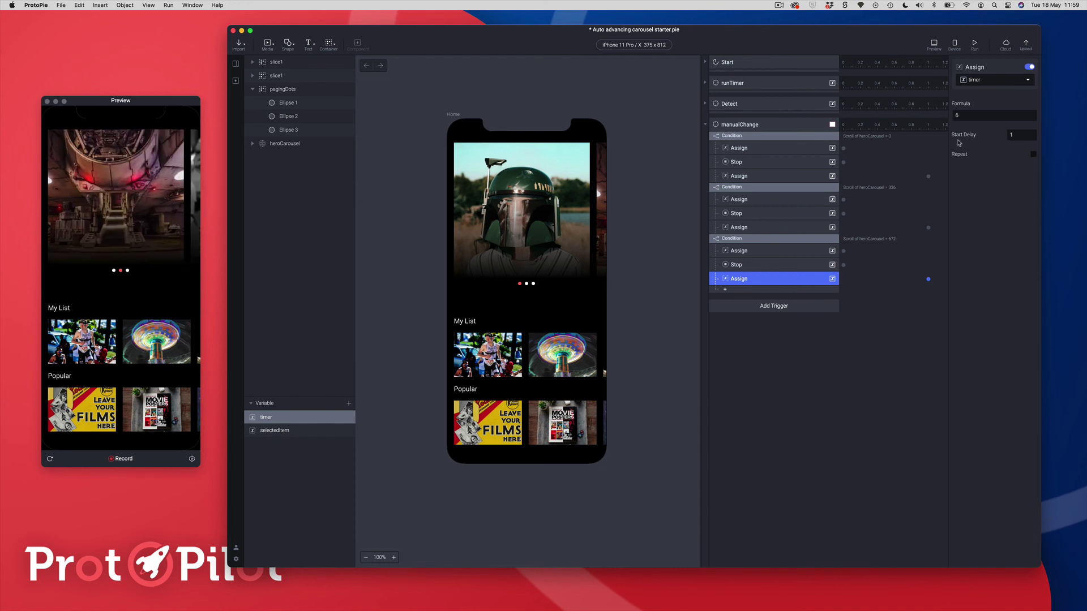
{"action": "left_click", "coordinate": [1017, 136]}
{"action": "key", "text": "super+a"}
{"action": "type", "text": "0"}
{"action": "key", "text": "Return"}
- Test scrolling the hero carousel manually in the preview and check the paging dots and auto-advance
{"action": "left_click_drag", "start_coordinate": [85, 210], "coordinate": [188, 213]}
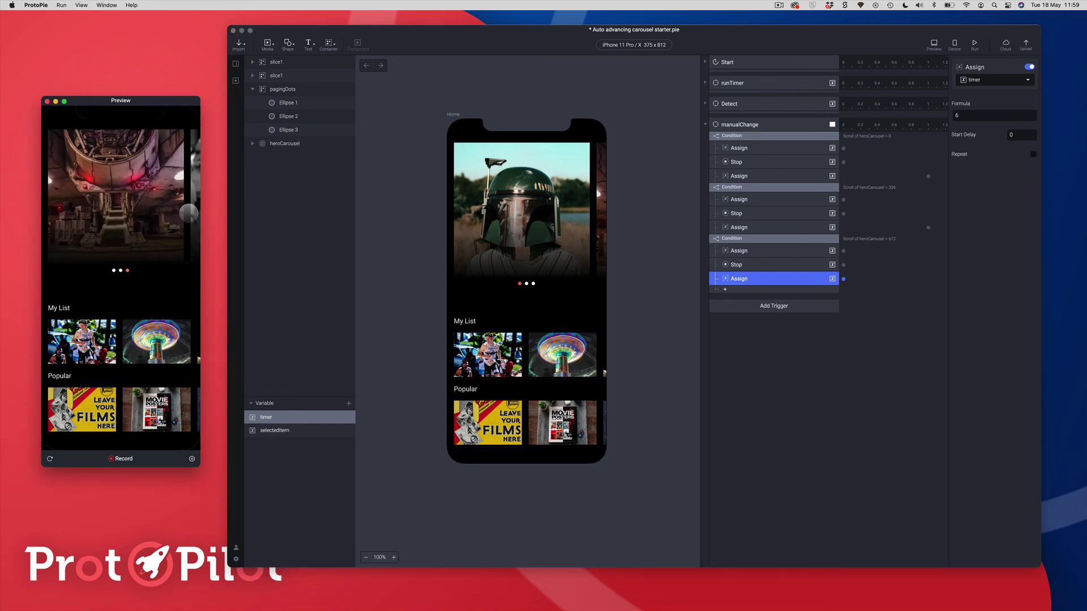
{"action": "left_click_drag", "start_coordinate": [112, 225], "coordinate": [164, 232]}
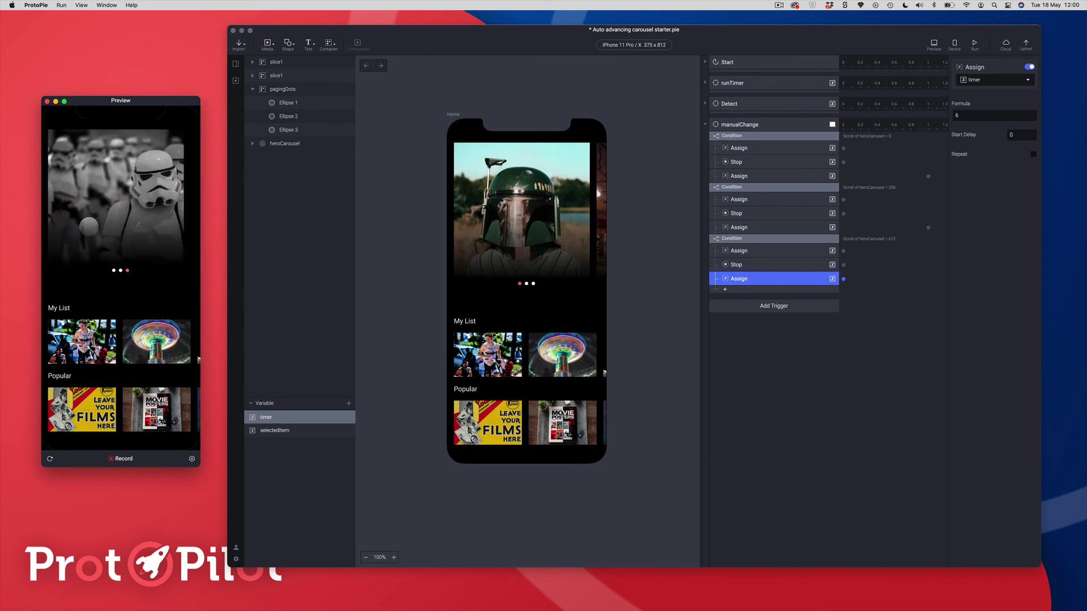
{"action": "left_click_drag", "start_coordinate": [89, 227], "coordinate": [127, 266]}
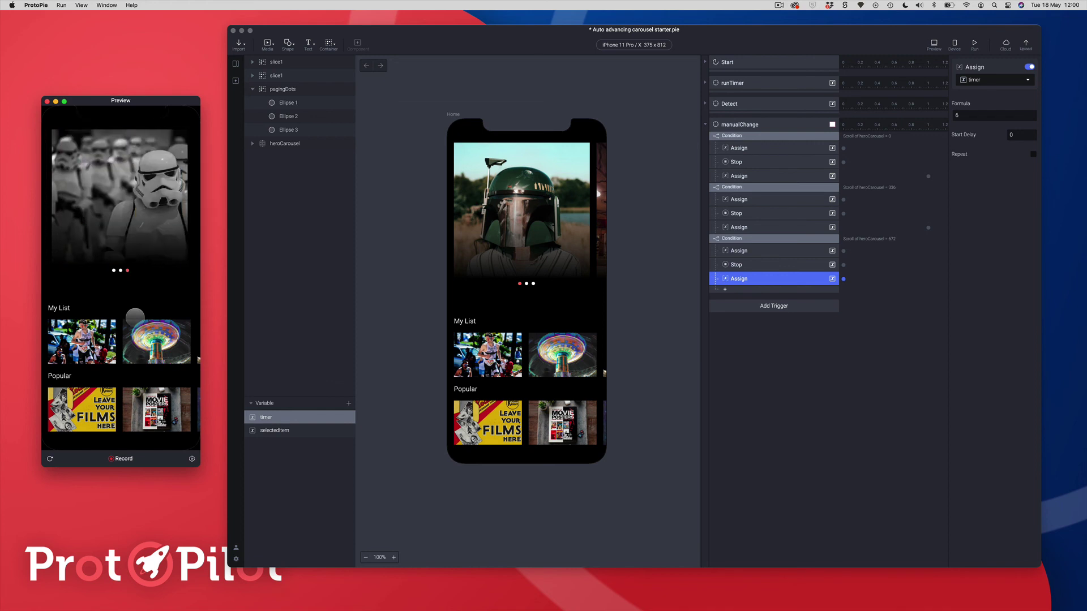
{"action": "left_click", "coordinate": [428, 36]}
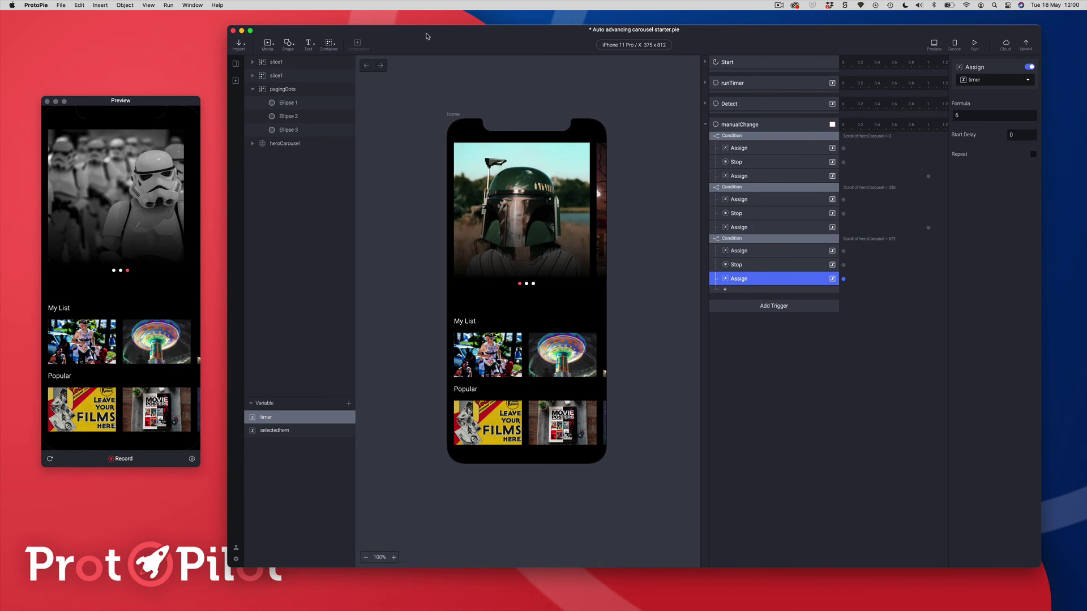